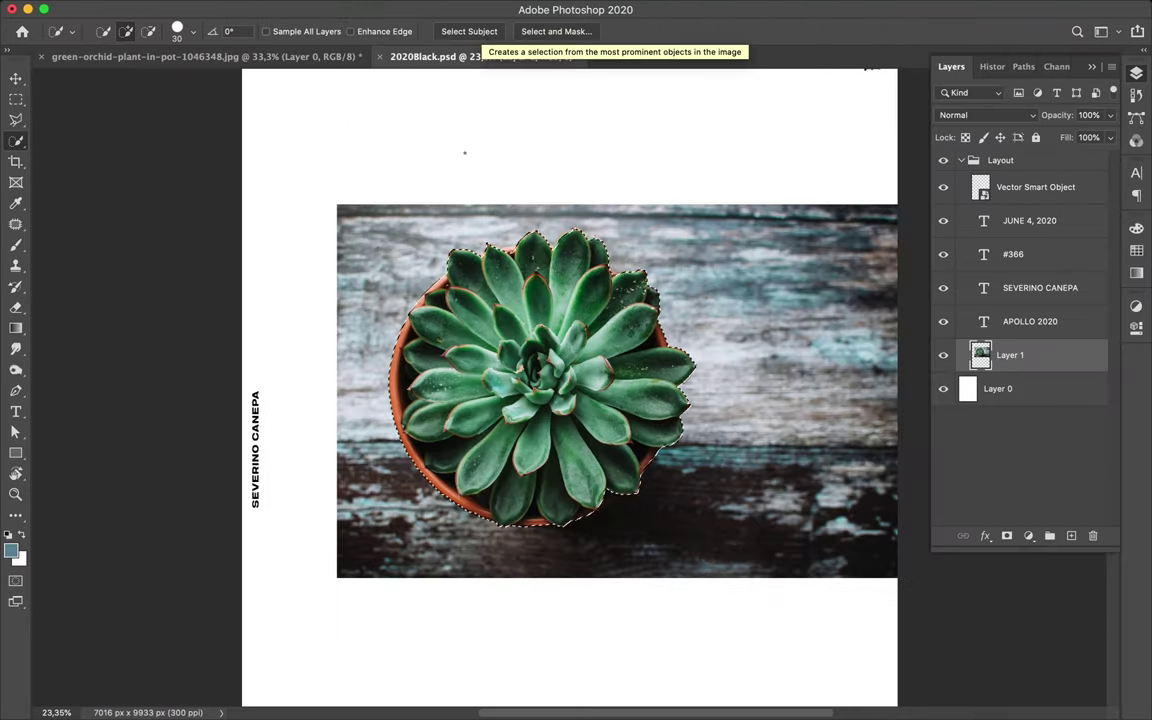
Step: Select the potted succulent with Select Subject and zoom in to inspect it
{"action": "left_click", "coordinate": [483, 33]}
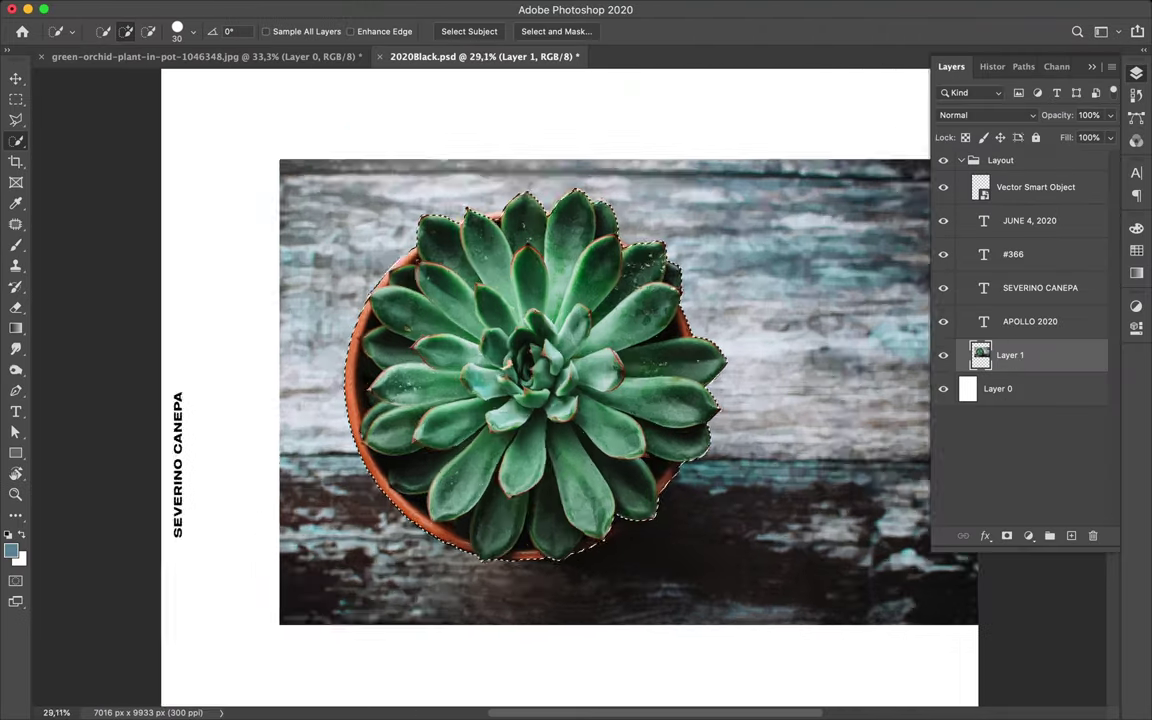
{"action": "scroll", "coordinate": [436, 302], "scroll_direction": "up", "scroll_amount": 10}
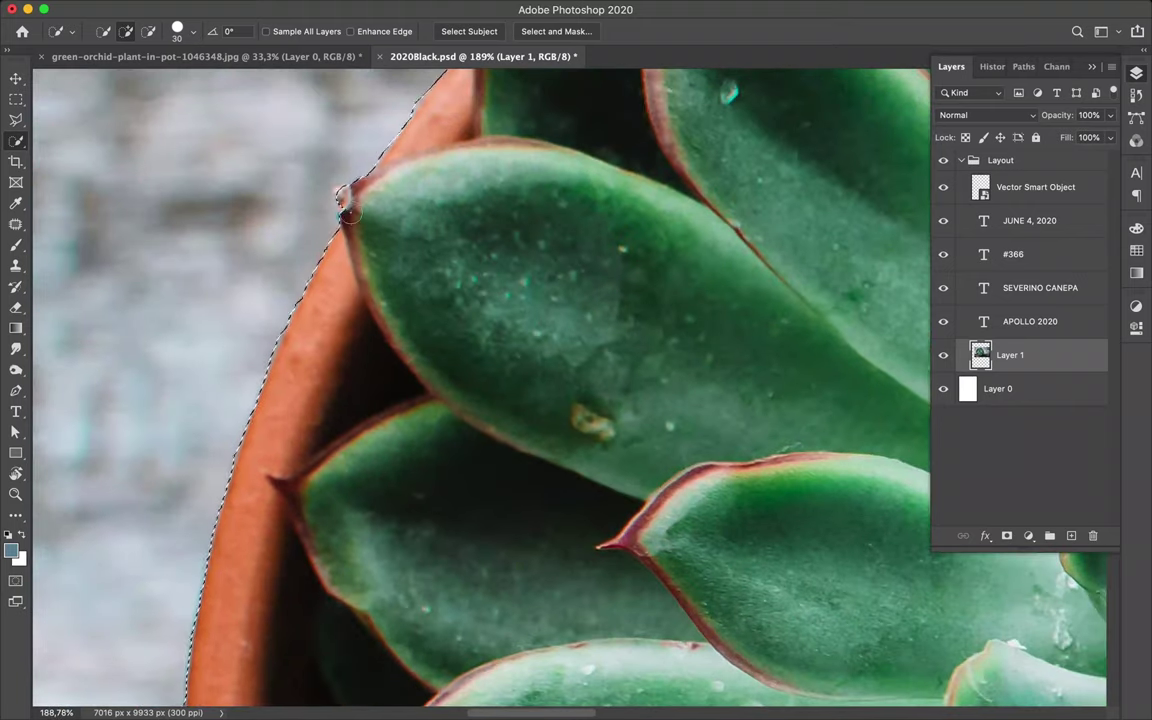
{"action": "scroll", "coordinate": [345, 200], "scroll_direction": "right", "scroll_amount": 5}
{"action": "scroll", "coordinate": [652, 151], "scroll_direction": "left", "scroll_amount": 2}
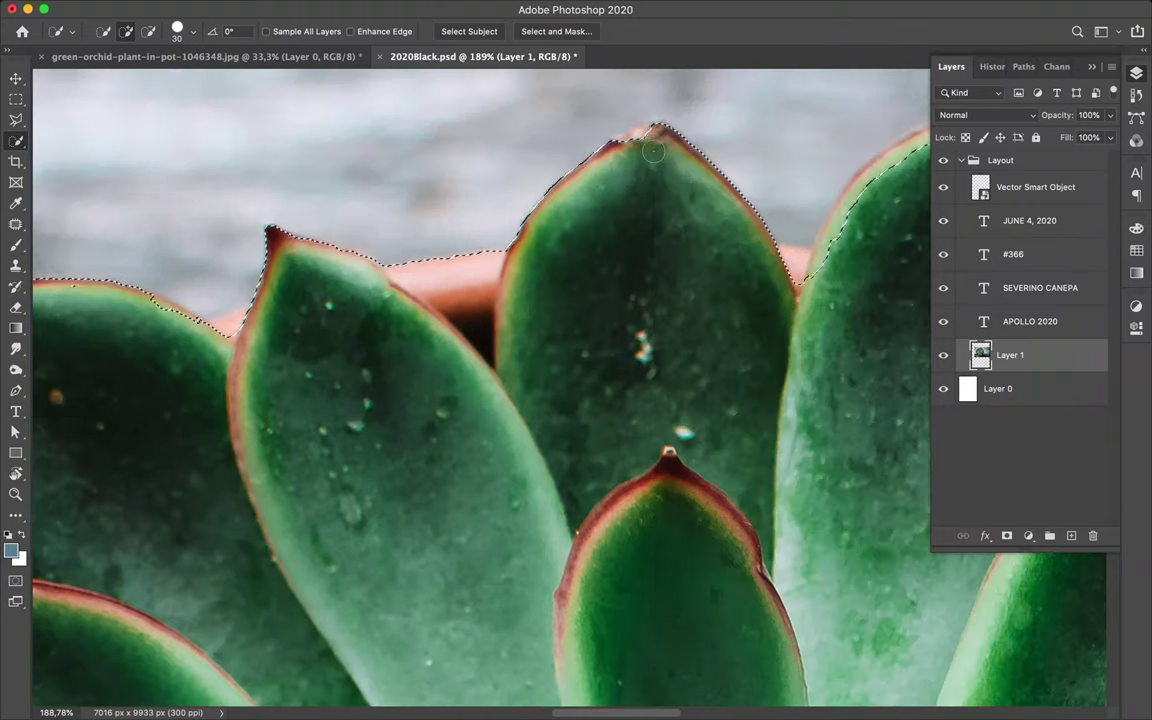
{"action": "scroll", "coordinate": [829, 238], "scroll_direction": "right", "scroll_amount": 5}
{"action": "scroll", "coordinate": [760, 220], "scroll_direction": "up", "scroll_amount": 2}
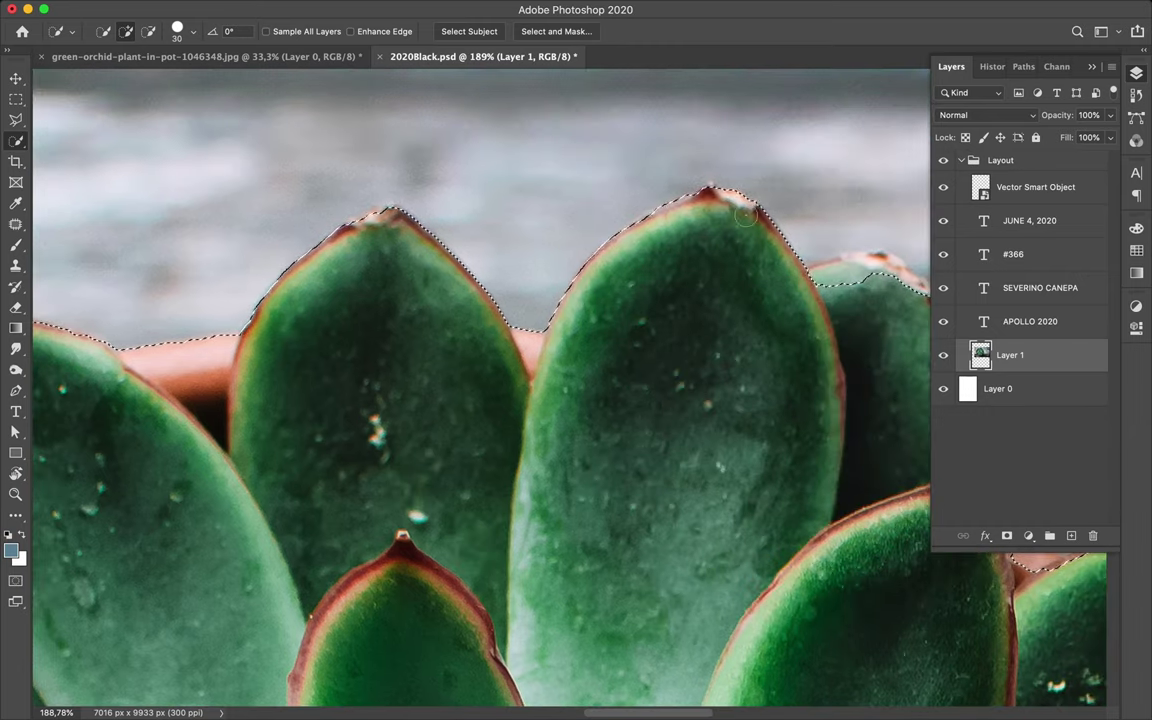
{"action": "scroll", "coordinate": [745, 215], "scroll_direction": "right", "scroll_amount": 5}
{"action": "scroll", "coordinate": [692, 444], "scroll_direction": "right", "scroll_amount": 5}
{"action": "scroll", "coordinate": [692, 444], "scroll_direction": "down", "scroll_amount": 3}
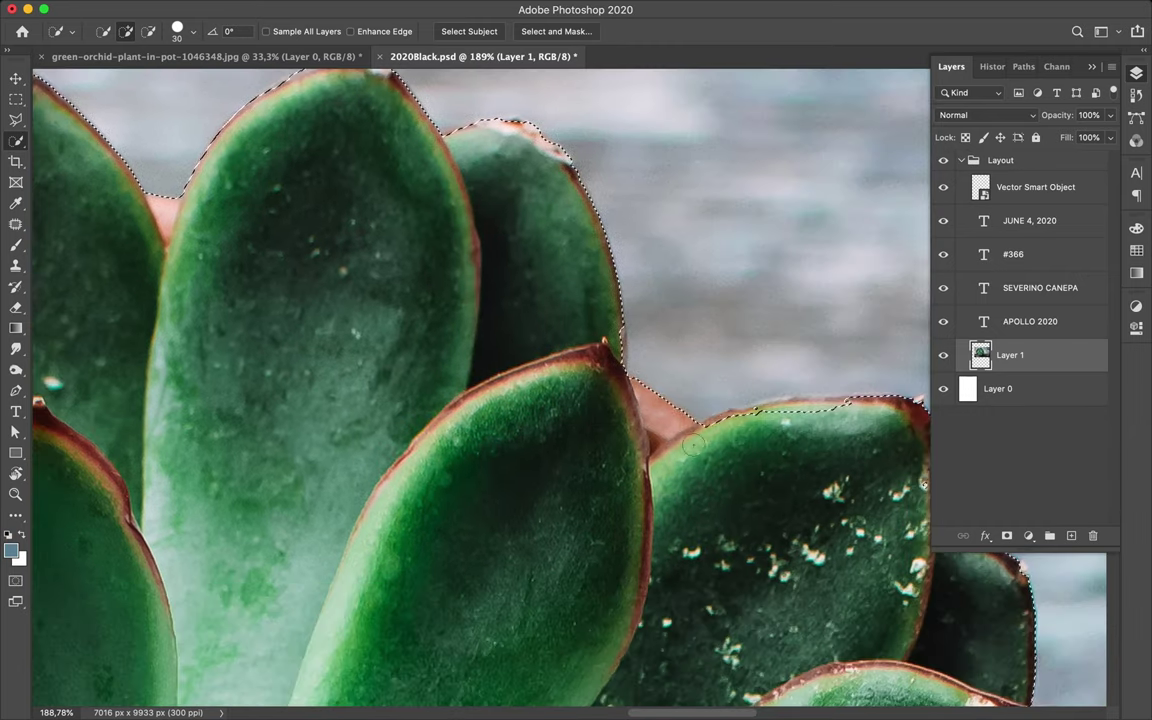
{"action": "scroll", "coordinate": [692, 444], "scroll_direction": "right", "scroll_amount": 2}
{"action": "scroll", "coordinate": [692, 444], "scroll_direction": "down", "scroll_amount": 5}
{"action": "scroll", "coordinate": [692, 444], "scroll_direction": "down", "scroll_amount": 3}
{"action": "scroll", "coordinate": [692, 444], "scroll_direction": "down", "scroll_amount": 3}
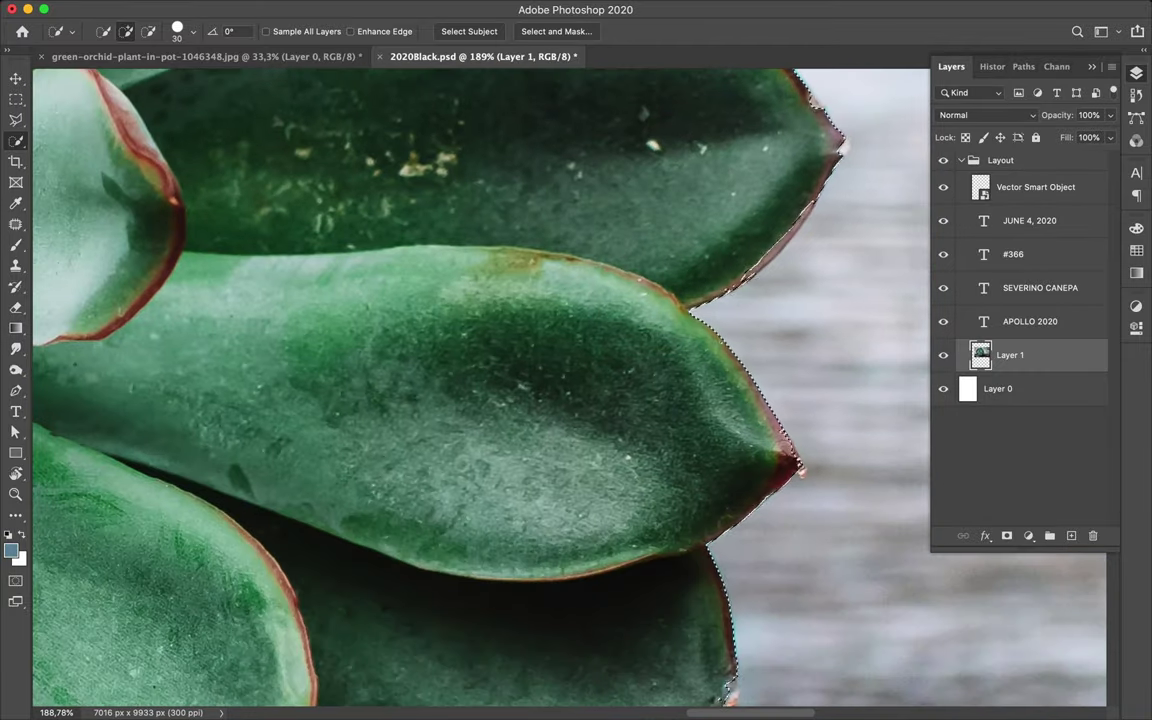
{"action": "scroll", "coordinate": [707, 522], "scroll_direction": "down", "scroll_amount": 3}
{"action": "scroll", "coordinate": [678, 560], "scroll_direction": "down", "scroll_amount": 3}
{"action": "scroll", "coordinate": [689, 386], "scroll_direction": "down", "scroll_amount": 3}
Step: Add the lower leaf edges to the Quick Selection
{"action": "left_click_drag", "start_coordinate": [689, 386], "coordinate": [540, 360]}
{"action": "scroll", "coordinate": [493, 495], "scroll_direction": "down", "scroll_amount": 3}
{"action": "scroll", "coordinate": [493, 495], "scroll_direction": "left", "scroll_amount": 3}
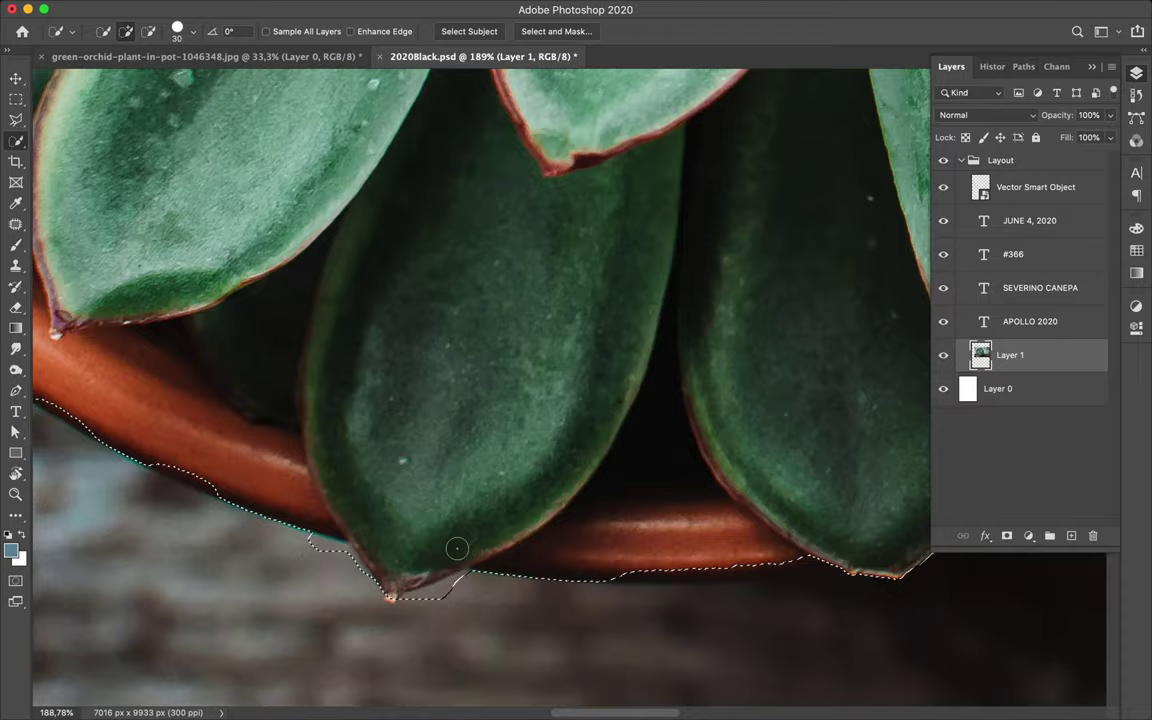
{"action": "scroll", "coordinate": [455, 548], "scroll_direction": "up", "scroll_amount": 3}
{"action": "scroll", "coordinate": [424, 560], "scroll_direction": "up", "scroll_amount": 3}
{"action": "scroll", "coordinate": [427, 563], "scroll_direction": "up", "scroll_amount": 3}
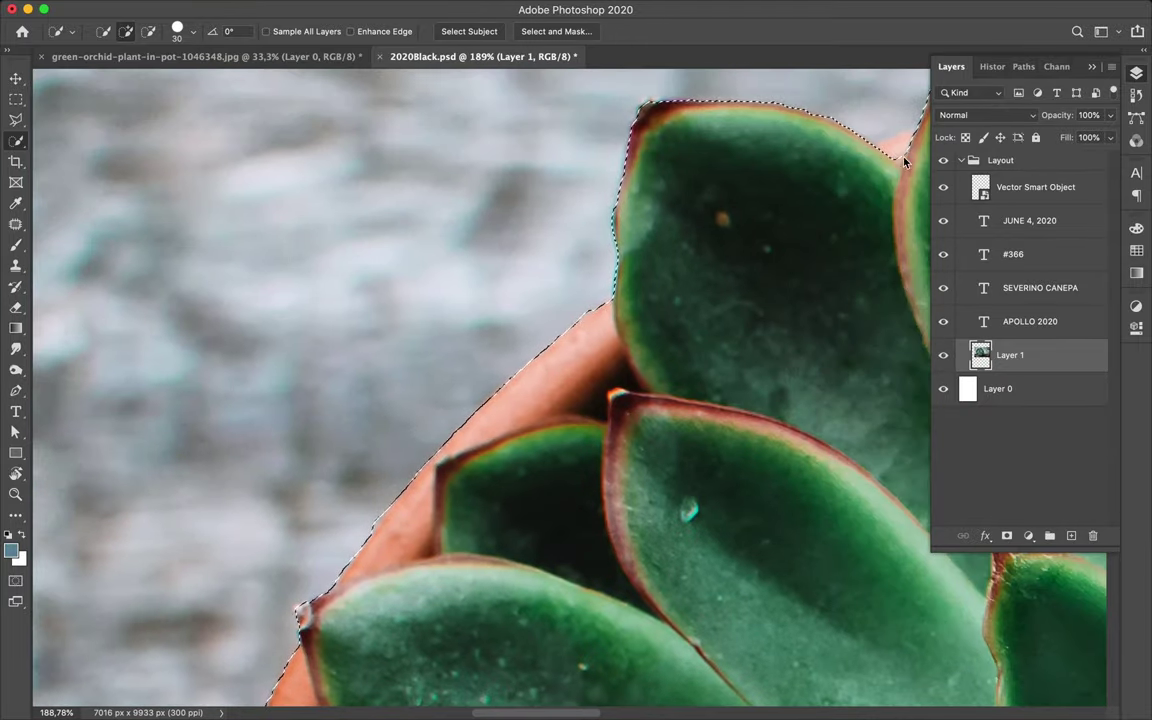
{"action": "scroll", "coordinate": [752, 213], "scroll_direction": "right", "scroll_amount": 5}
{"action": "scroll", "coordinate": [752, 213], "scroll_direction": "up", "scroll_amount": 2}
{"action": "scroll", "coordinate": [723, 213], "scroll_direction": "right", "scroll_amount": 1}
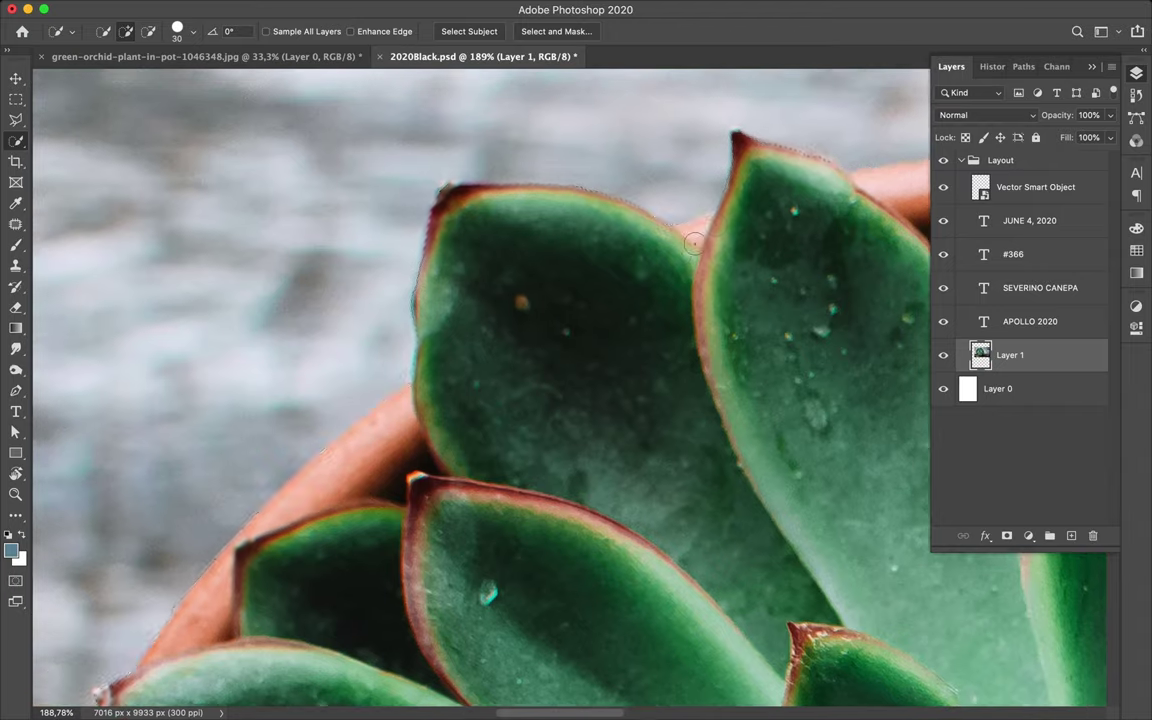
{"action": "scroll", "coordinate": [727, 235], "scroll_direction": "right", "scroll_amount": 4}
{"action": "scroll", "coordinate": [727, 235], "scroll_direction": "up", "scroll_amount": 1}
{"action": "scroll", "coordinate": [654, 175], "scroll_direction": "up", "scroll_amount": 5}
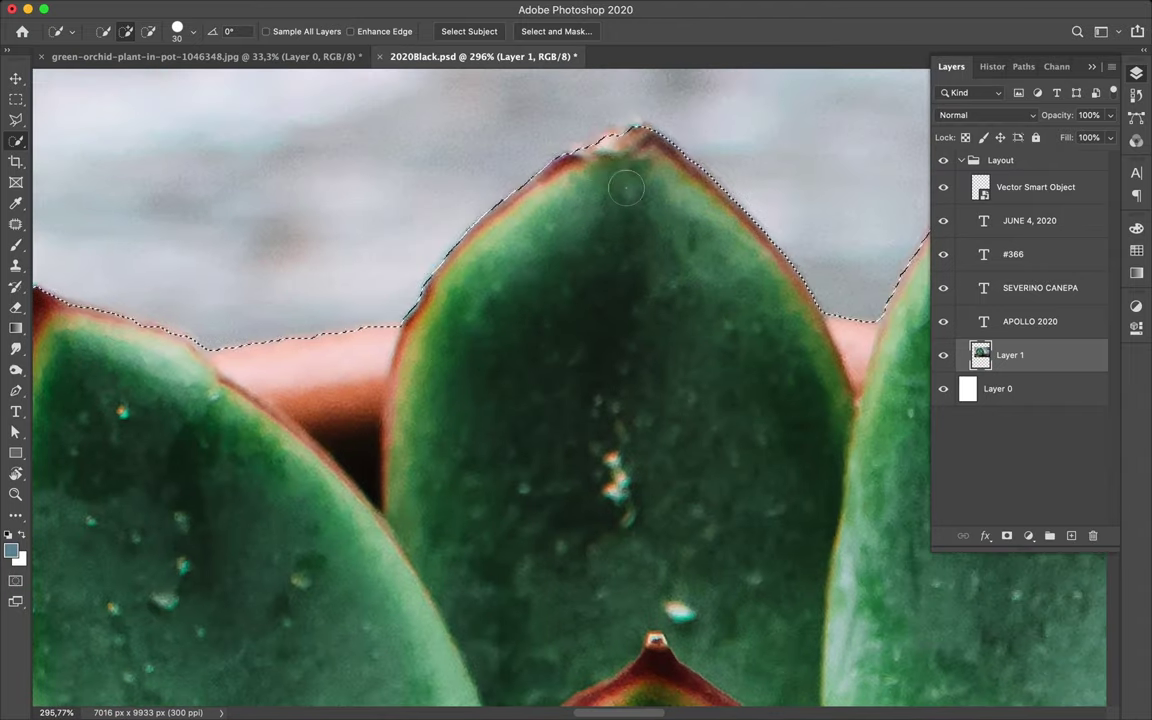
Step: Refine the selection edge around the upper leaf tip and the left leaf
{"action": "left_click_drag", "start_coordinate": [552, 134], "coordinate": [614, 150]}
{"action": "left_click", "coordinate": [614, 150]}
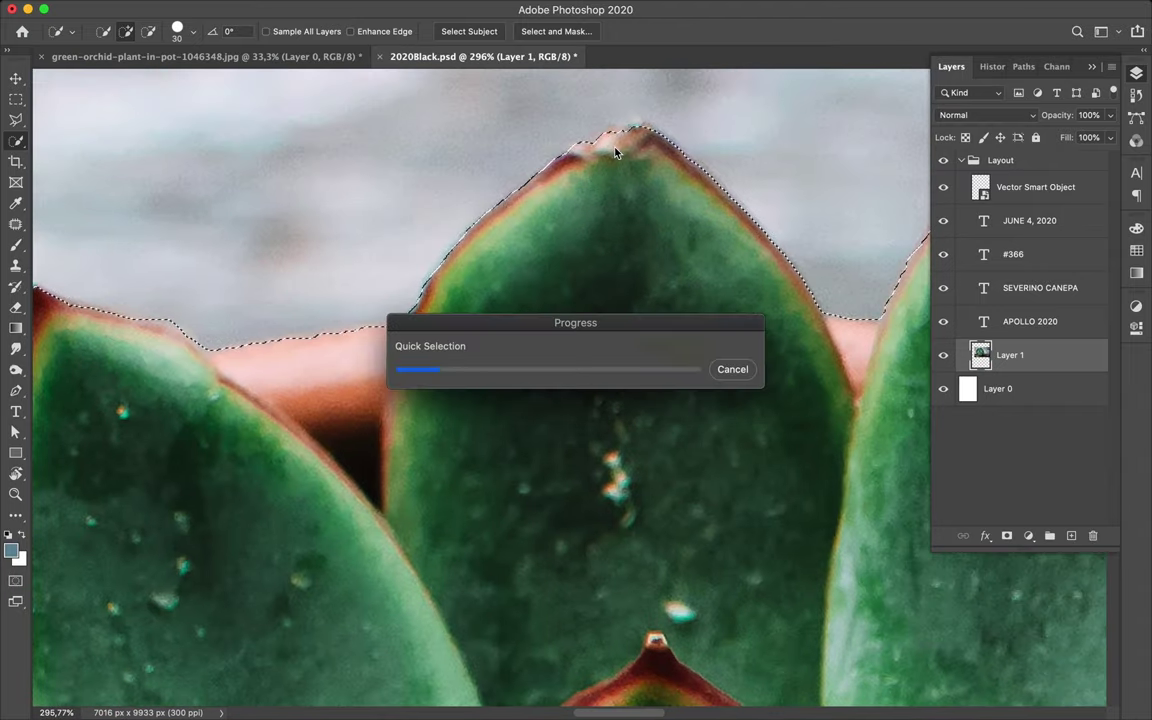
{"action": "scroll", "coordinate": [620, 150], "scroll_direction": "left", "scroll_amount": 5}
{"action": "left_click", "coordinate": [372, 340]}
{"action": "scroll", "coordinate": [367, 345], "scroll_direction": "down", "scroll_amount": 5}
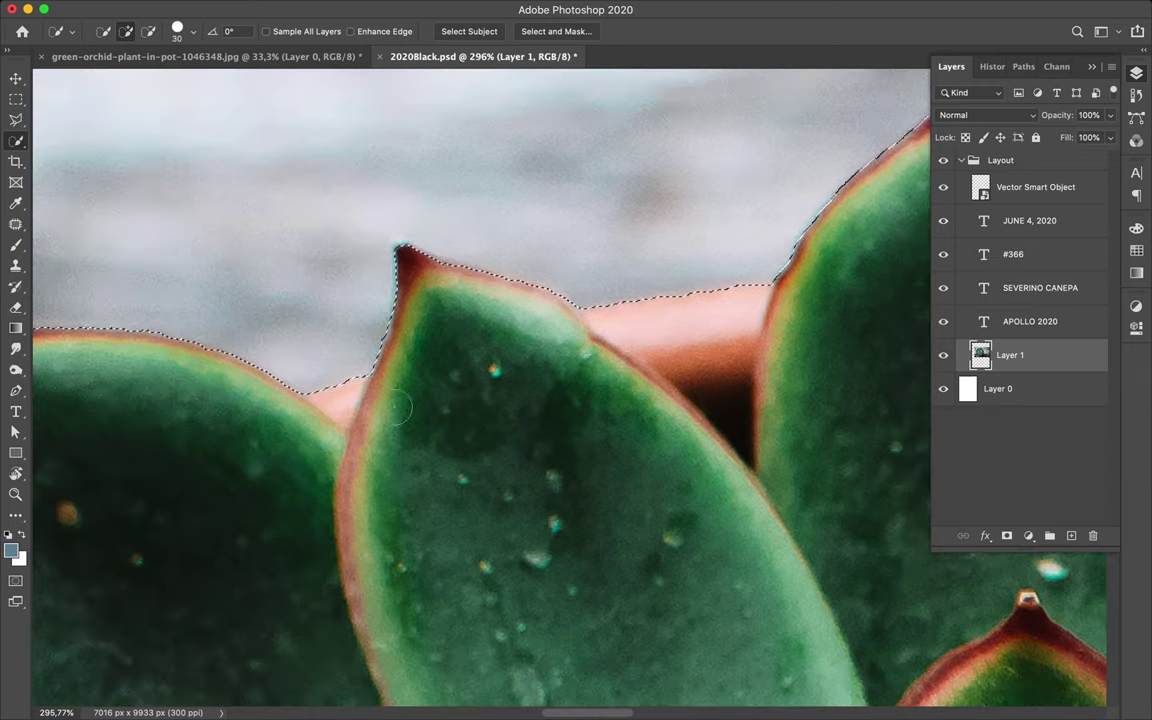
{"action": "scroll", "coordinate": [360, 370], "scroll_direction": "down", "scroll_amount": 5}
{"action": "scroll", "coordinate": [356, 395], "scroll_direction": "down", "scroll_amount": 5}
{"action": "scroll", "coordinate": [358, 397], "scroll_direction": "down", "scroll_amount": 7}
{"action": "scroll", "coordinate": [260, 350], "scroll_direction": "left", "scroll_amount": 6}
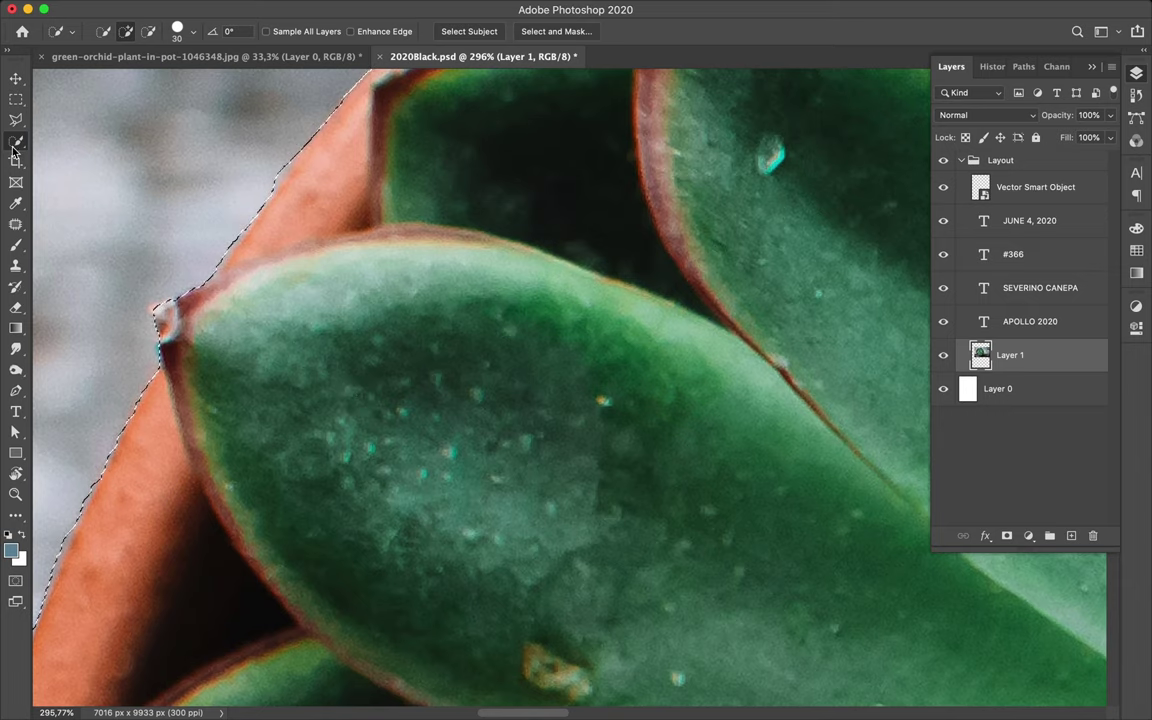
Step: Try the Pen and Path Selection tools, discarding the path along the pot edge
{"action": "key", "text": "p"}
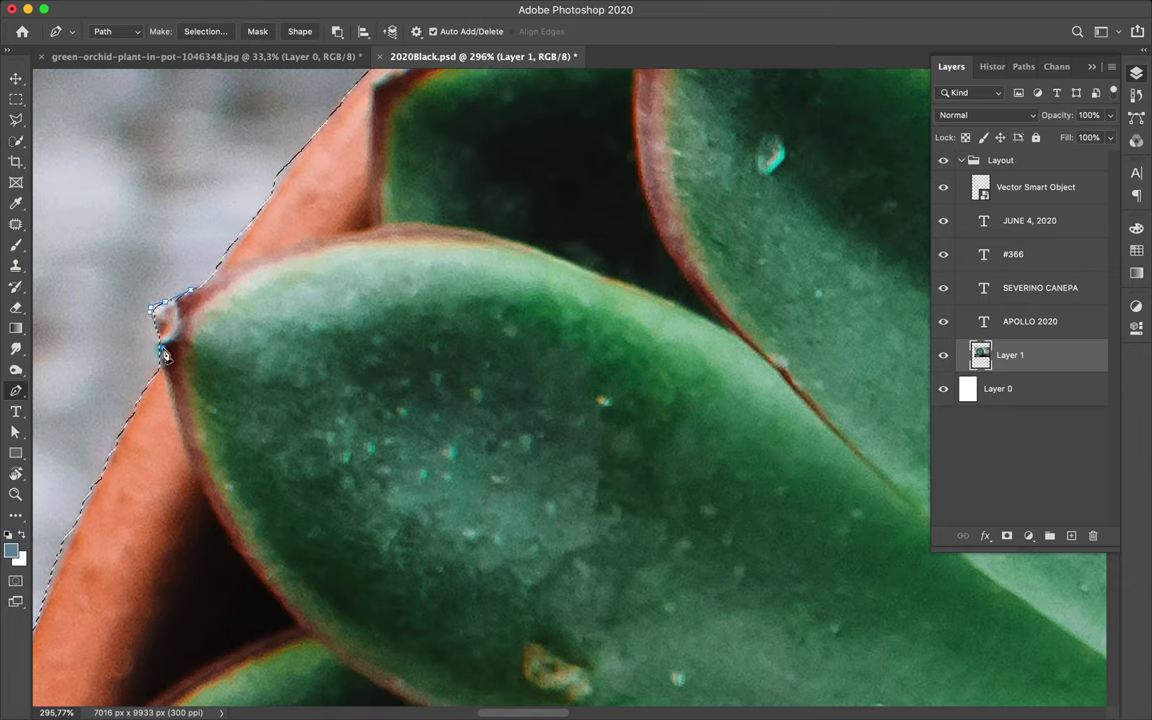
{"action": "key", "text": "Escape"}
{"action": "key", "text": "Return"}
{"action": "key", "text": "a"}
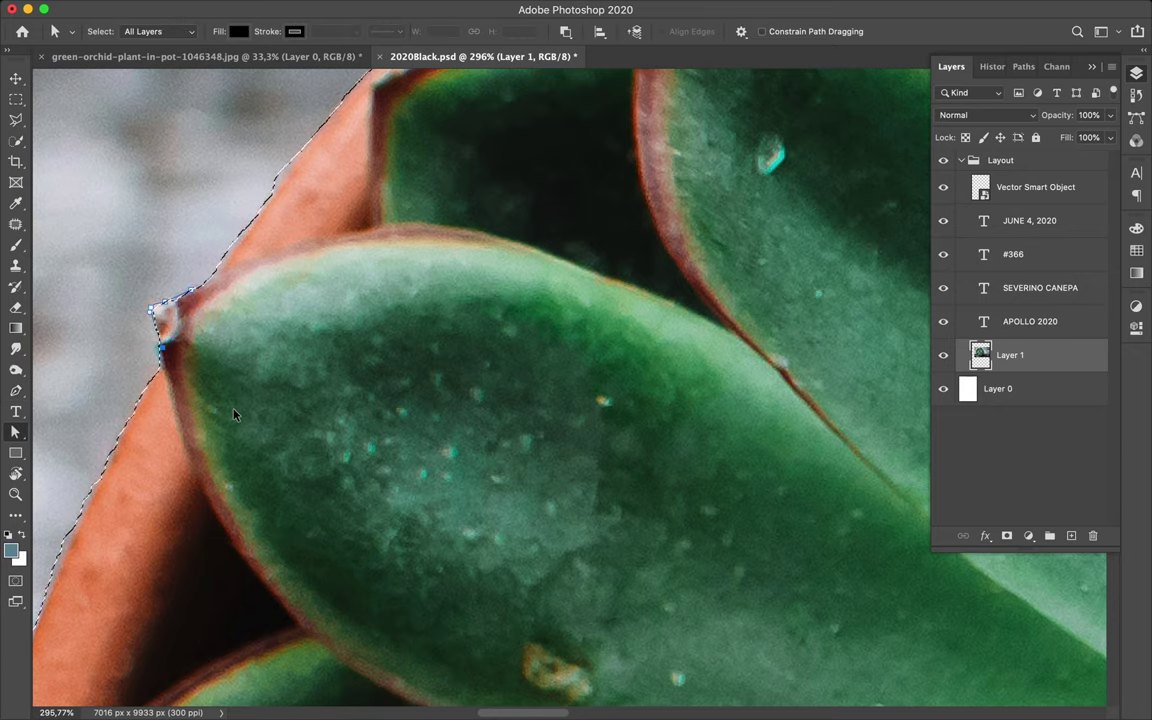
{"action": "scroll", "coordinate": [210, 367], "scroll_direction": "down", "scroll_amount": 5}
{"action": "scroll", "coordinate": [251, 381], "scroll_direction": "down", "scroll_amount": 5}
{"action": "scroll", "coordinate": [251, 381], "scroll_direction": "down", "scroll_amount": 5}
Step: Return to Quick Selection and bring the orange pot rim into view
{"action": "key", "text": "w"}
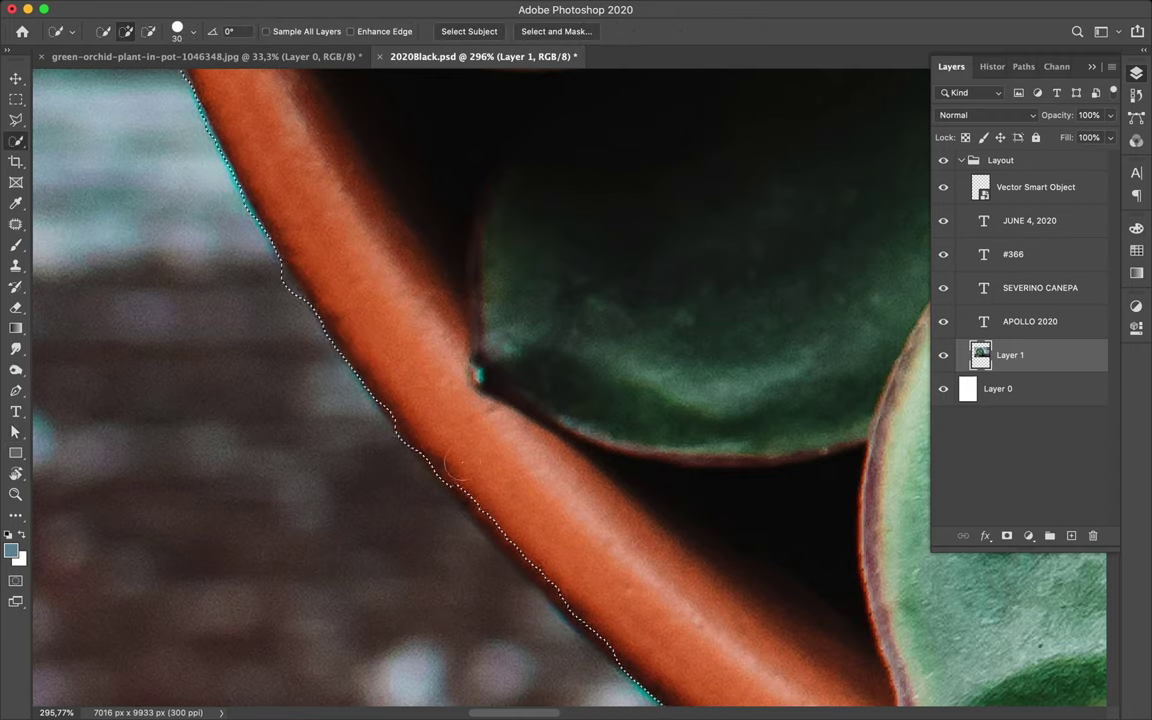
{"action": "scroll", "coordinate": [454, 466], "scroll_direction": "down", "scroll_amount": 5}
{"action": "scroll", "coordinate": [454, 466], "scroll_direction": "right", "scroll_amount": 5}
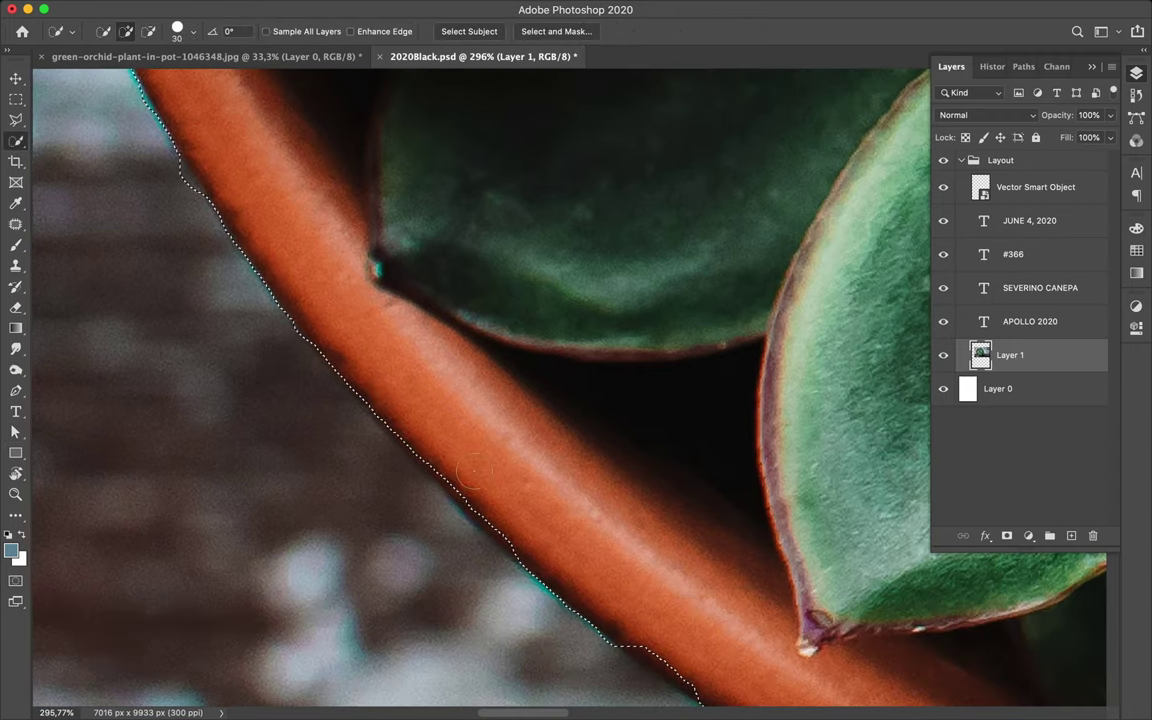
{"action": "scroll", "coordinate": [471, 472], "scroll_direction": "down", "scroll_amount": 5}
{"action": "scroll", "coordinate": [471, 472], "scroll_direction": "right", "scroll_amount": 5}
{"action": "scroll", "coordinate": [566, 527], "scroll_direction": "down", "scroll_amount": 3}
{"action": "scroll", "coordinate": [566, 527], "scroll_direction": "right", "scroll_amount": 3}
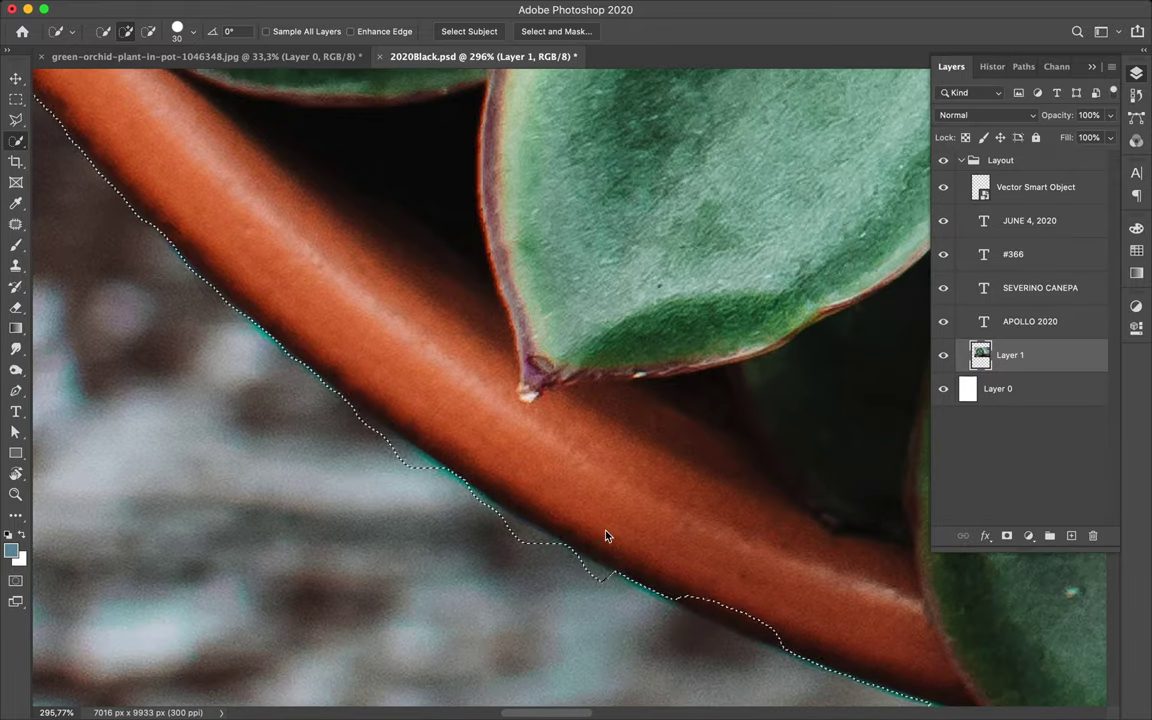
{"action": "scroll", "coordinate": [605, 535], "scroll_direction": "down", "scroll_amount": 3}
{"action": "scroll", "coordinate": [605, 535], "scroll_direction": "right", "scroll_amount": 5}
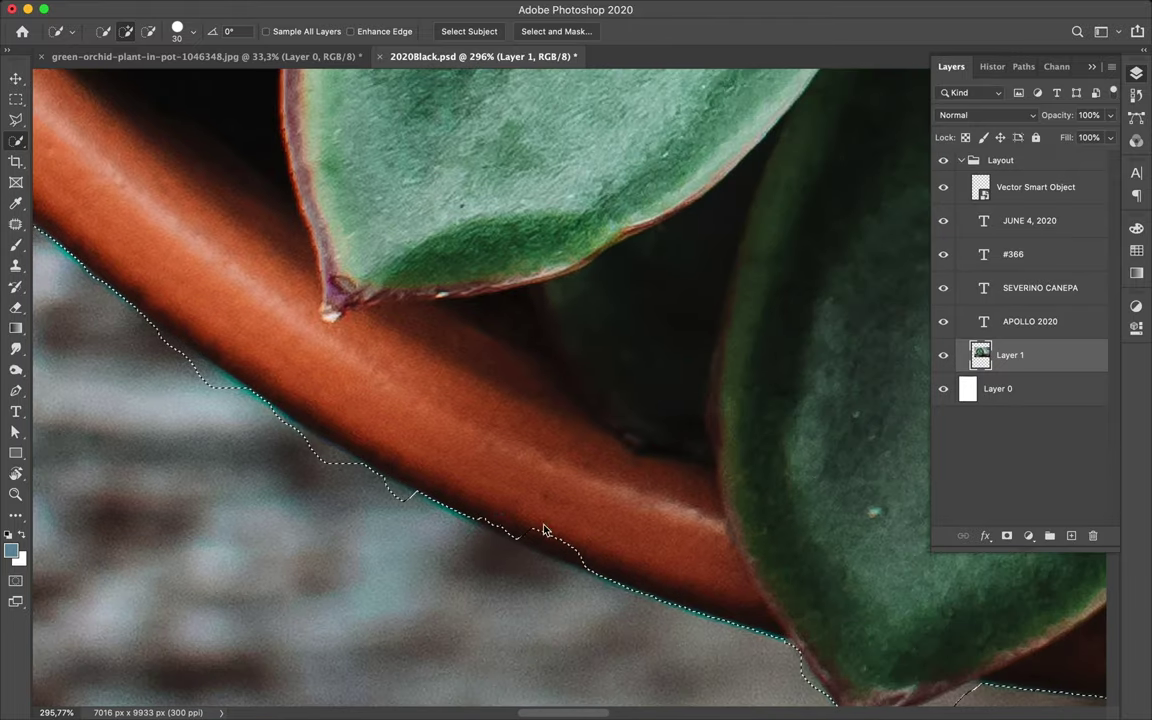
{"action": "scroll", "coordinate": [560, 532], "scroll_direction": "up", "scroll_amount": 3}
{"action": "scroll", "coordinate": [576, 535], "scroll_direction": "right", "scroll_amount": 5}
{"action": "scroll", "coordinate": [458, 507], "scroll_direction": "left", "scroll_amount": 5}
{"action": "scroll", "coordinate": [514, 514], "scroll_direction": "up", "scroll_amount": 3}
Step: Use a smaller Quick Selection brush to adjust the selection along the pot rim
{"action": "right_click", "coordinate": [381, 421]}
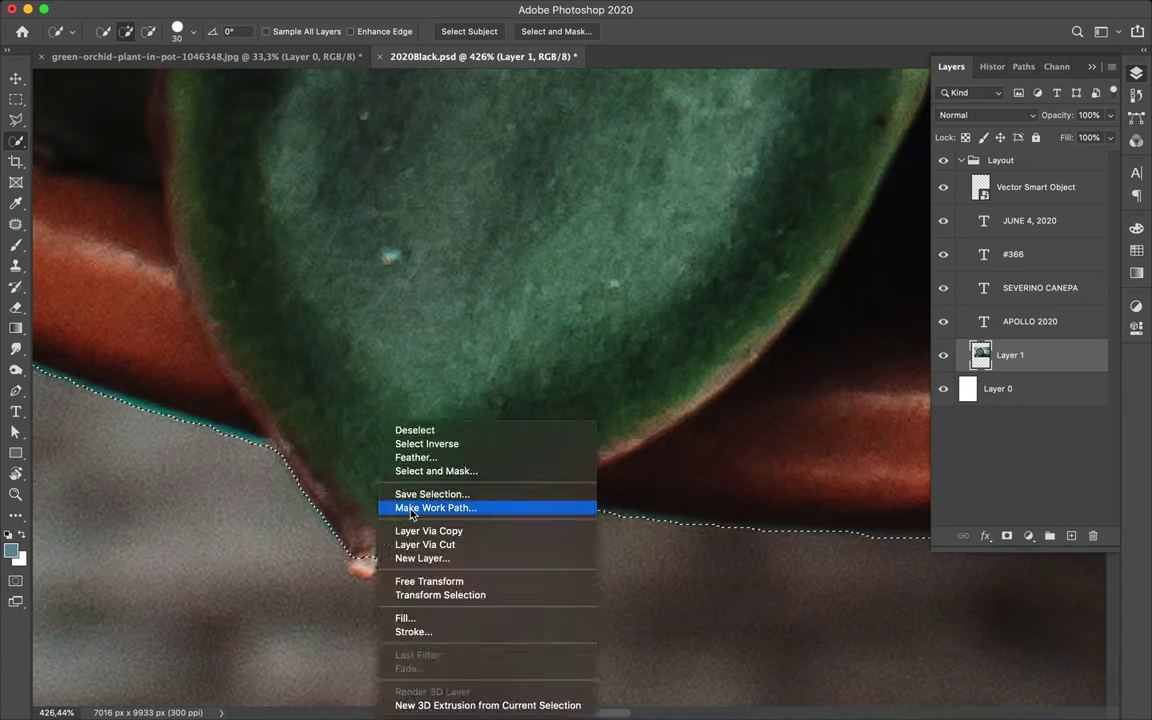
{"action": "key", "text": "Escape"}
{"action": "left_click", "coordinate": [177, 31]}
{"action": "key", "text": "Escape"}
{"action": "scroll", "coordinate": [631, 400], "scroll_direction": "right", "scroll_amount": 5}
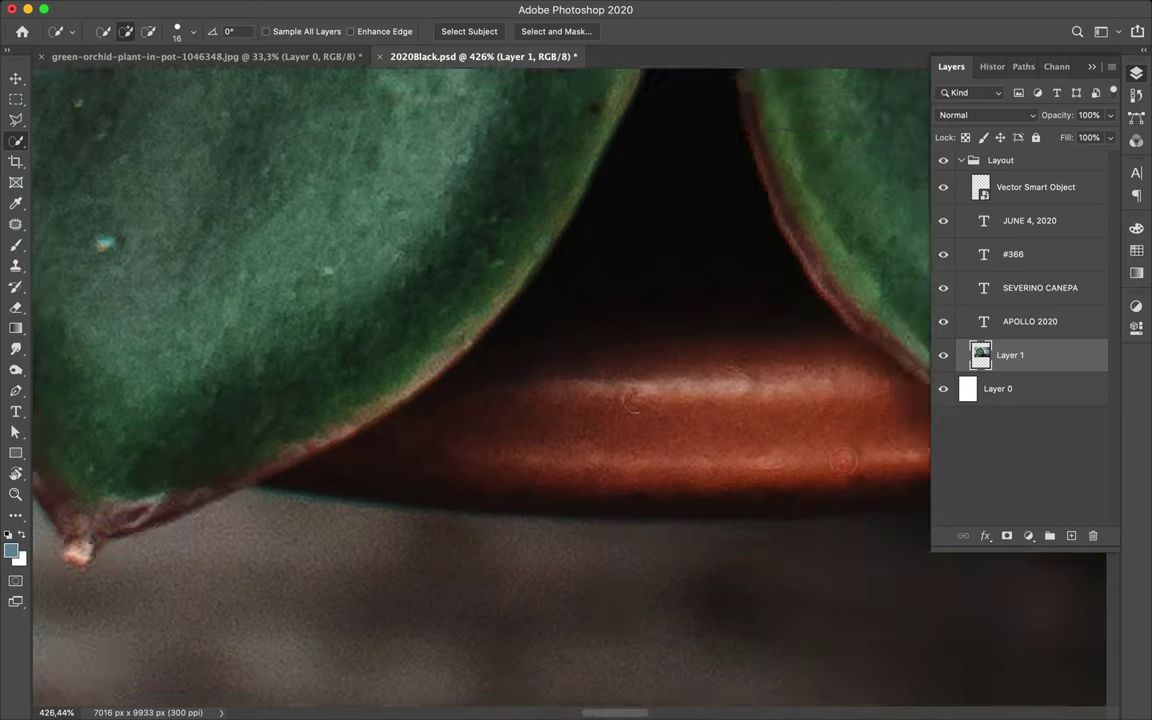
{"action": "scroll", "coordinate": [825, 424], "scroll_direction": "left", "scroll_amount": 5}
Step: Add a layer mask to Layer 1 from the succulent selection, briefly opening Select and Mask
{"action": "scroll", "coordinate": [825, 424], "scroll_direction": "down", "scroll_amount": 2}
{"action": "left_click", "coordinate": [1006, 535]}
{"action": "key", "text": "ctrl+alt+r"}
{"action": "key", "text": "Escape"}
Step: Paint the mask with a large soft round brush over the shadow below the leaf and pot rim
{"action": "key", "text": "b"}
{"action": "left_click", "coordinate": [100, 31]}
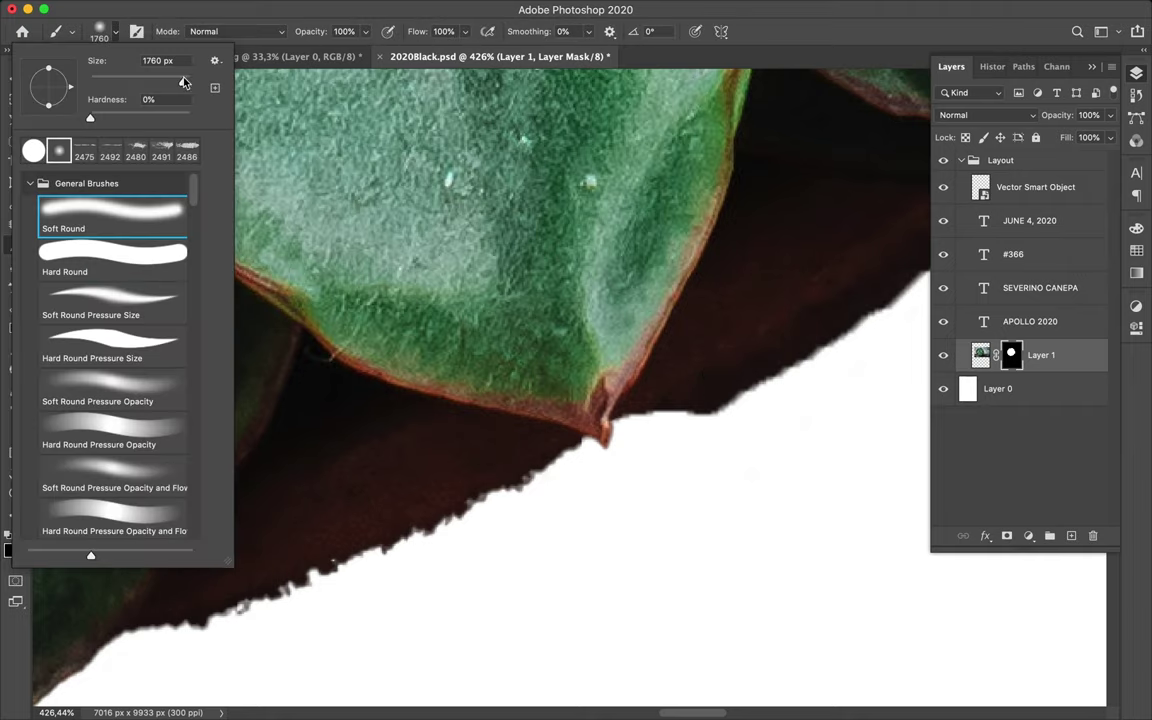
{"action": "mouse_move", "coordinate": [385, 473]}
{"action": "left_mouse_down"}
{"action": "mouse_move", "coordinate": [450, 450]}
{"action": "mouse_move", "coordinate": [514, 458]}
{"action": "mouse_move", "coordinate": [167, 579]}
{"action": "mouse_move", "coordinate": [141, 565]}
{"action": "left_mouse_up"}
{"action": "scroll", "coordinate": [141, 565], "scroll_direction": "left", "scroll_amount": 5}
{"action": "scroll", "coordinate": [141, 565], "scroll_direction": "down", "scroll_amount": 2}
{"action": "scroll", "coordinate": [141, 552], "scroll_direction": "left", "scroll_amount": 5}
{"action": "left_click_drag", "start_coordinate": [300, 550], "coordinate": [419, 527]}
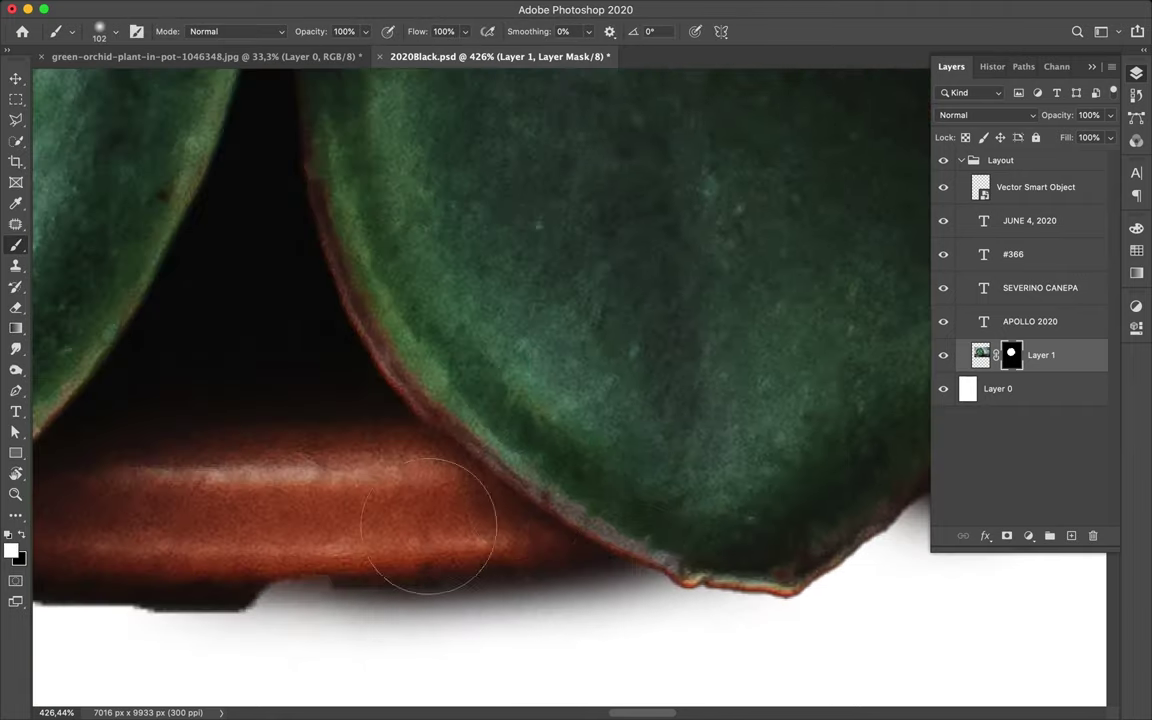
Step: Paint out more shadow along the leaf edge, shrinking the brush to 20
{"action": "scroll", "coordinate": [419, 527], "scroll_direction": "right", "scroll_amount": 5}
{"action": "scroll", "coordinate": [684, 411], "scroll_direction": "right", "scroll_amount": 5}
{"action": "scroll", "coordinate": [611, 381], "scroll_direction": "right", "scroll_amount": 5}
{"action": "scroll", "coordinate": [611, 381], "scroll_direction": "up", "scroll_amount": 1}
{"action": "mouse_move", "coordinate": [681, 188]}
{"action": "left_mouse_down"}
{"action": "mouse_move", "coordinate": [710, 309]}
{"action": "mouse_move", "coordinate": [823, 226]}
{"action": "left_mouse_up"}
{"action": "right_click", "coordinate": [771, 193]}
{"action": "key", "text": "Return"}
{"action": "right_click", "coordinate": [800, 222]}
{"action": "key", "text": "Return"}
{"action": "mouse_move", "coordinate": [535, 396]}
{"action": "left_mouse_down"}
{"action": "mouse_move", "coordinate": [211, 584]}
{"action": "mouse_move", "coordinate": [509, 428]}
{"action": "left_mouse_up"}
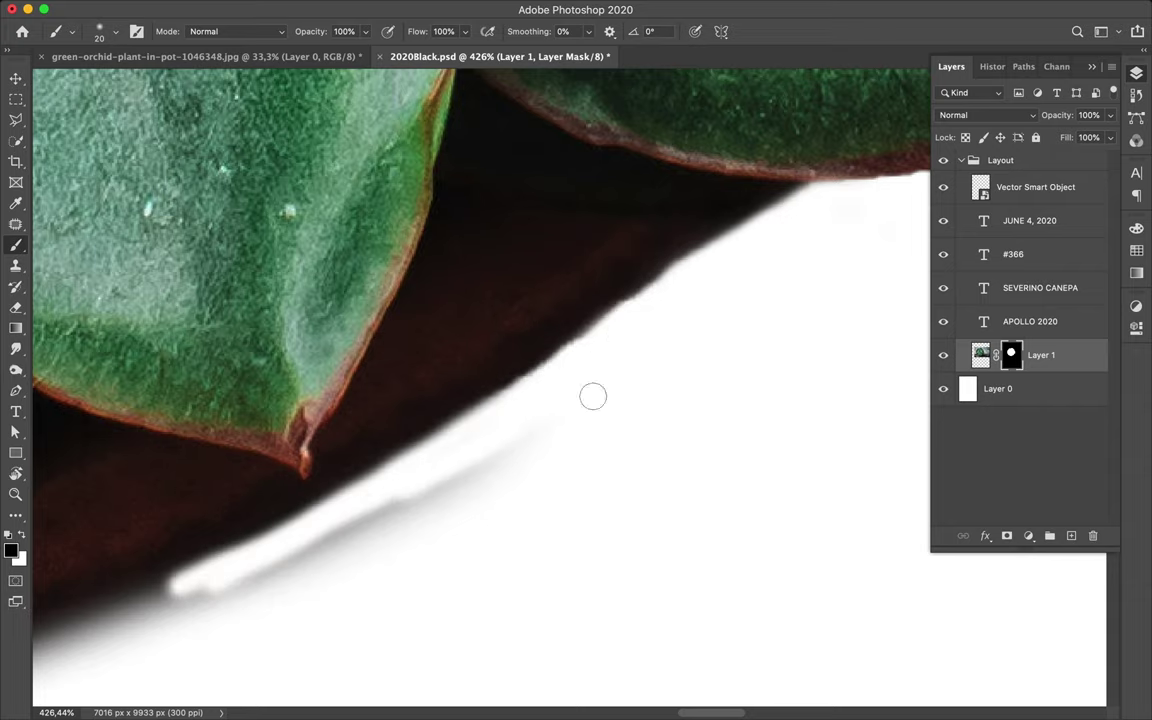
Step: Lighten the dark shadow band under the leaf and along the bottom edge in Layer 1's mask
{"action": "scroll", "coordinate": [344, 617], "scroll_direction": "left", "scroll_amount": 8}
{"action": "scroll", "coordinate": [344, 617], "scroll_direction": "down", "scroll_amount": 2}
{"action": "mouse_move", "coordinate": [210, 590]}
{"action": "left_mouse_down"}
{"action": "mouse_move", "coordinate": [486, 504]}
{"action": "mouse_move", "coordinate": [441, 520]}
{"action": "left_mouse_up"}
{"action": "left_click_drag", "start_coordinate": [735, 436], "coordinate": [597, 530]}
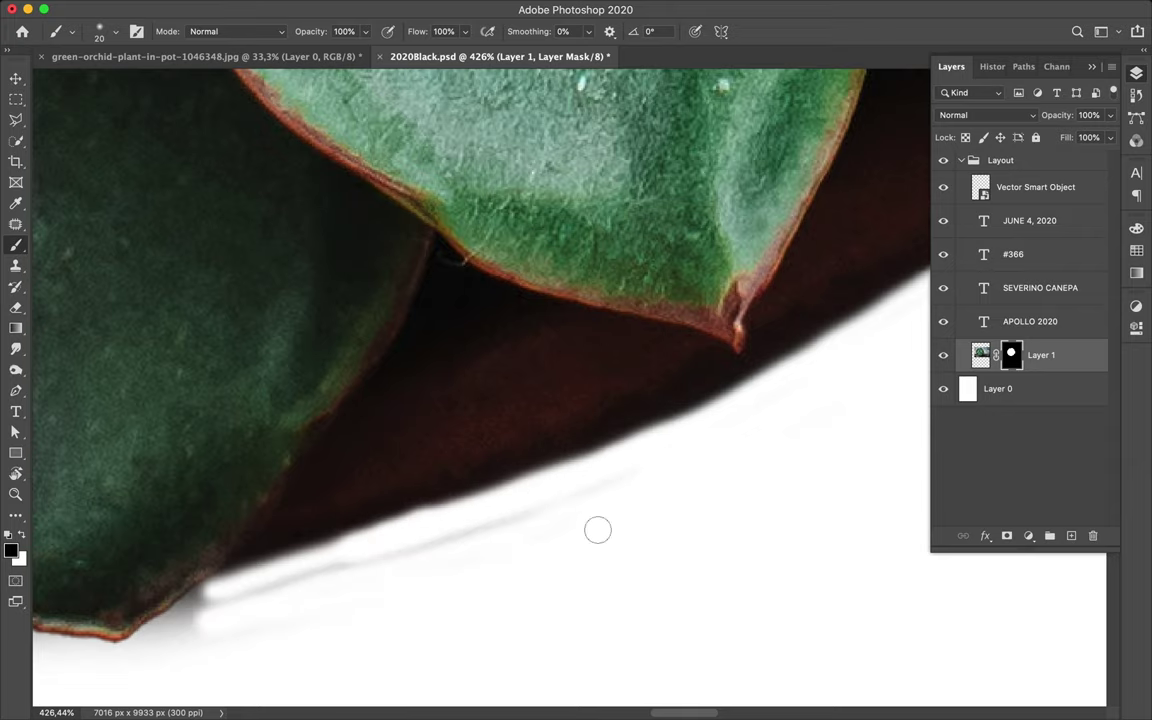
{"action": "scroll", "coordinate": [231, 578], "scroll_direction": "left", "scroll_amount": 5}
{"action": "scroll", "coordinate": [231, 578], "scroll_direction": "down", "scroll_amount": 4}
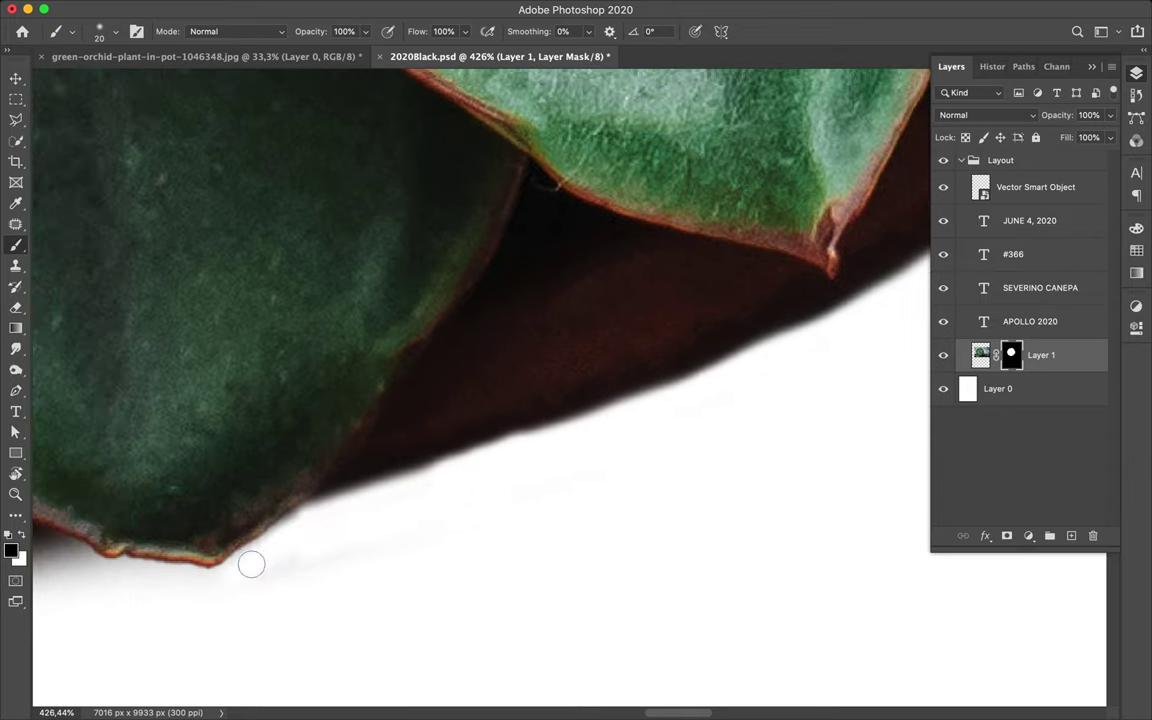
{"action": "scroll", "coordinate": [230, 582], "scroll_direction": "left", "scroll_amount": 10}
{"action": "left_click_drag", "start_coordinate": [135, 575], "coordinate": [480, 572]}
{"action": "mouse_move", "coordinate": [645, 575]}
{"action": "left_mouse_down"}
{"action": "mouse_move", "coordinate": [457, 587]}
{"action": "mouse_move", "coordinate": [592, 565]}
{"action": "left_mouse_up"}
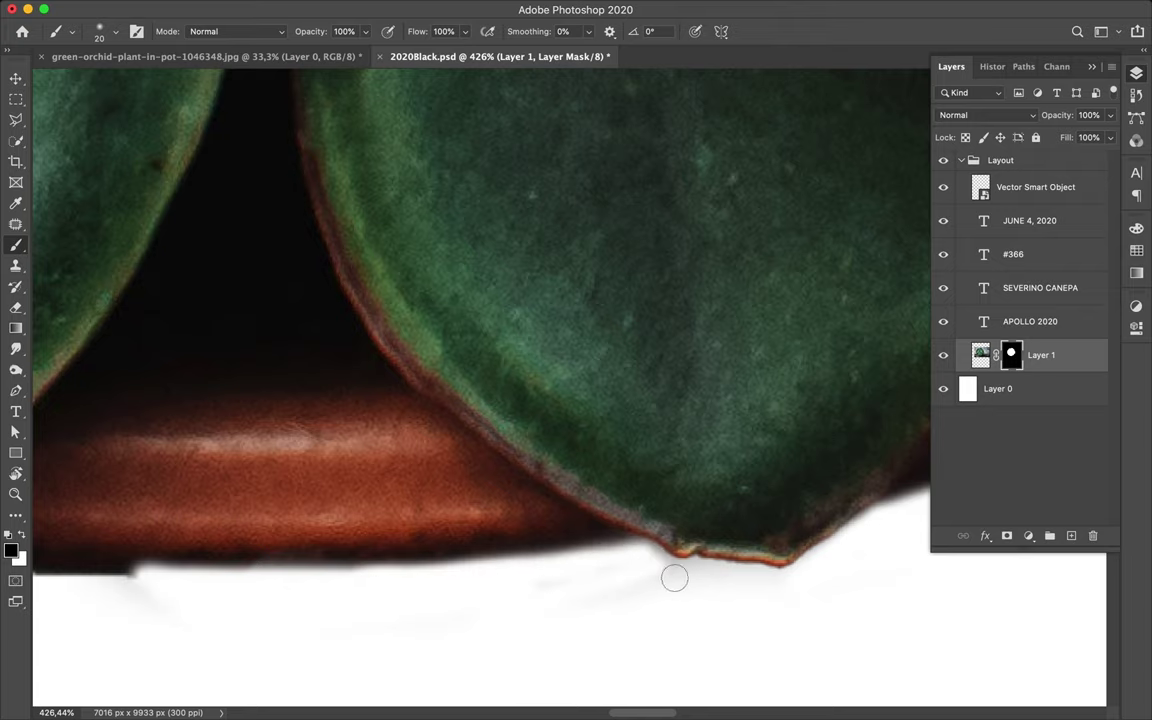
Step: Paint over the left and right shadow strips below the pot and its lower edge
{"action": "scroll", "coordinate": [514, 604], "scroll_direction": "left", "scroll_amount": 15}
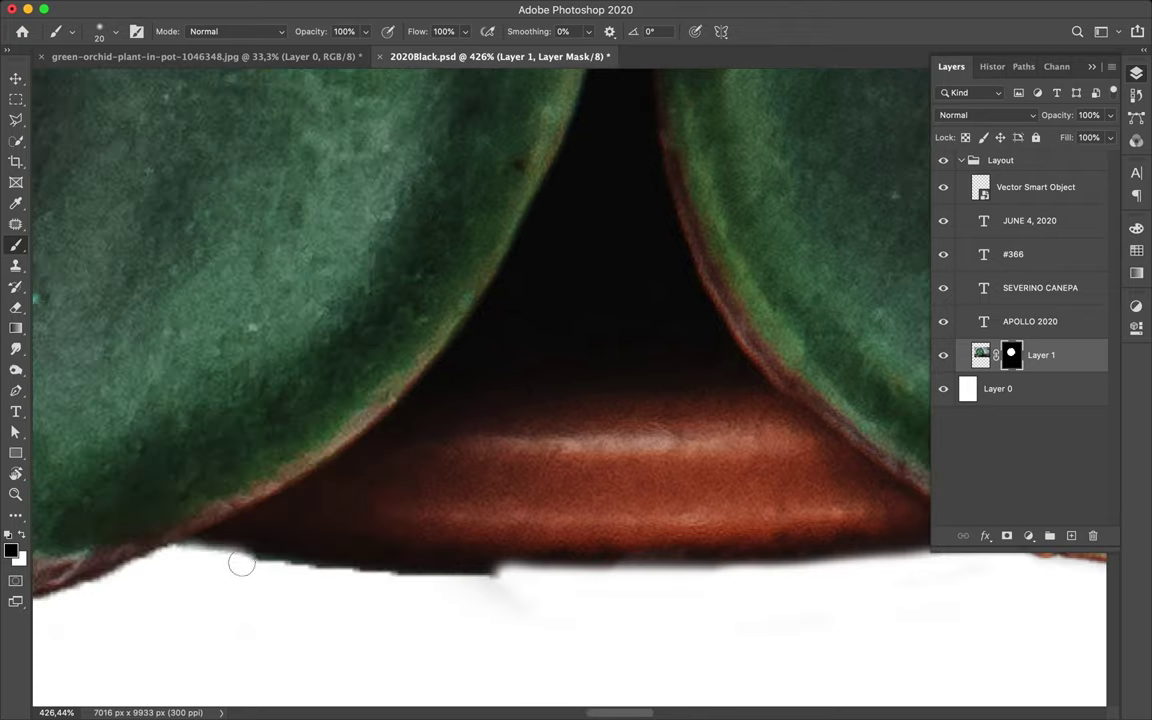
{"action": "left_click_drag", "start_coordinate": [241, 564], "coordinate": [482, 580]}
{"action": "left_click_drag", "start_coordinate": [897, 566], "coordinate": [883, 561]}
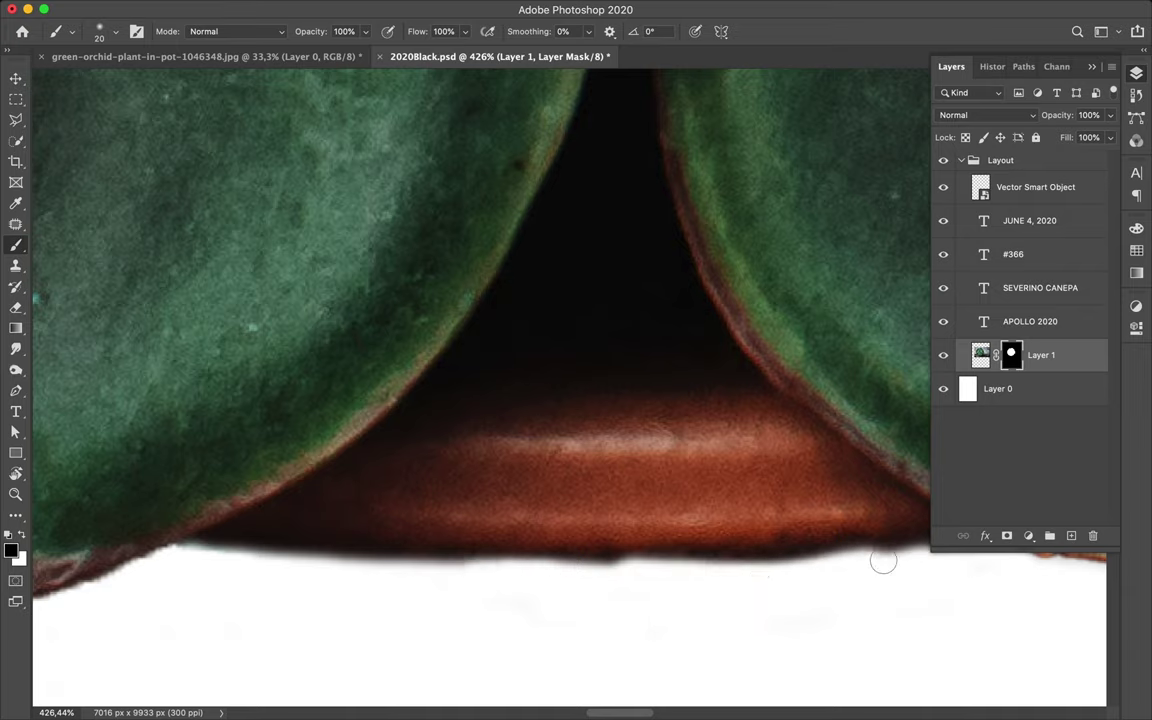
{"action": "left_click_drag", "start_coordinate": [605, 582], "coordinate": [546, 574]}
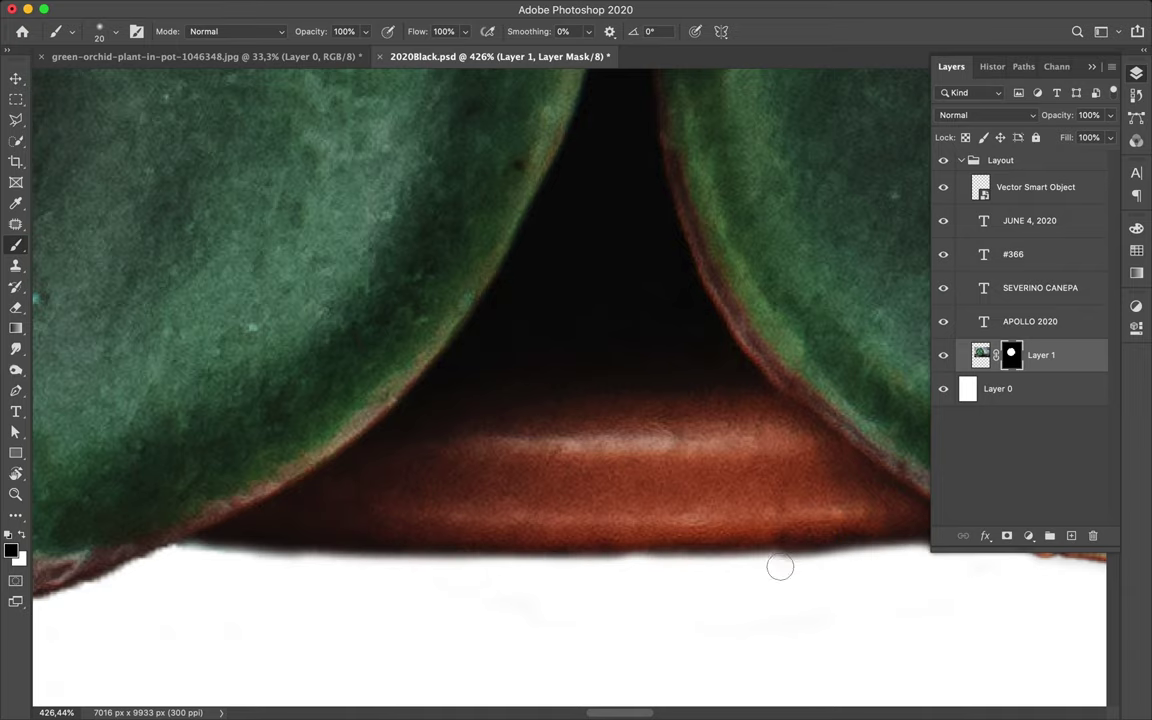
{"action": "scroll", "coordinate": [385, 553], "scroll_direction": "left", "scroll_amount": 5}
{"action": "scroll", "coordinate": [560, 569], "scroll_direction": "left", "scroll_amount": 5}
Step: Trace and smooth the mask edge along the pot rim and lower edge
{"action": "left_click_drag", "start_coordinate": [136, 424], "coordinate": [411, 514]}
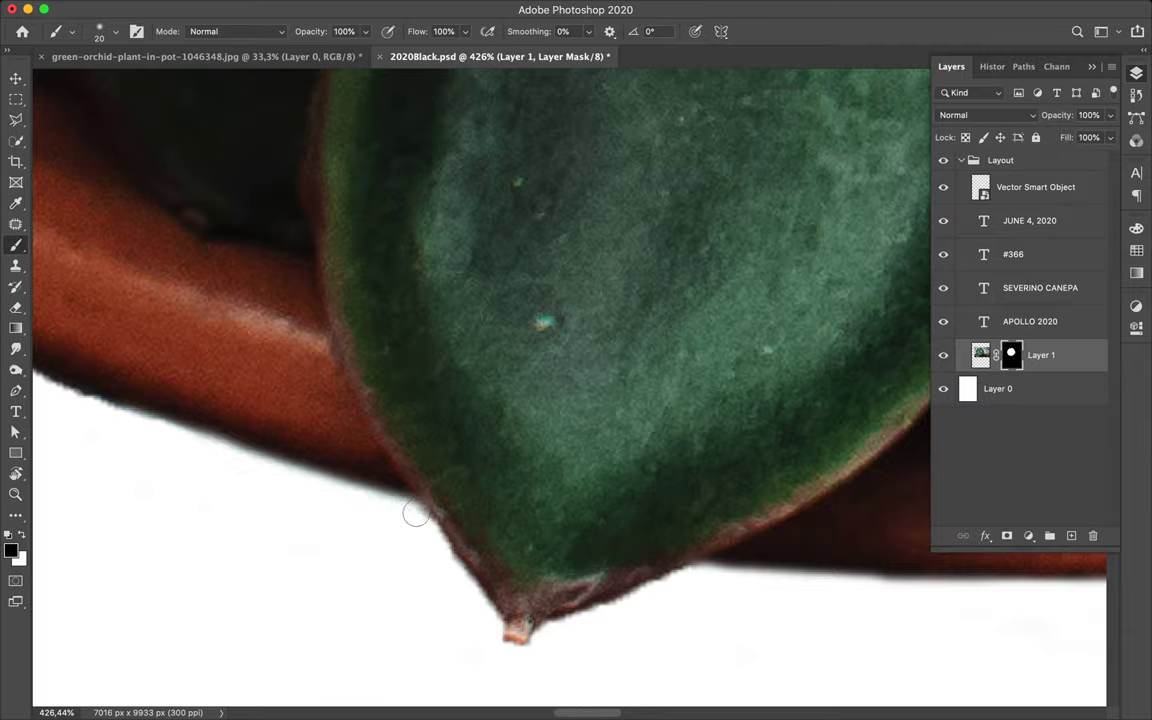
{"action": "scroll", "coordinate": [411, 514], "scroll_direction": "down", "scroll_amount": 5}
{"action": "scroll", "coordinate": [411, 514], "scroll_direction": "right", "scroll_amount": 3}
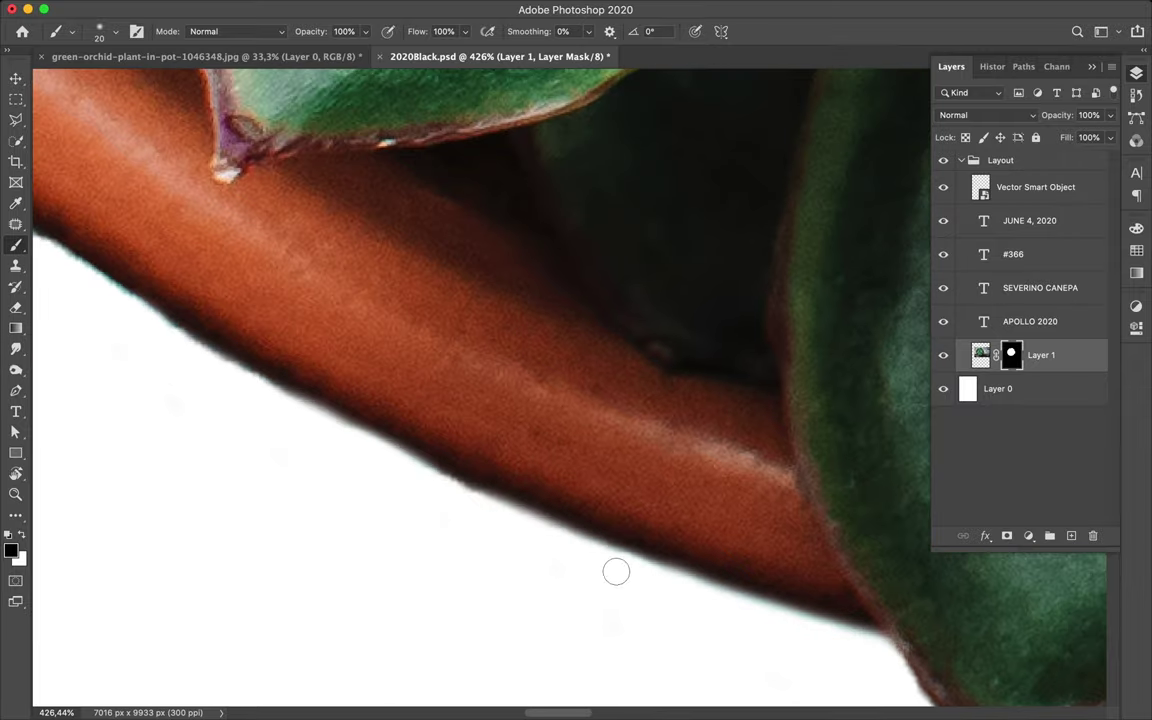
{"action": "scroll", "coordinate": [412, 468], "scroll_direction": "left", "scroll_amount": 8}
{"action": "scroll", "coordinate": [412, 468], "scroll_direction": "up", "scroll_amount": 3}
{"action": "mouse_move", "coordinate": [180, 234]}
{"action": "left_mouse_down"}
{"action": "mouse_move", "coordinate": [360, 378]}
{"action": "mouse_move", "coordinate": [785, 625]}
{"action": "mouse_move", "coordinate": [406, 399]}
{"action": "mouse_move", "coordinate": [573, 501]}
{"action": "left_mouse_up"}
{"action": "scroll", "coordinate": [406, 399], "scroll_direction": "left", "scroll_amount": 8}
{"action": "scroll", "coordinate": [406, 399], "scroll_direction": "up", "scroll_amount": 5}
{"action": "scroll", "coordinate": [589, 501], "scroll_direction": "left", "scroll_amount": 3}
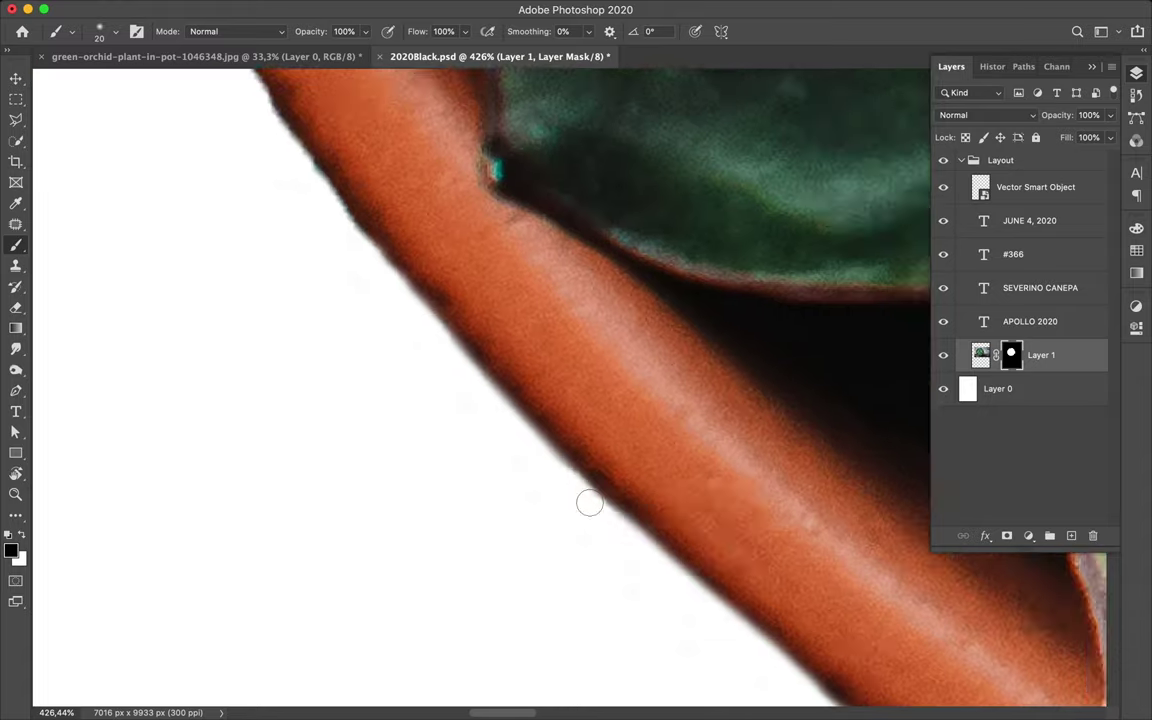
{"action": "scroll", "coordinate": [589, 501], "scroll_direction": "up", "scroll_amount": 5}
Step: Paint out the cyan fringe along the pot's left edge, undoing one stray stroke
{"action": "left_click_drag", "start_coordinate": [264, 186], "coordinate": [350, 366]}
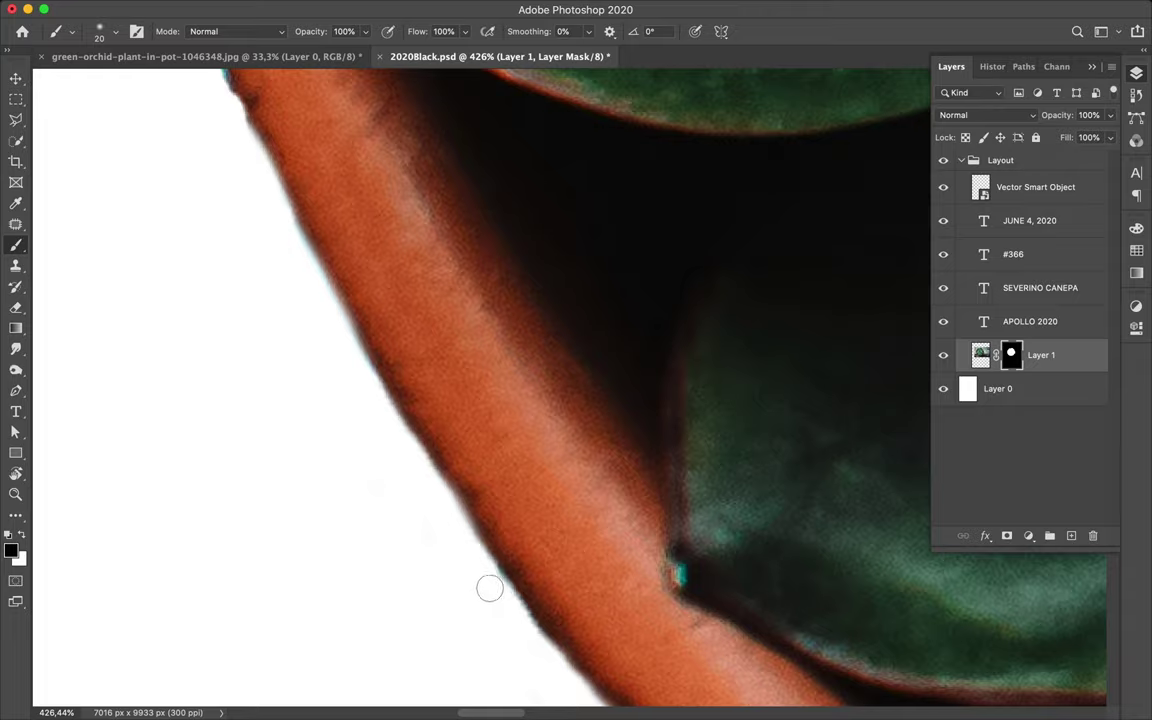
{"action": "scroll", "coordinate": [489, 588], "scroll_direction": "down", "scroll_amount": 5}
{"action": "scroll", "coordinate": [424, 535], "scroll_direction": "right", "scroll_amount": 3}
{"action": "left_click_drag", "start_coordinate": [294, 241], "coordinate": [432, 640]}
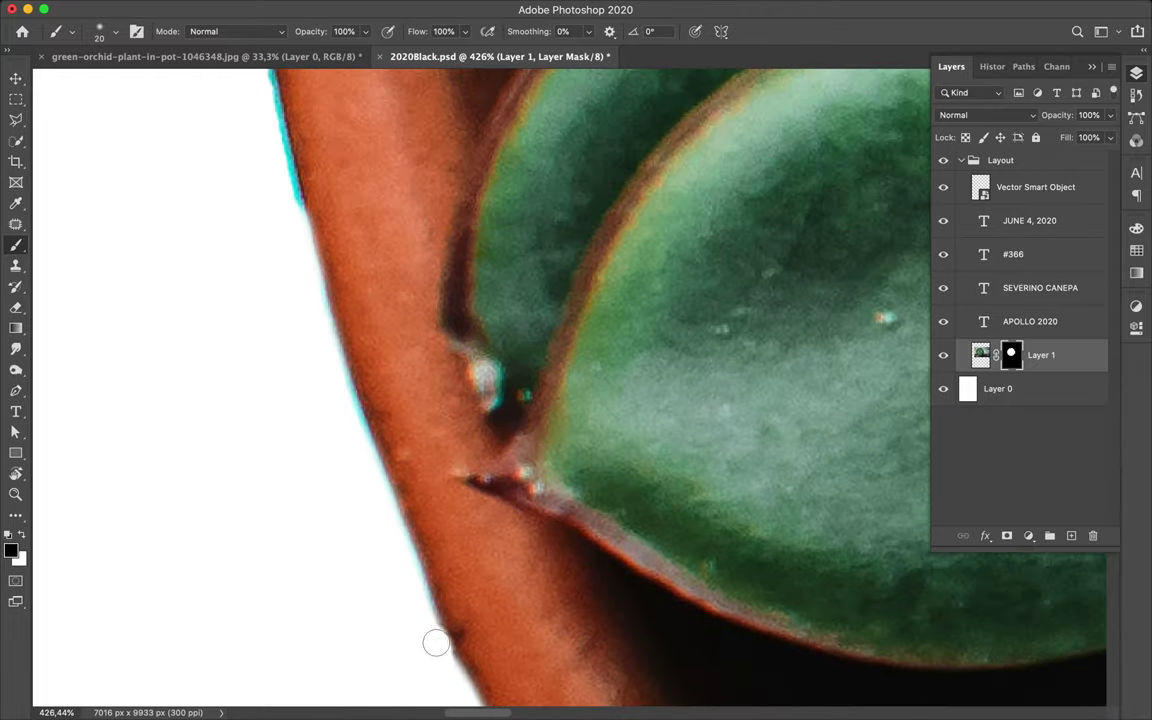
{"action": "scroll", "coordinate": [311, 98], "scroll_direction": "up", "scroll_amount": 5}
{"action": "left_click_drag", "start_coordinate": [311, 98], "coordinate": [375, 510]}
{"action": "key", "text": "ctrl+z"}
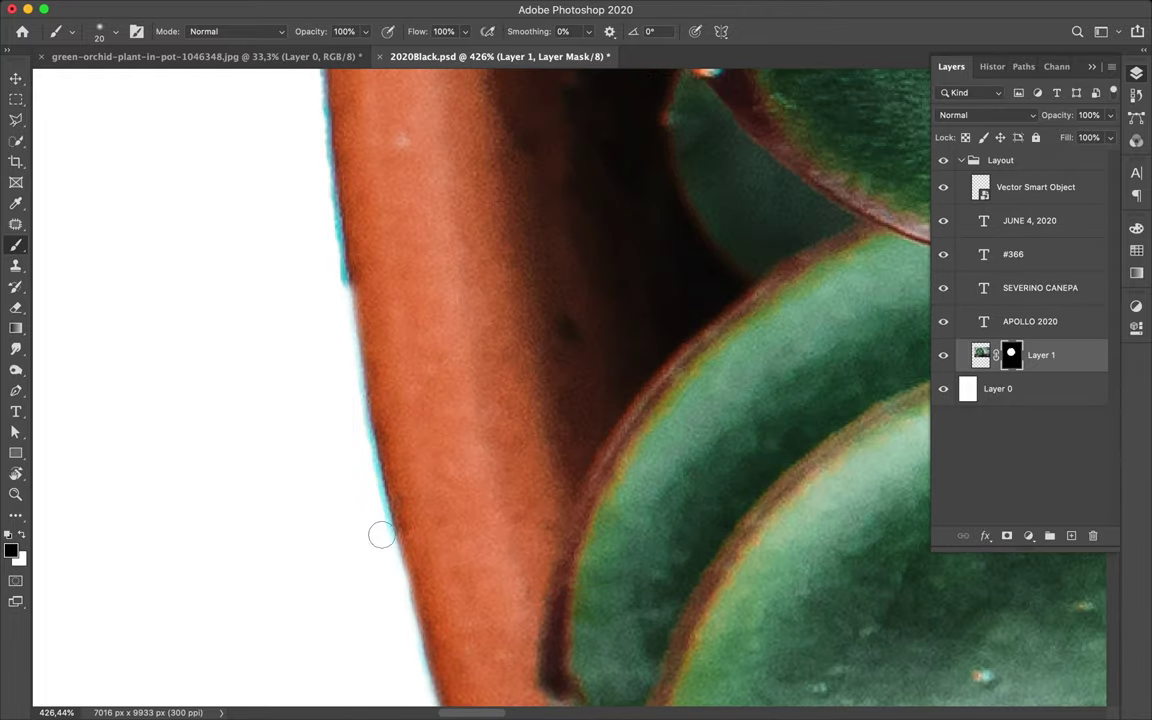
Step: Finish hiding the remaining cyan fringe higher up the pot's left edge
{"action": "scroll", "coordinate": [343, 347], "scroll_direction": "up", "scroll_amount": 3}
{"action": "mouse_move", "coordinate": [305, 110]}
{"action": "left_mouse_down"}
{"action": "mouse_move", "coordinate": [352, 460]}
{"action": "mouse_move", "coordinate": [318, 245]}
{"action": "left_mouse_up"}
{"action": "scroll", "coordinate": [370, 490], "scroll_direction": "up", "scroll_amount": 4}
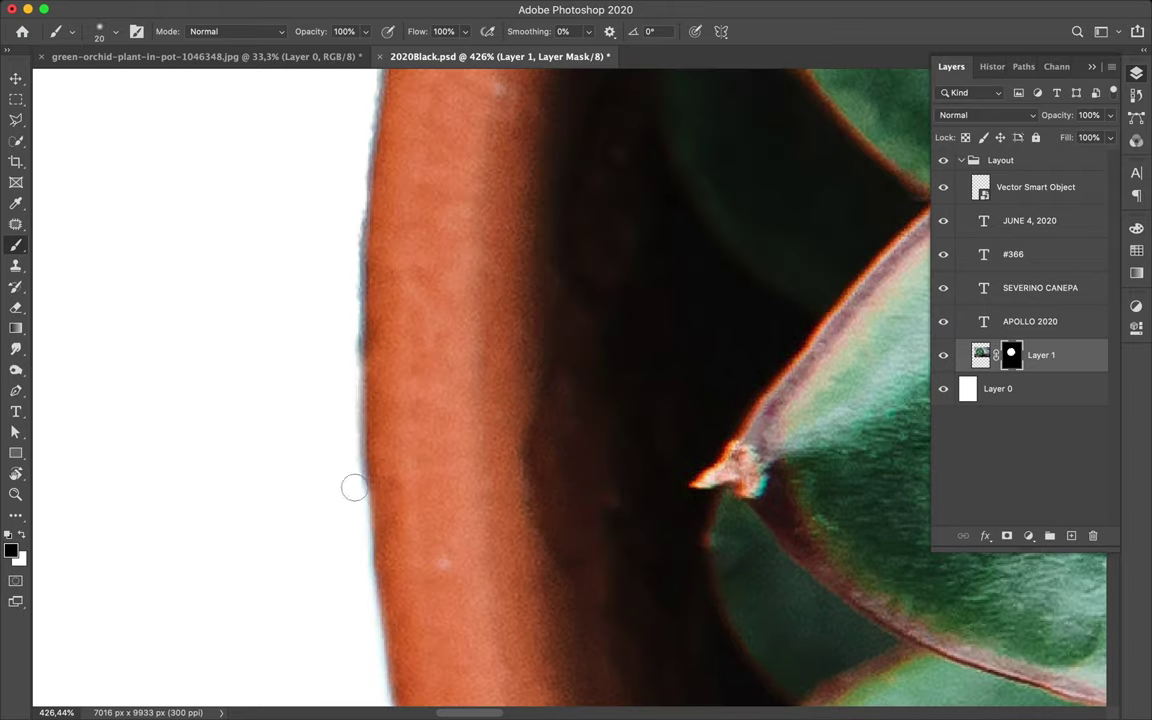
{"action": "scroll", "coordinate": [389, 107], "scroll_direction": "up", "scroll_amount": 3}
{"action": "scroll", "coordinate": [358, 560], "scroll_direction": "down", "scroll_amount": 1}
{"action": "scroll", "coordinate": [352, 640], "scroll_direction": "up", "scroll_amount": 3}
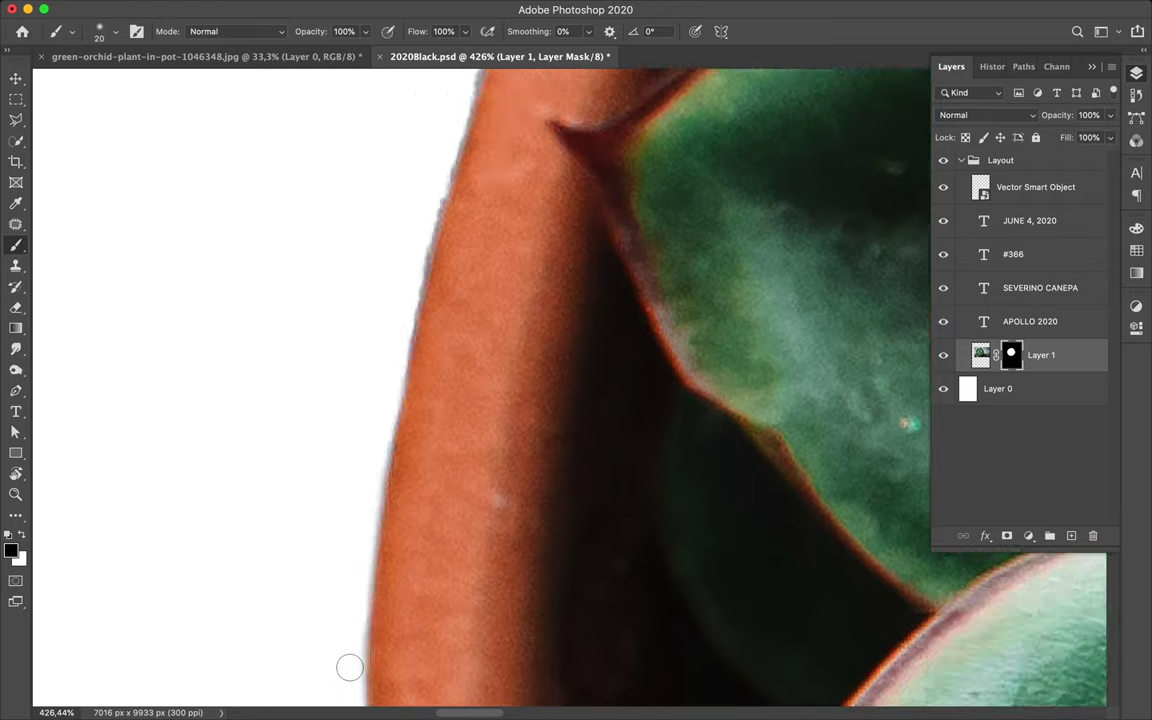
{"action": "scroll", "coordinate": [420, 400], "scroll_direction": "up", "scroll_amount": 2}
{"action": "scroll", "coordinate": [420, 295], "scroll_direction": "up", "scroll_amount": 3}
{"action": "left_click_drag", "start_coordinate": [422, 373], "coordinate": [337, 591]}
{"action": "scroll", "coordinate": [419, 380], "scroll_direction": "up", "scroll_amount": 2}
{"action": "scroll", "coordinate": [454, 398], "scroll_direction": "up", "scroll_amount": 3}
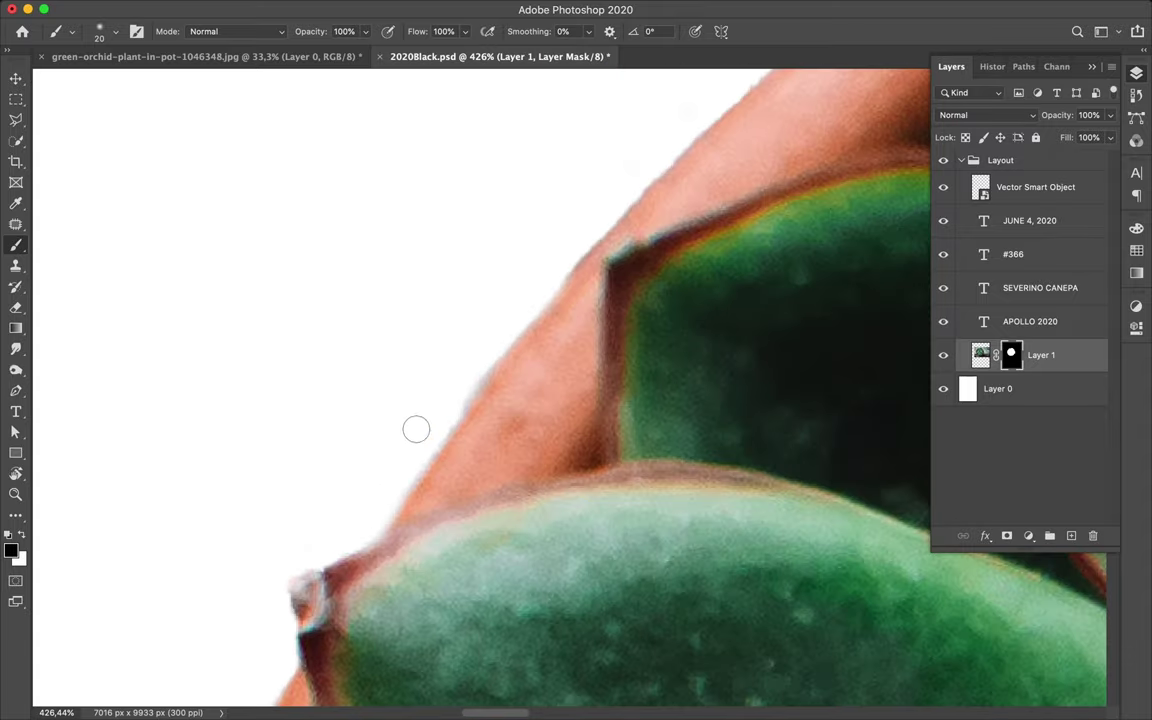
{"action": "scroll", "coordinate": [546, 264], "scroll_direction": "up", "scroll_amount": 3}
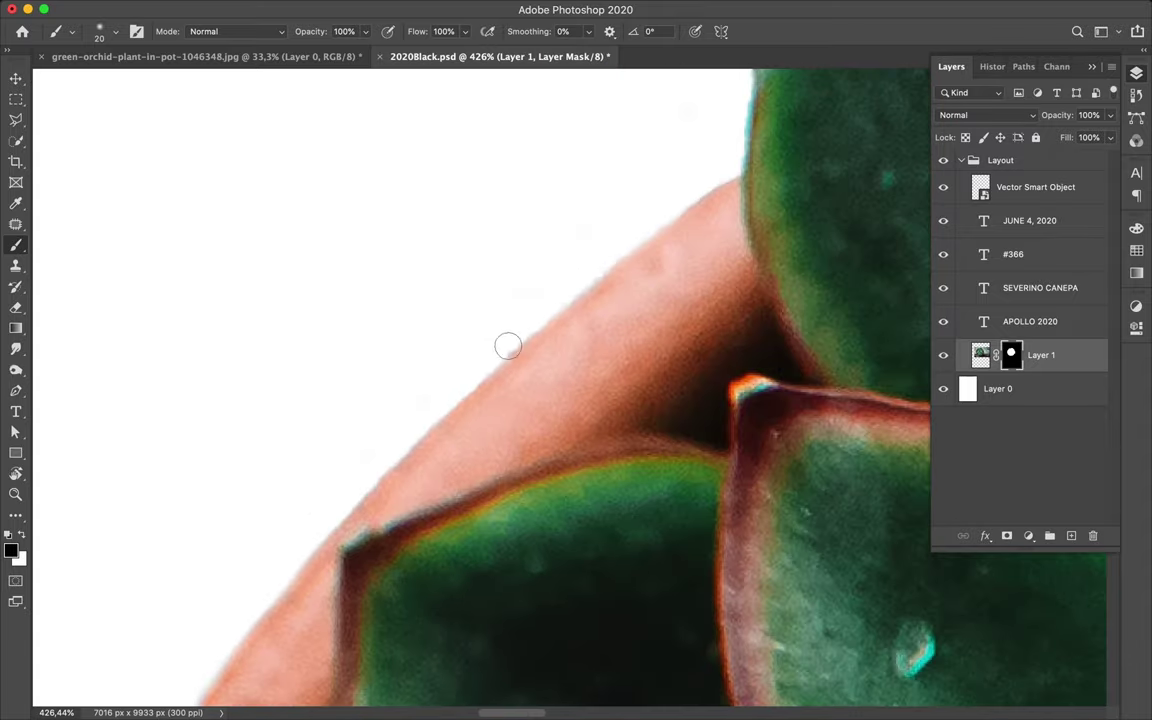
{"action": "scroll", "coordinate": [508, 345], "scroll_direction": "up", "scroll_amount": 3}
Step: Pan across the image and restore the leaf's dark rim along its right edge
{"action": "scroll", "coordinate": [470, 464], "scroll_direction": "right", "scroll_amount": 4}
{"action": "scroll", "coordinate": [467, 495], "scroll_direction": "up", "scroll_amount": 2}
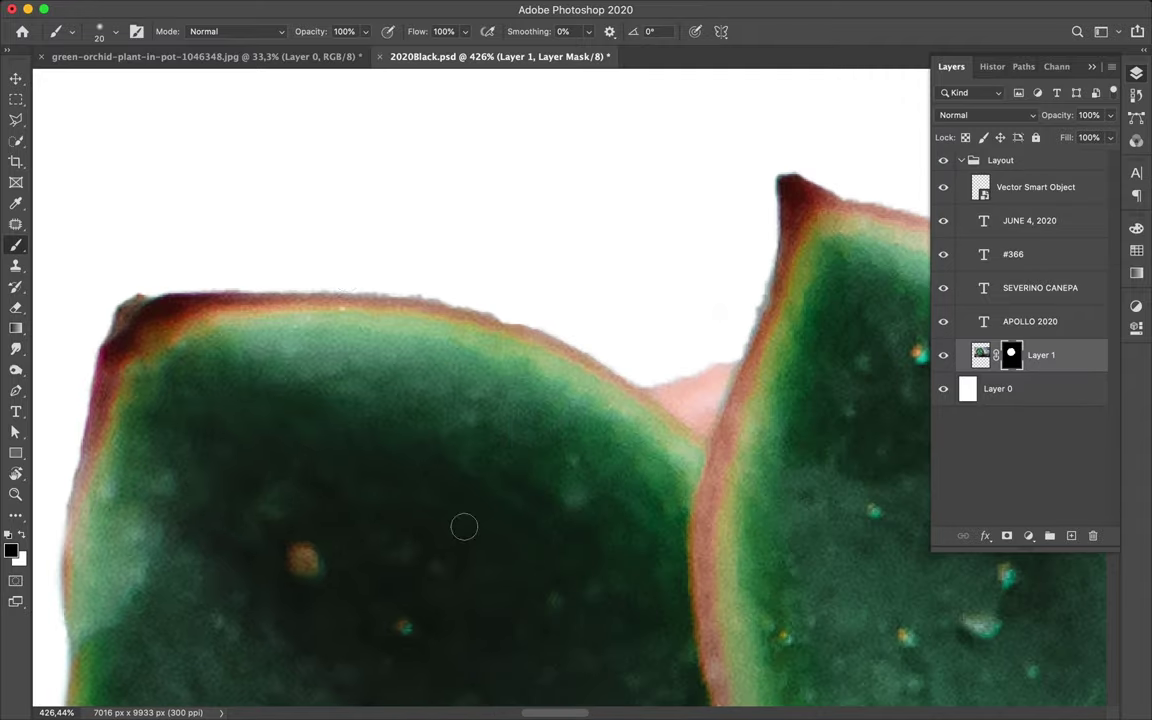
{"action": "scroll", "coordinate": [520, 309], "scroll_direction": "right", "scroll_amount": 2}
{"action": "scroll", "coordinate": [396, 275], "scroll_direction": "right", "scroll_amount": 1}
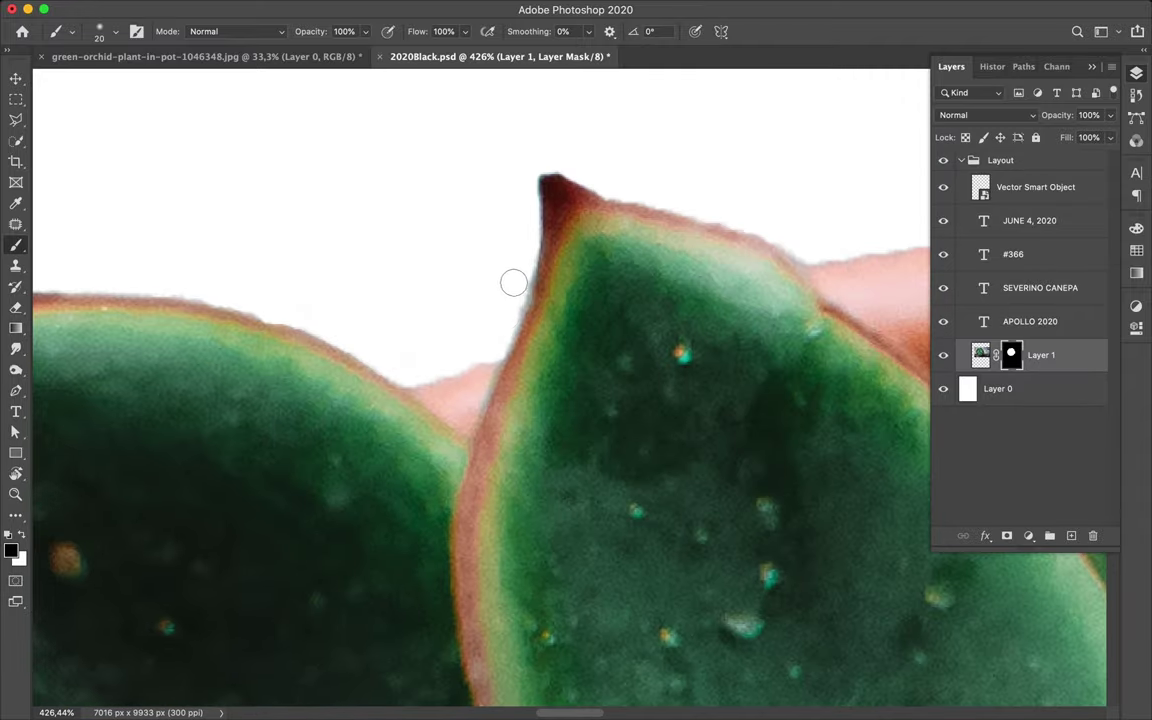
{"action": "scroll", "coordinate": [482, 349], "scroll_direction": "right", "scroll_amount": 3}
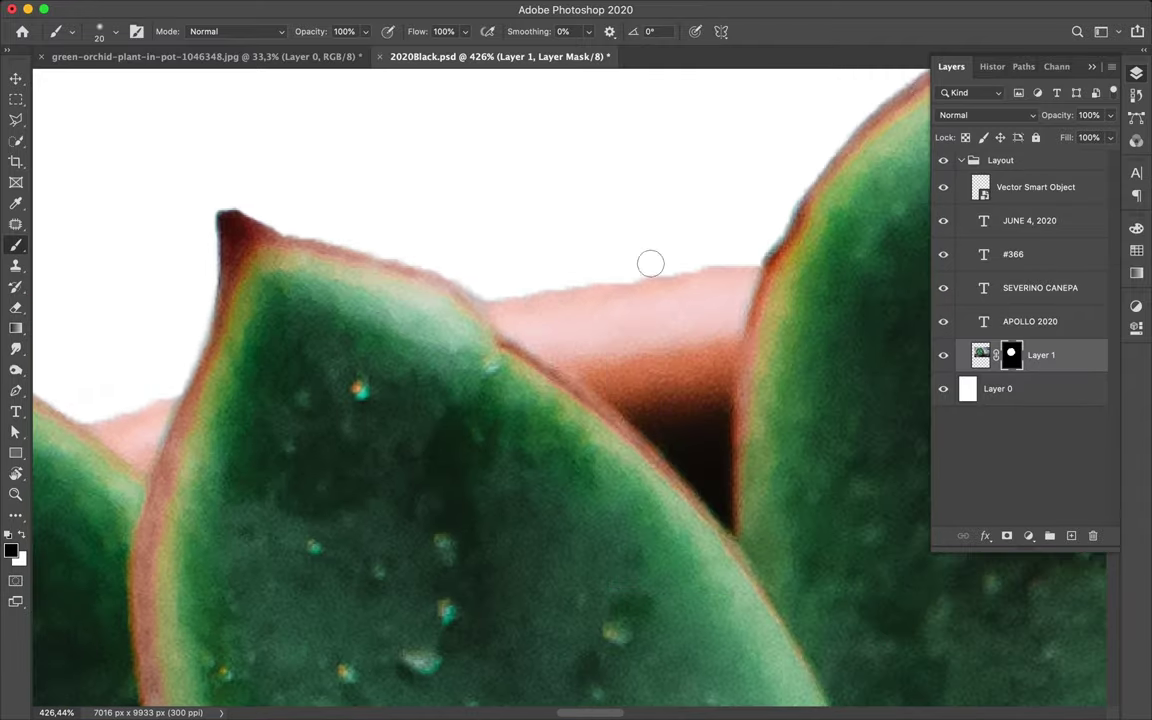
{"action": "scroll", "coordinate": [650, 263], "scroll_direction": "right", "scroll_amount": 3}
{"action": "scroll", "coordinate": [571, 342], "scroll_direction": "left", "scroll_amount": 3}
{"action": "scroll", "coordinate": [699, 221], "scroll_direction": "right", "scroll_amount": 2}
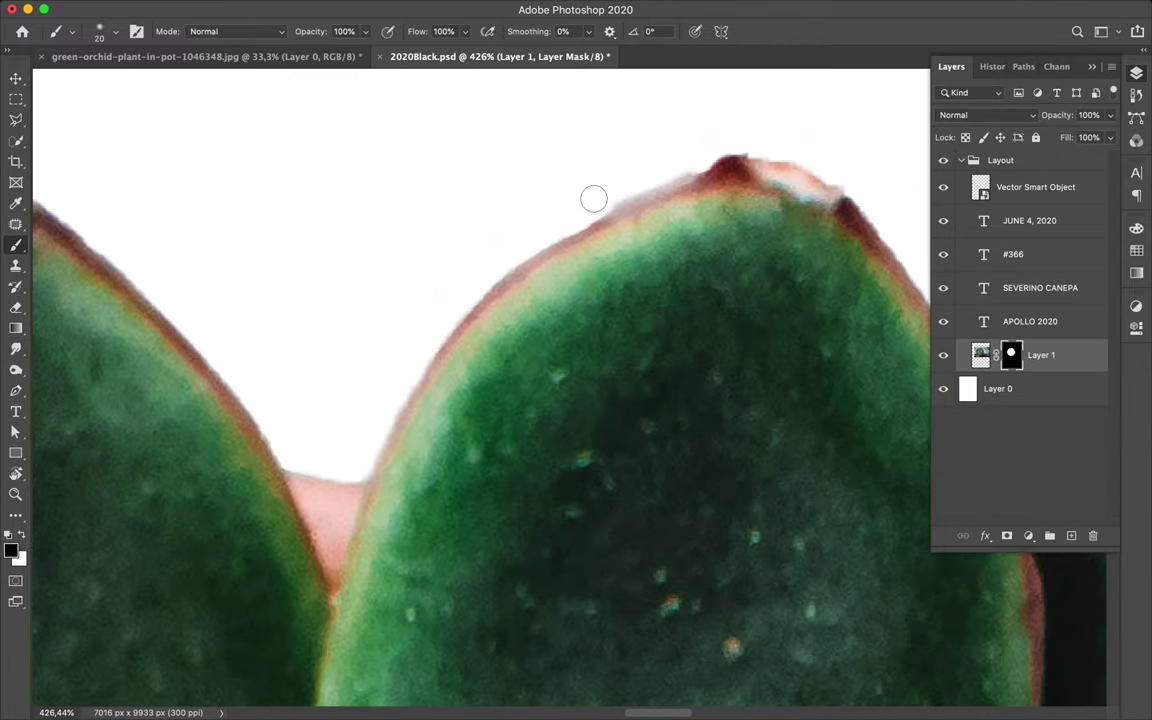
{"action": "scroll", "coordinate": [593, 198], "scroll_direction": "right", "scroll_amount": 3}
{"action": "scroll", "coordinate": [560, 200], "scroll_direction": "right", "scroll_amount": 2}
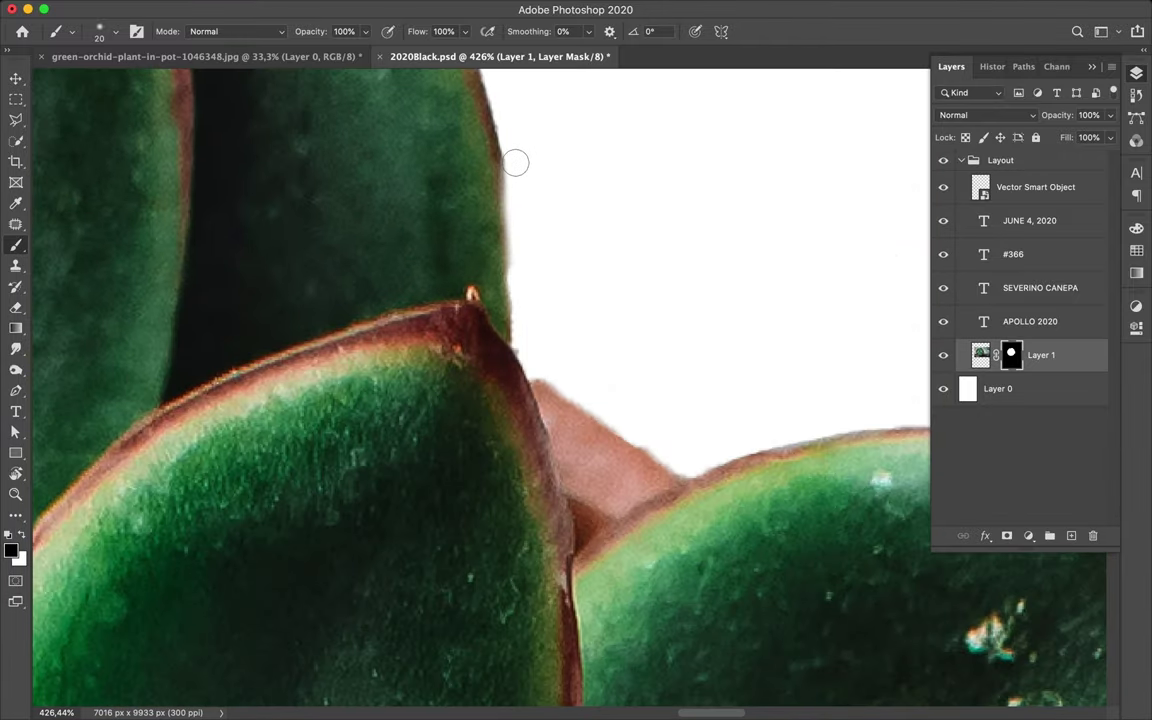
{"action": "scroll", "coordinate": [511, 376], "scroll_direction": "right", "scroll_amount": 3}
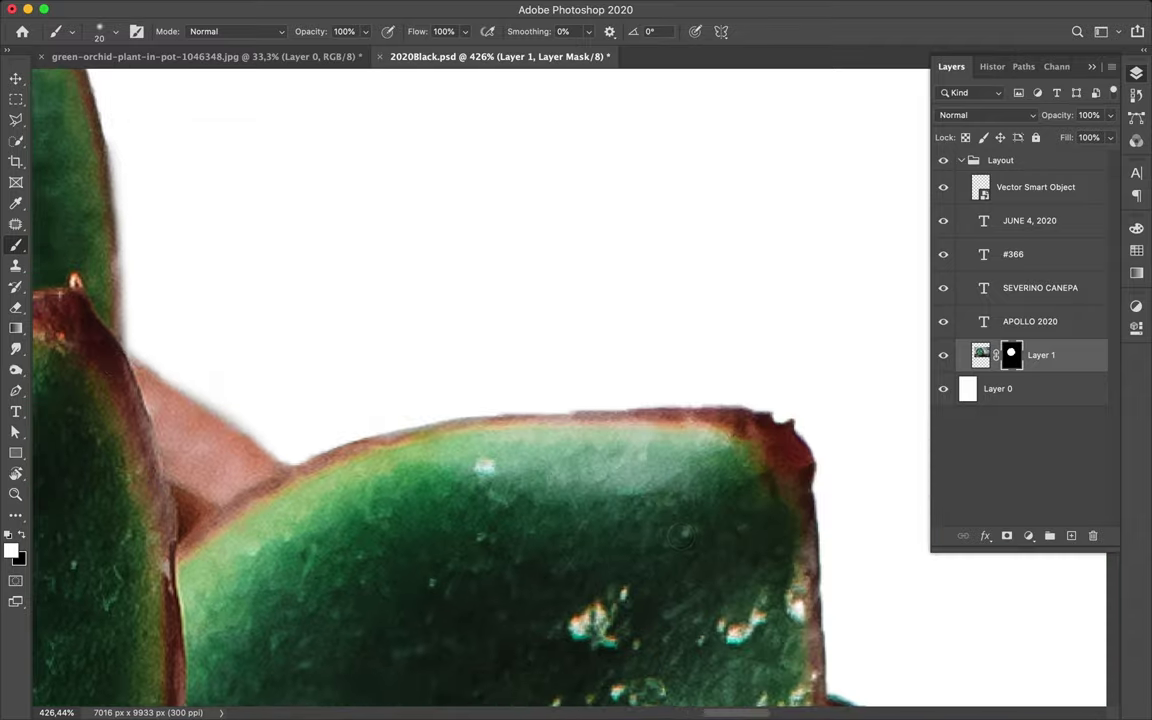
{"action": "scroll", "coordinate": [560, 400], "scroll_direction": "down", "scroll_amount": 3}
{"action": "scroll", "coordinate": [600, 420], "scroll_direction": "down", "scroll_amount": 3}
{"action": "scroll", "coordinate": [640, 450], "scroll_direction": "down", "scroll_amount": 1}
{"action": "left_click_drag", "start_coordinate": [651, 456], "coordinate": [706, 394]}
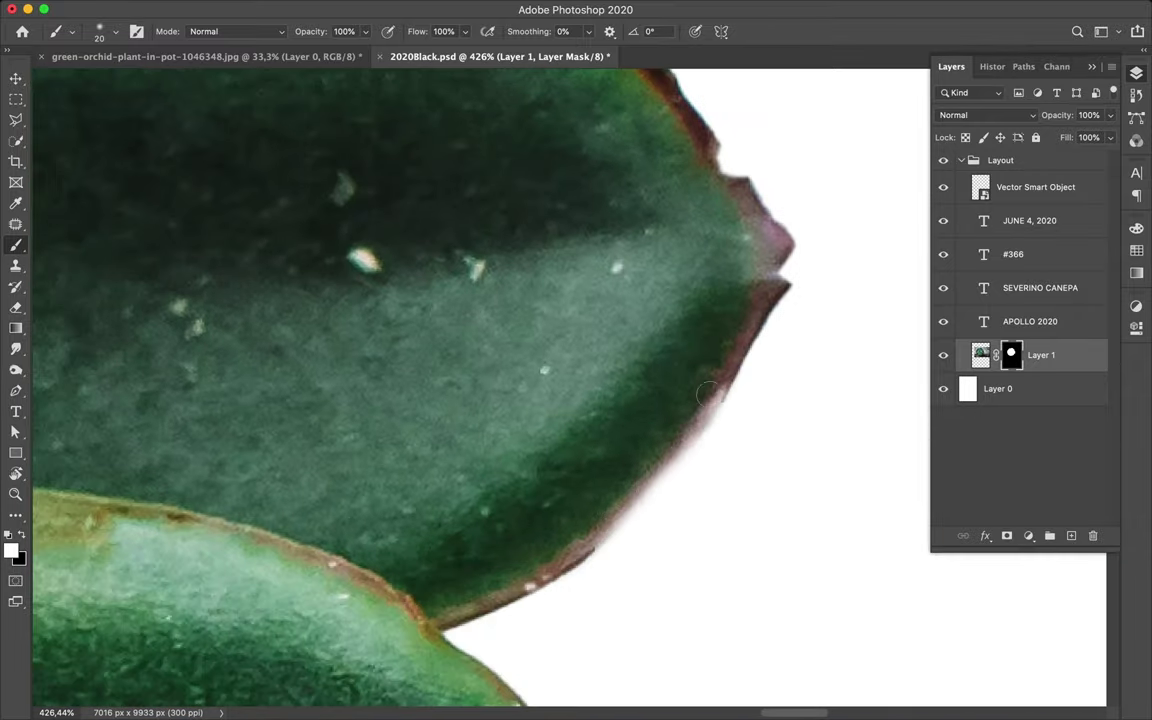
{"action": "scroll", "coordinate": [650, 440], "scroll_direction": "down", "scroll_amount": 3}
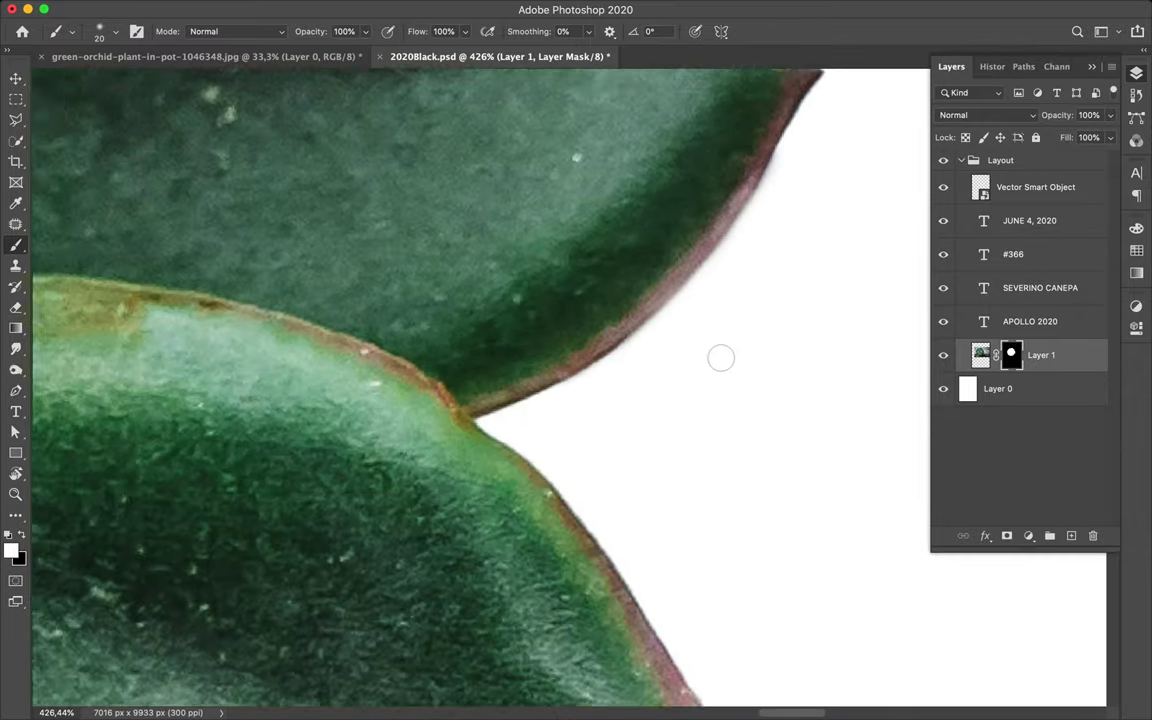
{"action": "scroll", "coordinate": [700, 370], "scroll_direction": "down", "scroll_amount": 3}
{"action": "scroll", "coordinate": [706, 364], "scroll_direction": "down", "scroll_amount": 5}
{"action": "scroll", "coordinate": [712, 378], "scroll_direction": "down", "scroll_amount": 5}
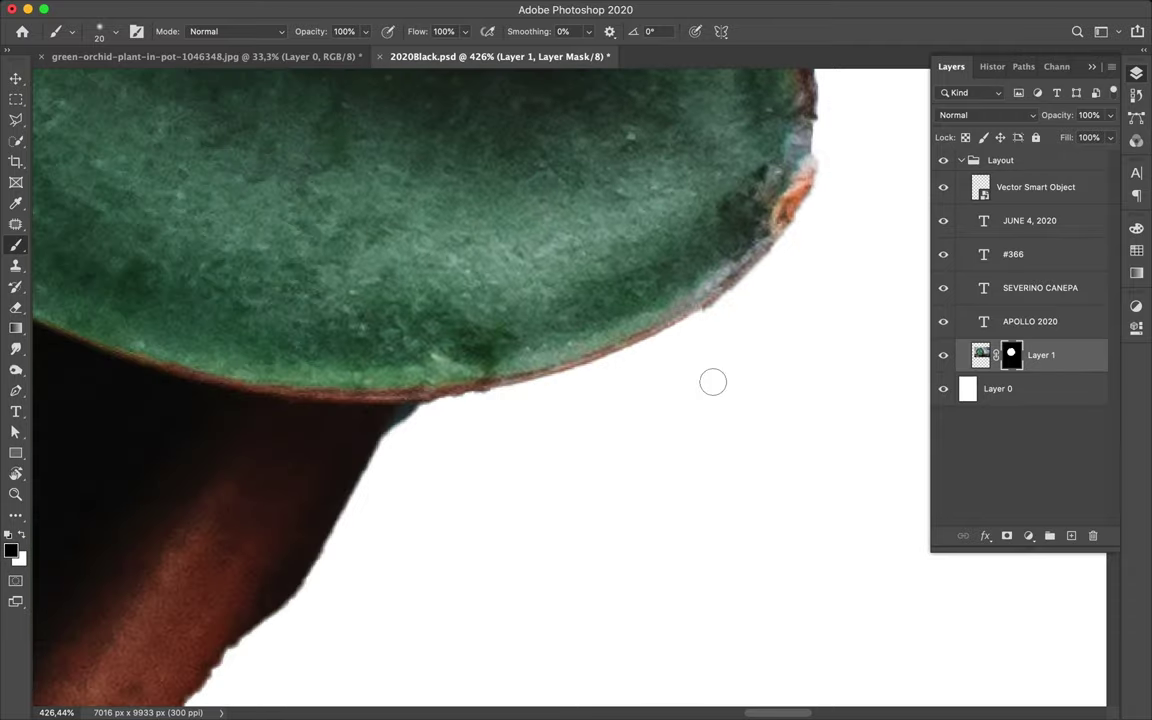
Step: Swap to hiding with X and smooth the jagged pot rim beneath the leaf
{"action": "key", "text": "x"}
{"action": "scroll", "coordinate": [600, 380], "scroll_direction": "down", "scroll_amount": 5}
{"action": "left_click_drag", "start_coordinate": [395, 313], "coordinate": [315, 428]}
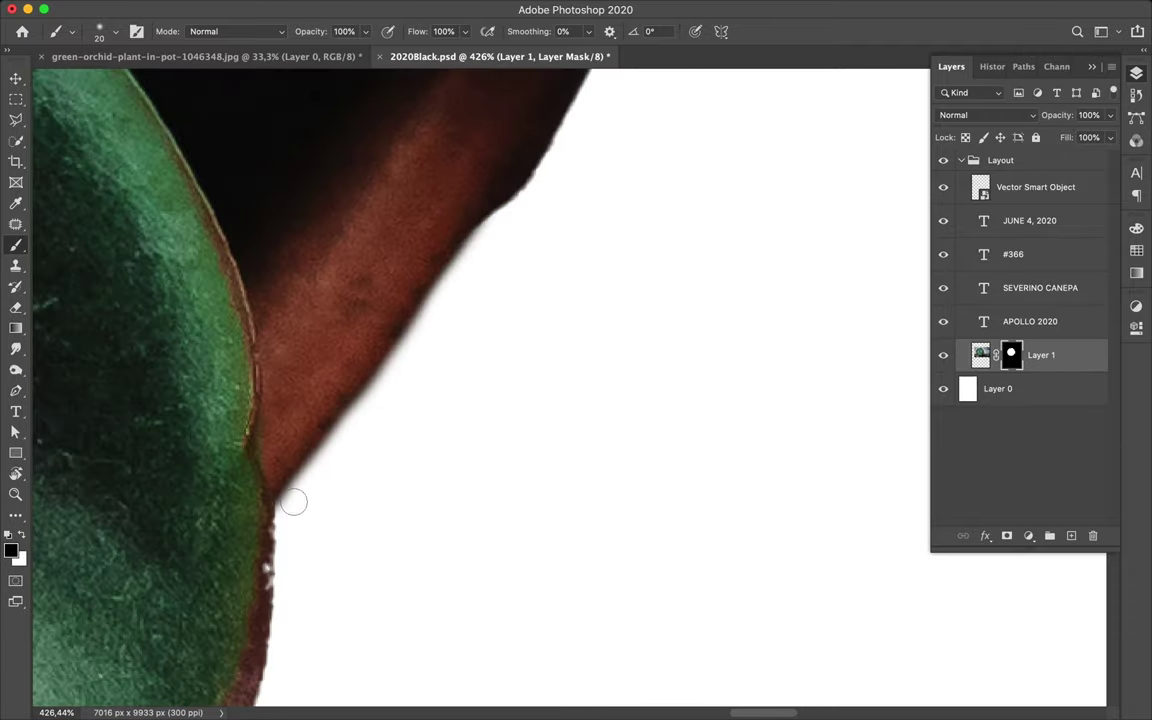
{"action": "scroll", "coordinate": [293, 501], "scroll_direction": "up", "scroll_amount": 5}
{"action": "left_click_drag", "start_coordinate": [455, 210], "coordinate": [420, 378]}
{"action": "left_click_drag", "start_coordinate": [330, 440], "coordinate": [527, 239]}
{"action": "scroll", "coordinate": [498, 242], "scroll_direction": "up", "scroll_amount": 5}
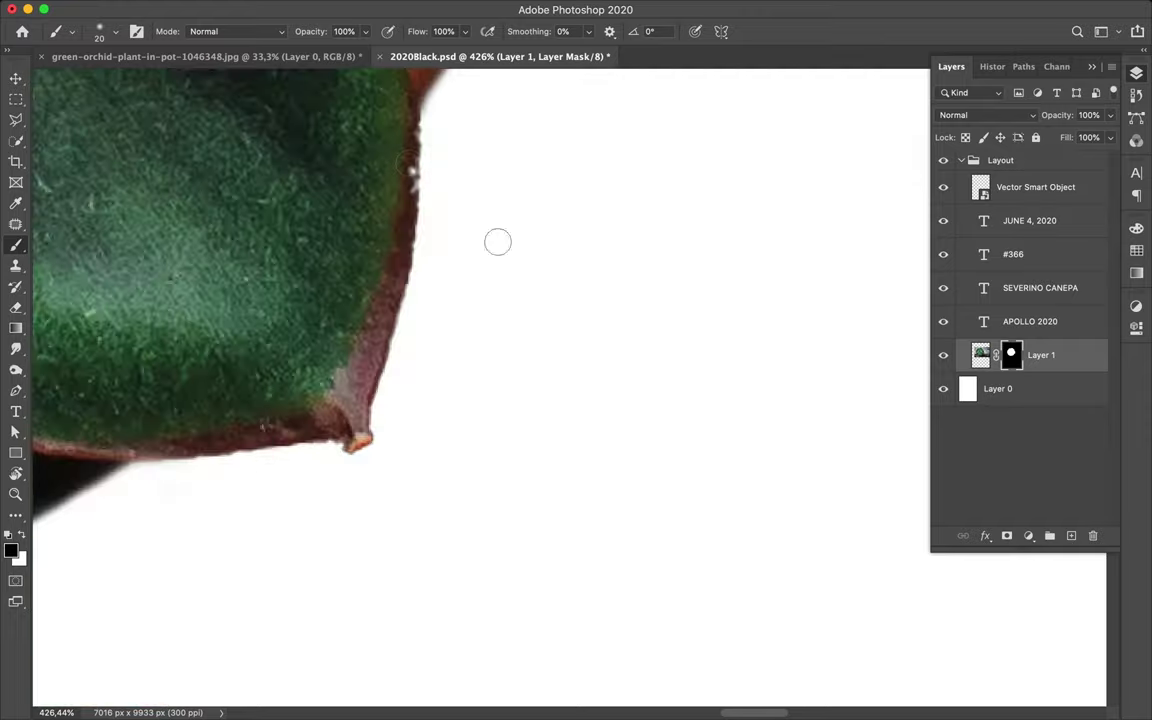
{"action": "scroll", "coordinate": [440, 230], "scroll_direction": "down", "scroll_amount": 5}
{"action": "scroll", "coordinate": [447, 249], "scroll_direction": "down", "scroll_amount": 5}
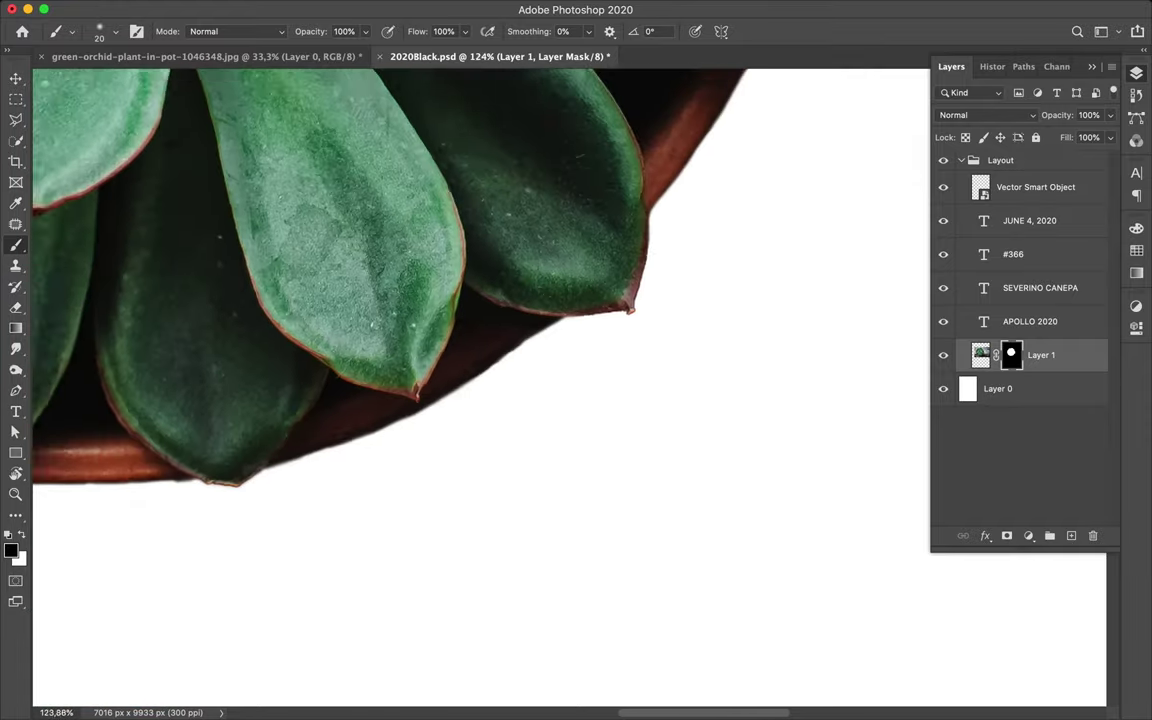
{"action": "scroll", "coordinate": [105, 545], "scroll_direction": "up", "scroll_amount": 5}
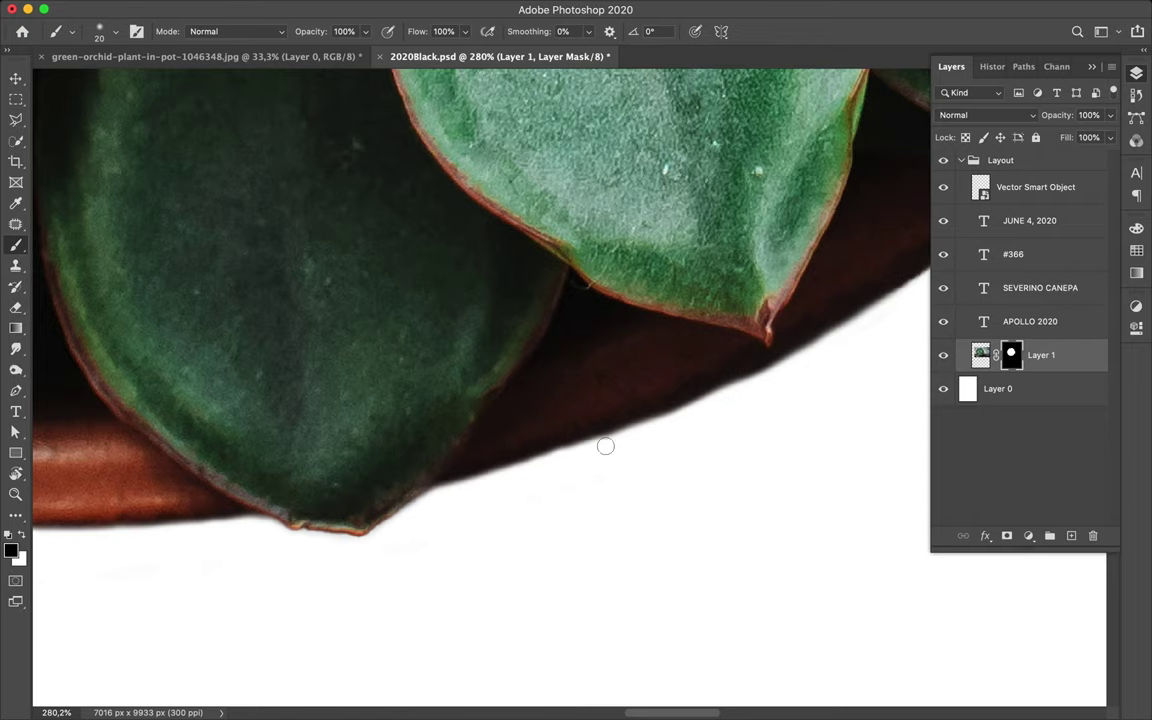
{"action": "scroll", "coordinate": [850, 357], "scroll_direction": "right", "scroll_amount": 5}
{"action": "scroll", "coordinate": [757, 329], "scroll_direction": "up", "scroll_amount": 2}
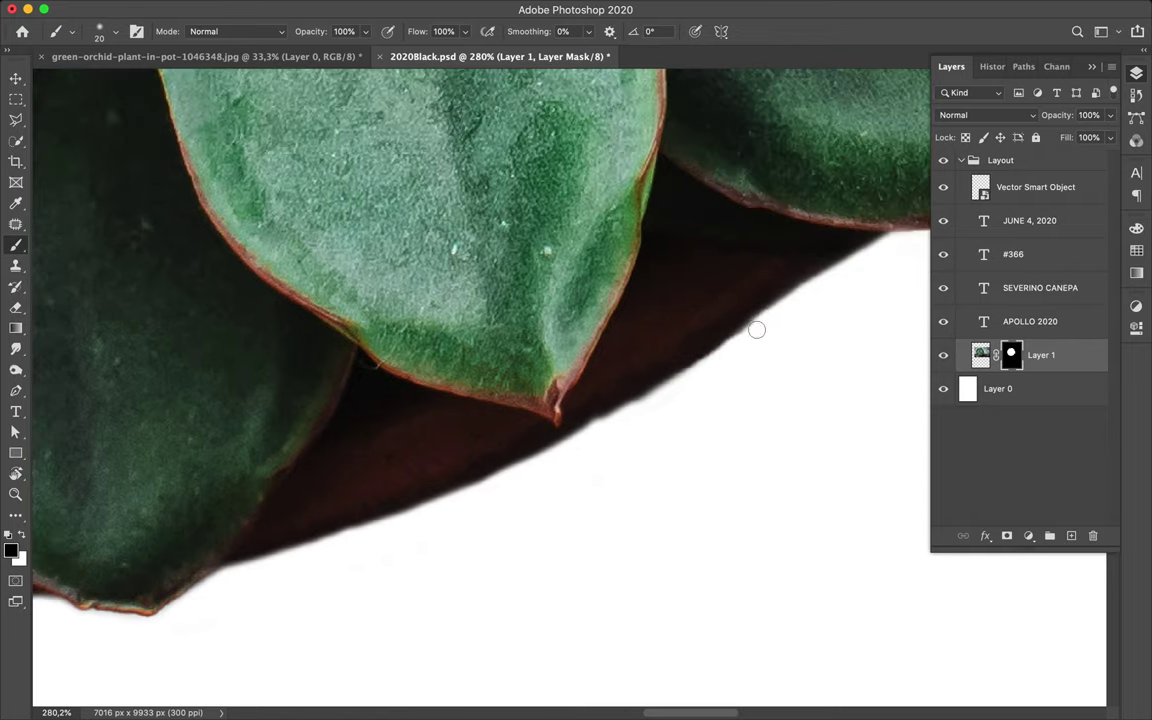
{"action": "scroll", "coordinate": [773, 347], "scroll_direction": "down", "scroll_amount": 5}
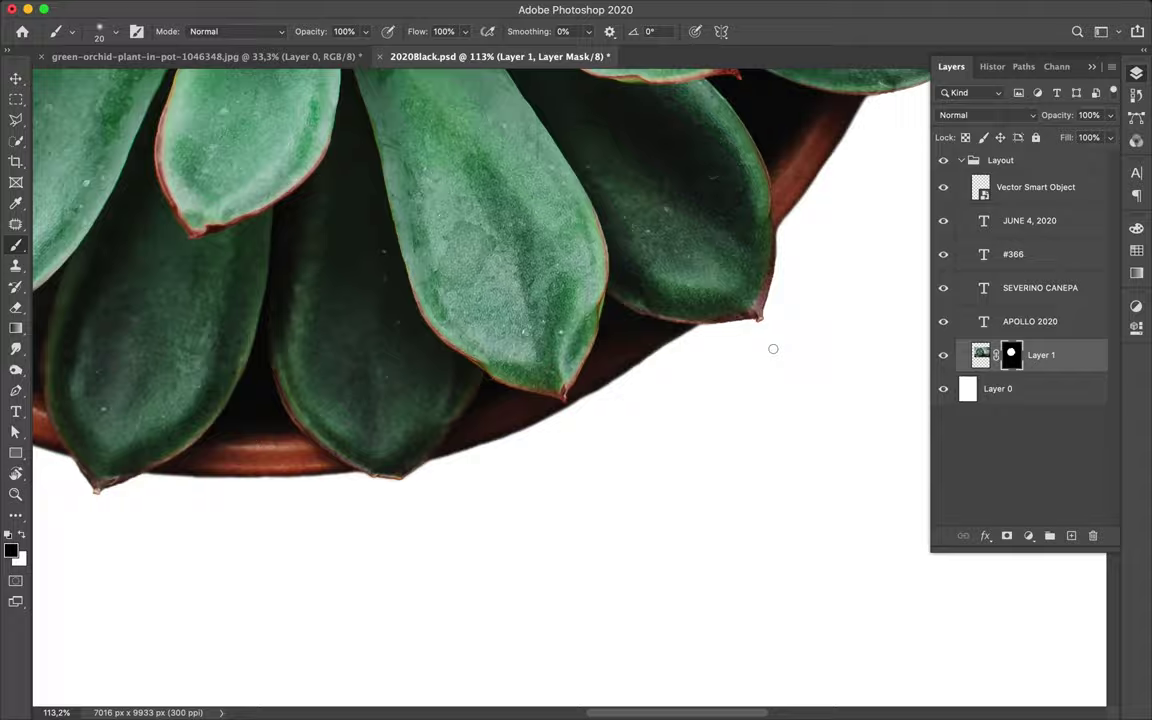
{"action": "scroll", "coordinate": [773, 347], "scroll_direction": "down", "scroll_amount": 5}
Step: Copy the cut-out plant to its own layer, then duplicate the photo without its mask
{"action": "key", "text": "v"}
{"action": "left_click", "coordinate": [1011, 355], "text": "ctrl"}
{"action": "key", "text": "ctrl+j"}
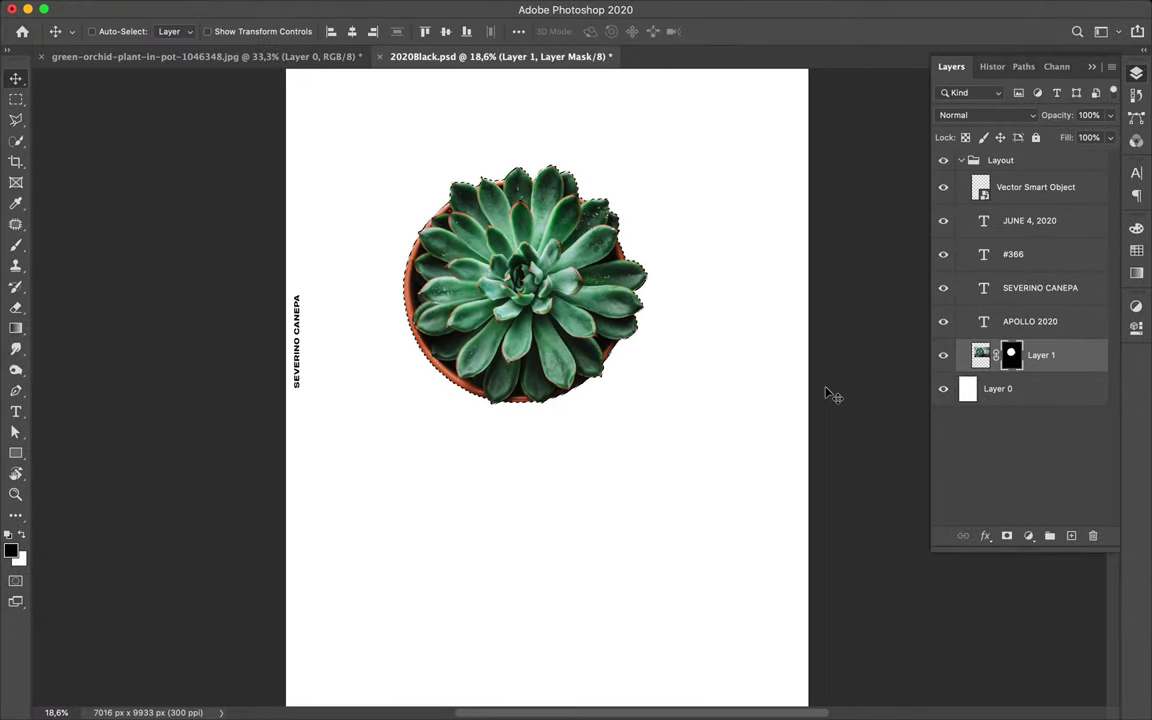
{"action": "key", "text": "ctrl+j"}
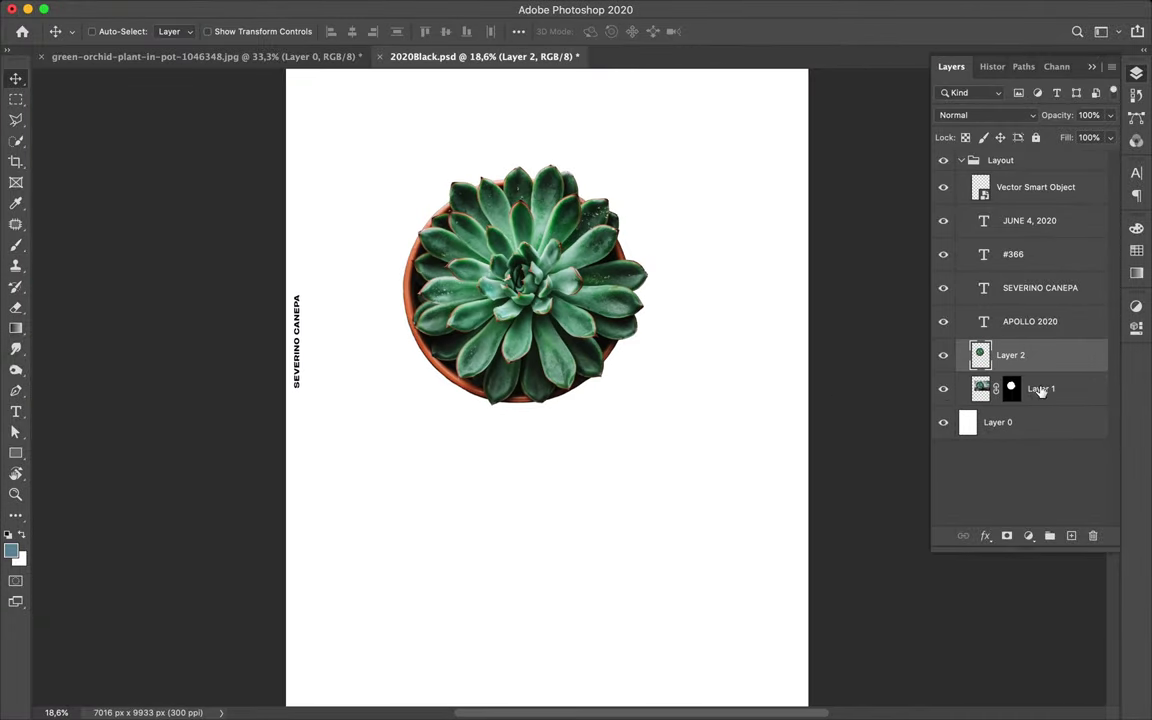
{"action": "left_click_drag", "start_coordinate": [1041, 392], "coordinate": [1041, 425]}
{"action": "left_click_drag", "start_coordinate": [1011, 388], "coordinate": [1093, 536]}
{"action": "left_click", "coordinate": [525, 250]}
{"action": "left_click_drag", "start_coordinate": [533, 270], "coordinate": [533, 527]}
{"action": "scroll", "coordinate": [533, 527], "scroll_direction": "down", "scroll_amount": 3}
Step: Hide the Layer 1 copy, reposition the cut-out plant, and sample a colour from the wood
{"action": "left_click", "coordinate": [943, 422]}
{"action": "left_click", "coordinate": [1010, 355]}
{"action": "left_click_drag", "start_coordinate": [535, 203], "coordinate": [535, 452]}
{"action": "scroll", "coordinate": [615, 425], "scroll_direction": "up", "scroll_amount": 3}
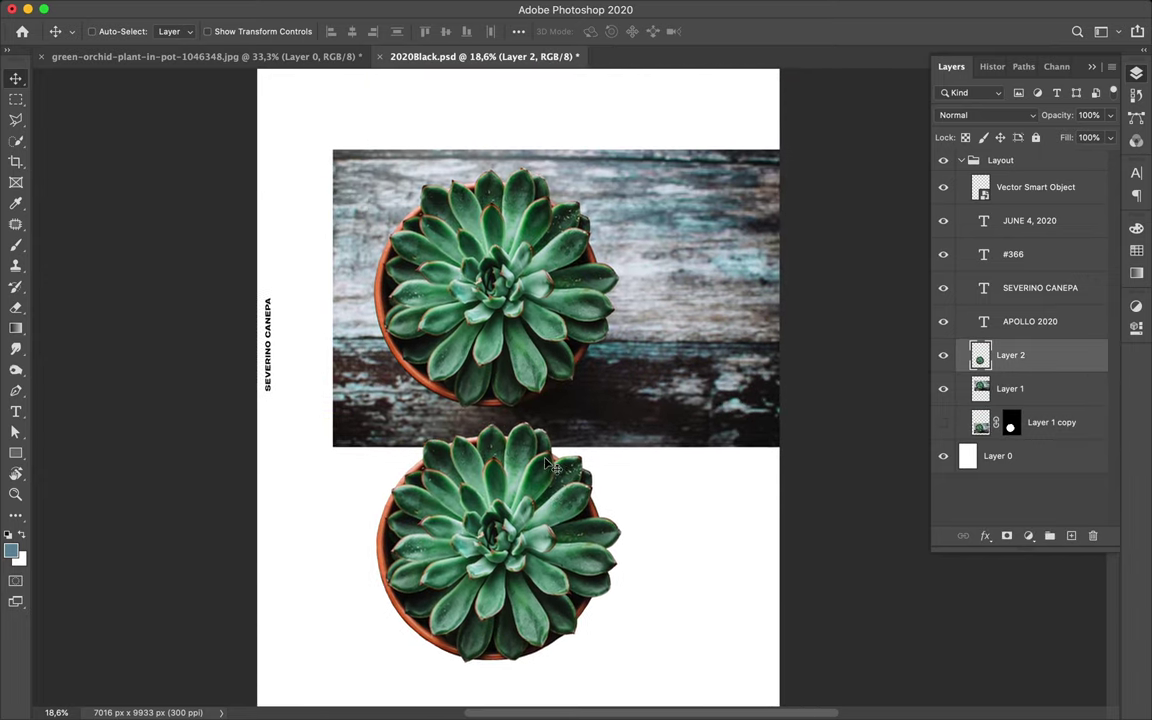
{"action": "key", "text": "i"}
{"action": "left_click", "coordinate": [668, 291]}
{"action": "scroll", "coordinate": [668, 291], "scroll_direction": "down", "scroll_amount": 2}
{"action": "left_click", "coordinate": [1136, 250]}
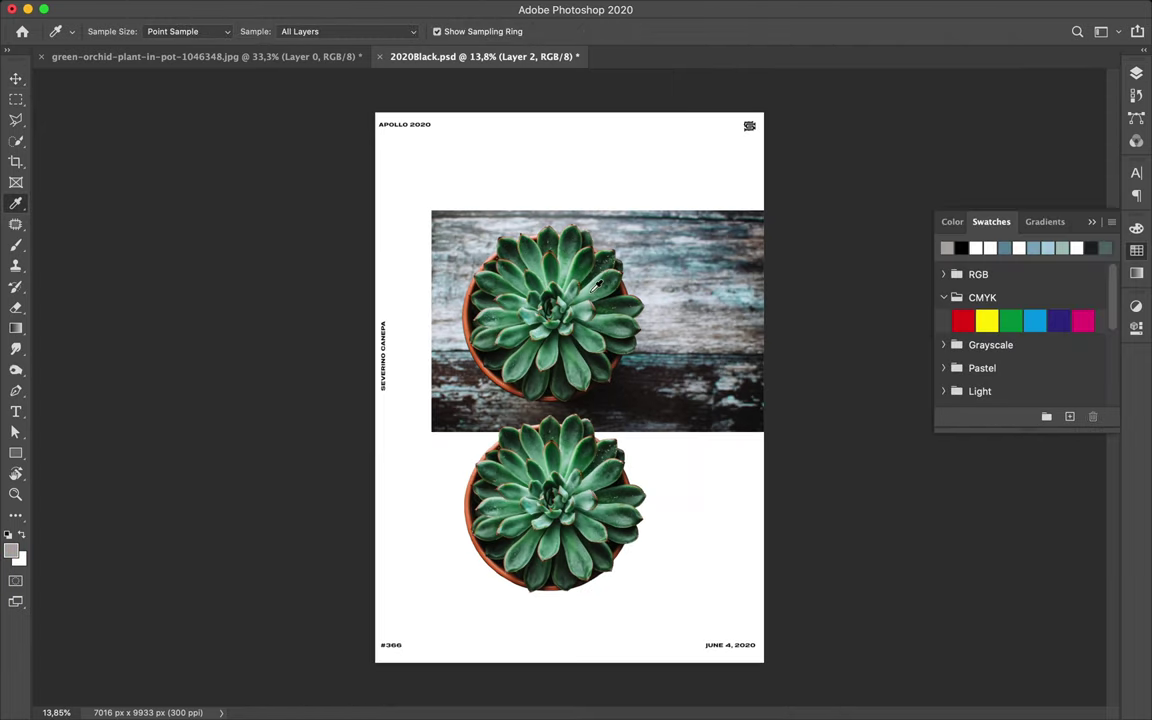
Step: Draw a grey rectangle over the whole poster, save, and place the succulent copy at the top
{"action": "key", "text": "u"}
{"action": "left_click", "coordinate": [1000, 456]}
{"action": "left_click_drag", "start_coordinate": [373, 111], "coordinate": [767, 668]}
{"action": "key", "text": "v"}
{"action": "key", "text": "ctrl+s"}
{"action": "left_click", "coordinate": [836, 13]}
{"action": "left_click_drag", "start_coordinate": [580, 547], "coordinate": [580, 170]}
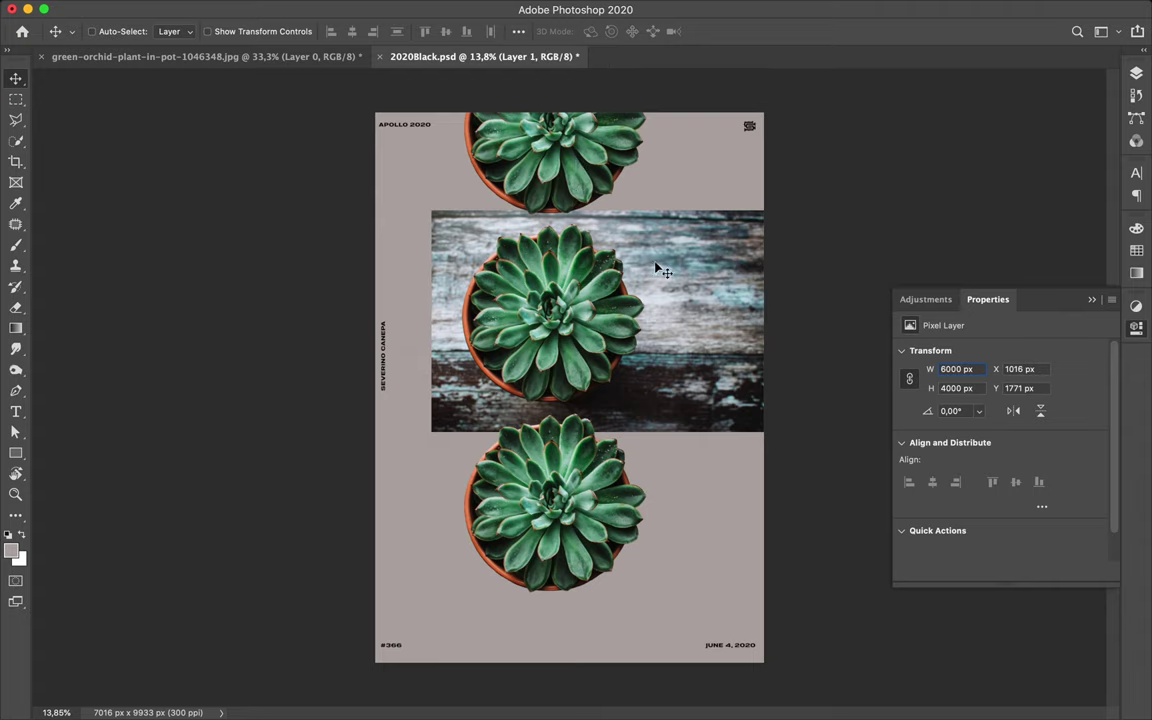
Step: Fill the background rectangle with a lighter blue-grey sampled from the wooden board
{"action": "left_click", "coordinate": [652, 512]}
{"action": "key", "text": "i"}
{"action": "left_click", "coordinate": [463, 305]}
{"action": "key", "text": "a"}
{"action": "left_click", "coordinate": [238, 31]}
{"action": "left_click", "coordinate": [139, 117]}
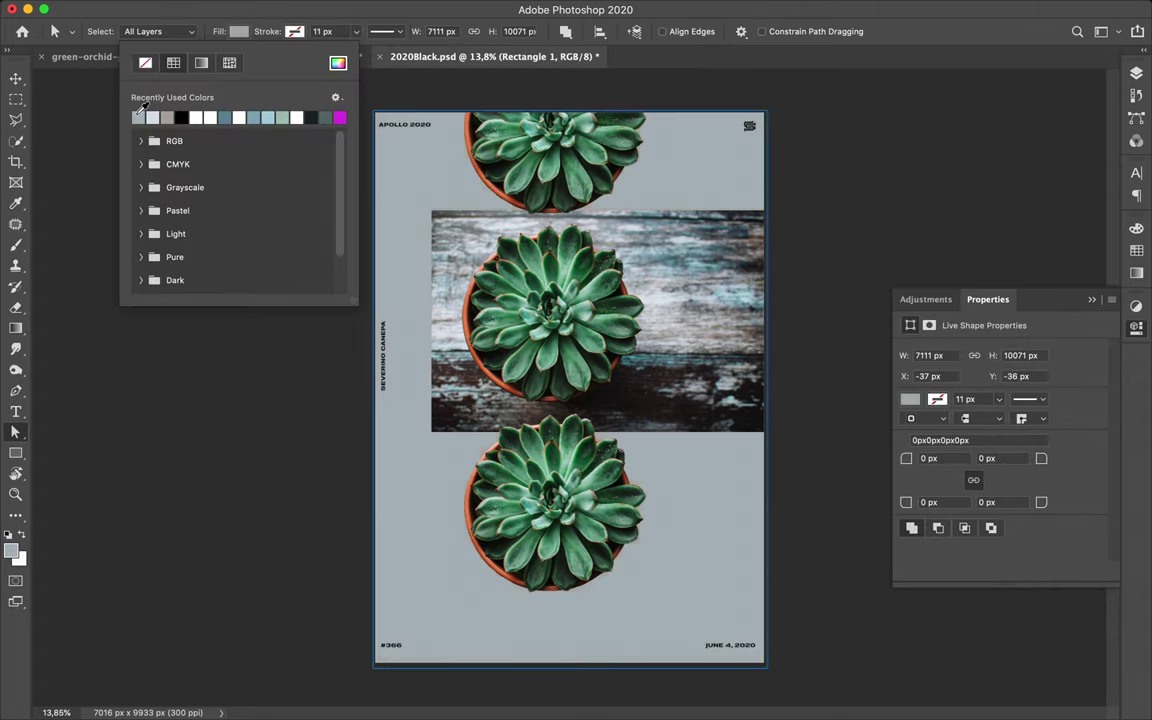
{"action": "key", "text": "v"}
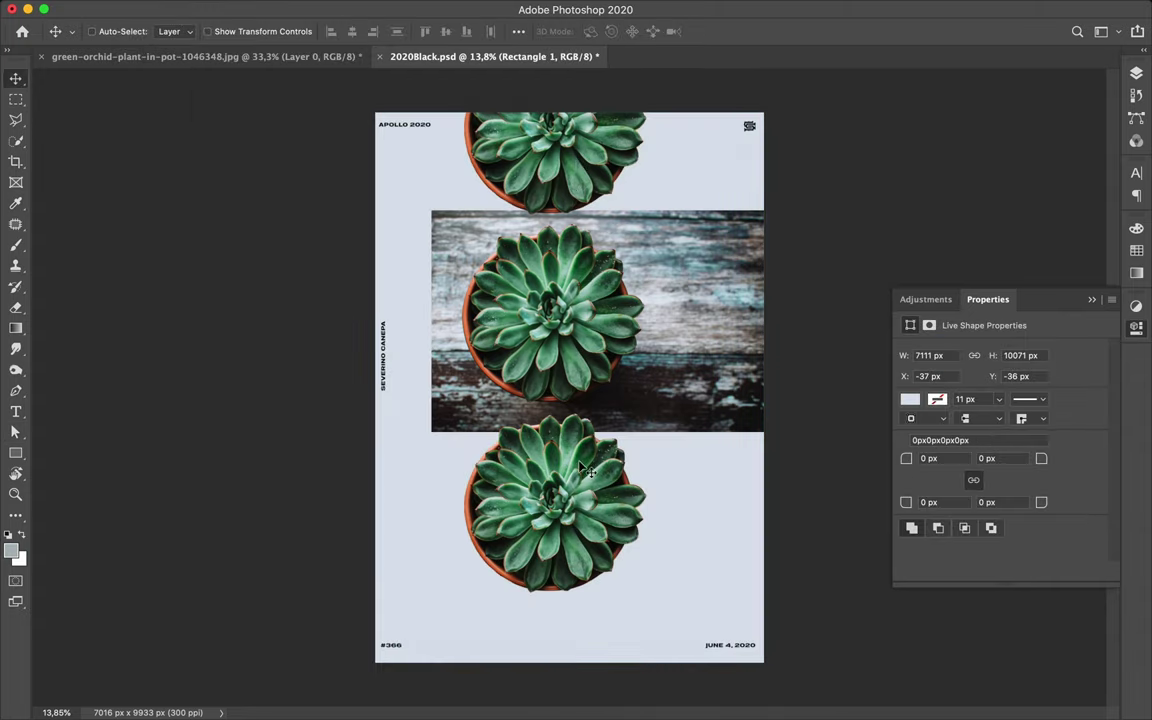
Step: Sample a text colour from the image and show the Layers panel
{"action": "scroll", "coordinate": [583, 467], "scroll_direction": "up", "scroll_amount": 3}
{"action": "scroll", "coordinate": [583, 467], "scroll_direction": "down", "scroll_amount": 3}
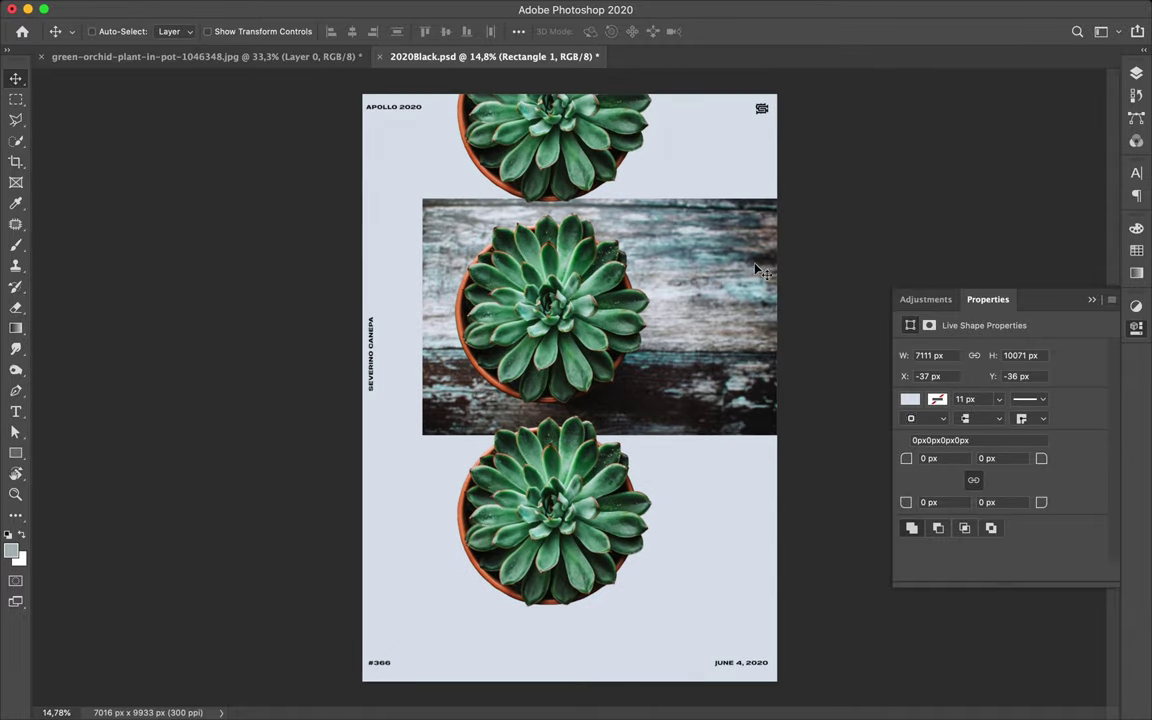
{"action": "key", "text": "i"}
{"action": "left_click", "coordinate": [697, 281]}
{"action": "key", "text": "F7"}
Step: Set the text colour to grey and add a new empty Layer 3
{"action": "left_click_drag", "start_coordinate": [990, 490], "coordinate": [969, 478]}
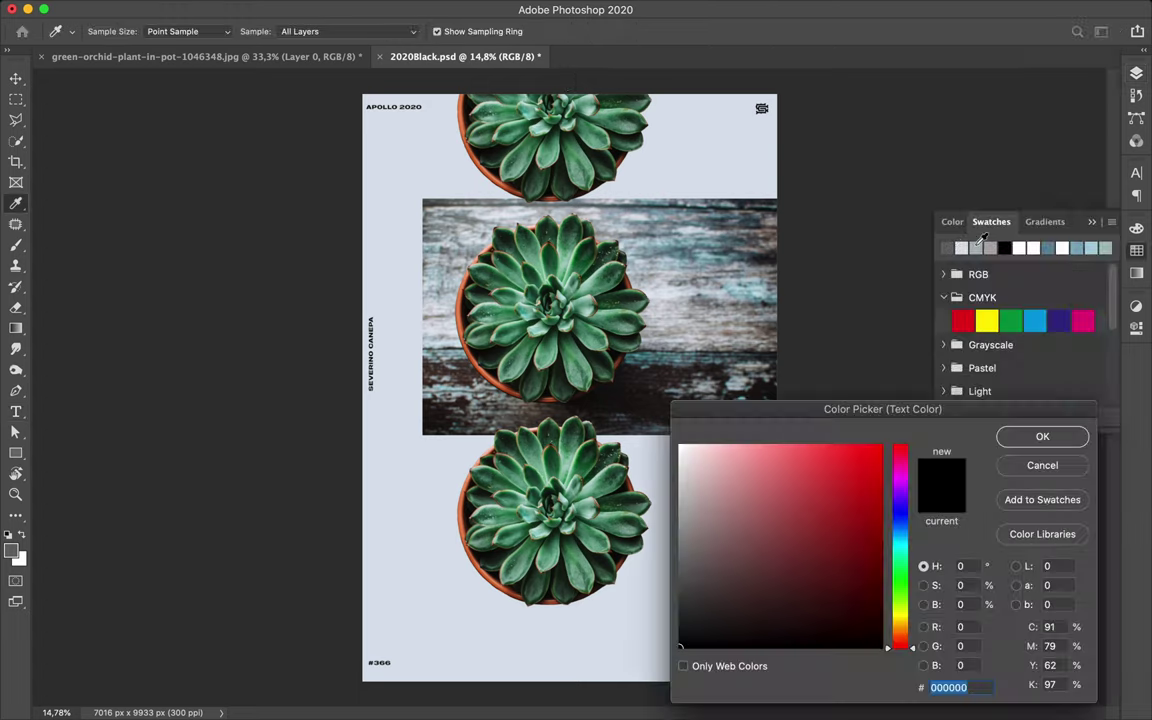
{"action": "left_click", "coordinate": [1137, 76]}
{"action": "key", "text": "b"}
{"action": "key", "text": "ctrl+shift+alt+n"}
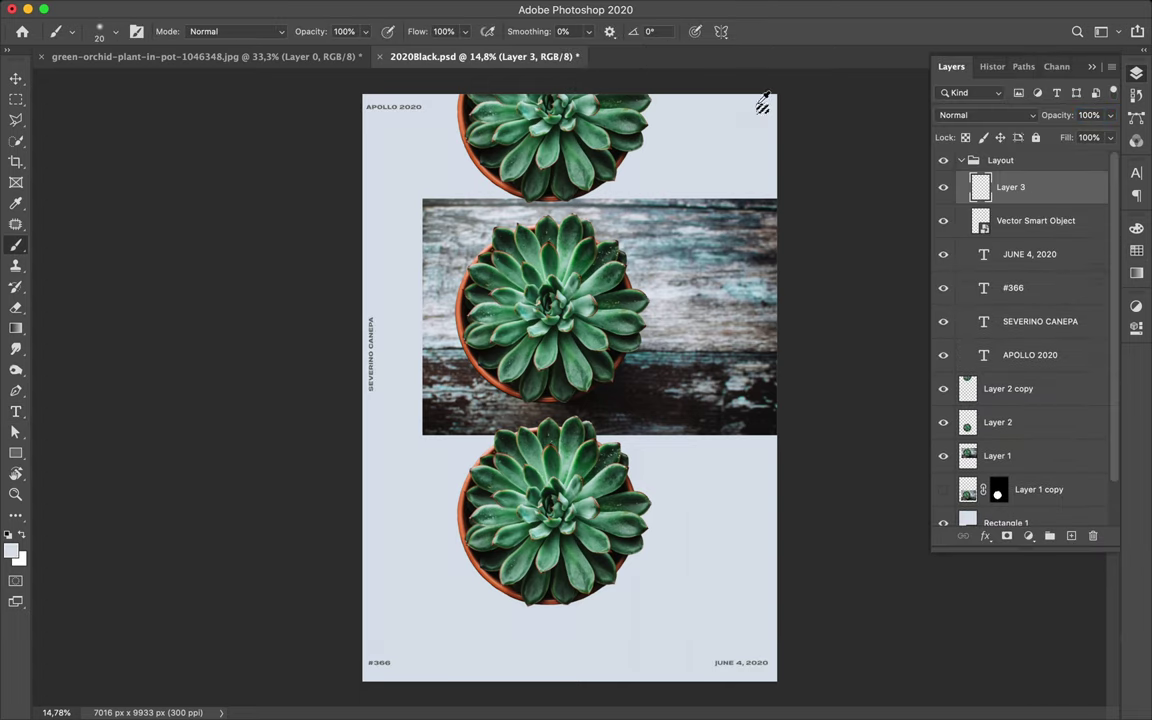
Step: Open and dismiss the Brush preset options without changing them
{"action": "right_click", "coordinate": [760, 105]}
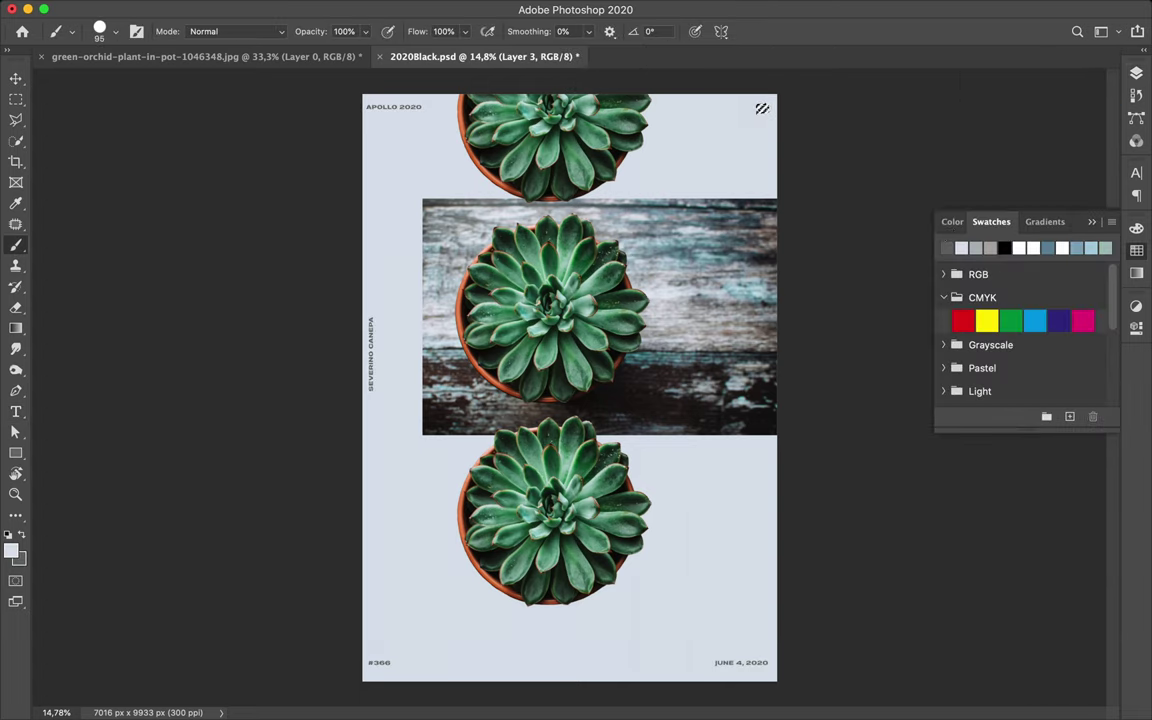
{"action": "key", "text": "v"}
{"action": "key", "text": "m"}
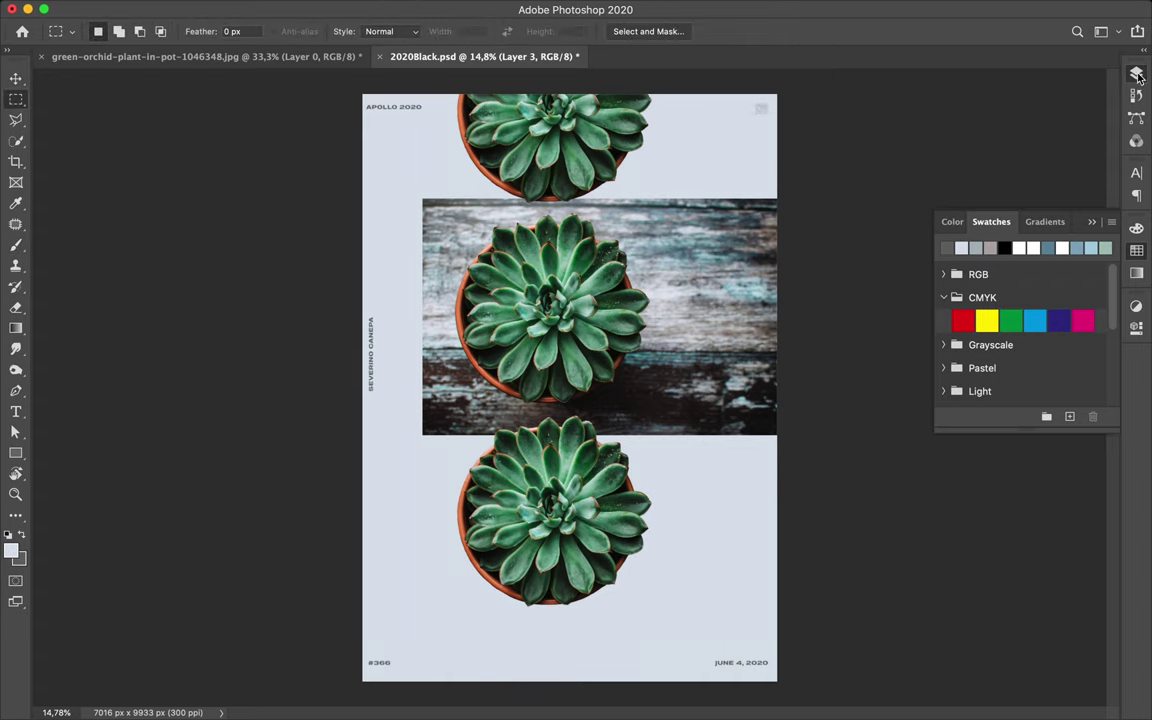
{"action": "left_click", "coordinate": [1137, 76]}
{"action": "key", "text": "b"}
{"action": "right_click", "coordinate": [762, 108]}
{"action": "key", "text": "Escape"}
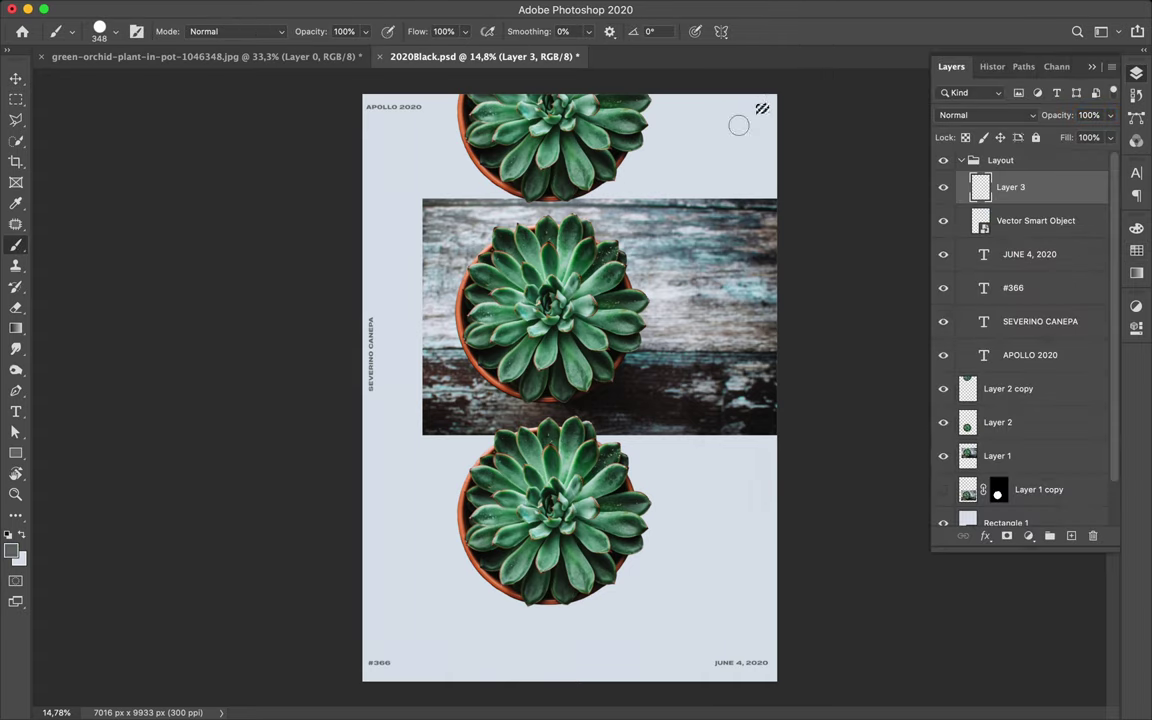
Step: Delete the Vector Smart Object layer
{"action": "key", "text": "v"}
{"action": "left_click", "coordinate": [740, 118]}
{"action": "key", "text": "Delete"}
{"action": "scroll", "coordinate": [564, 268], "scroll_direction": "up", "scroll_amount": 3}
{"action": "scroll", "coordinate": [564, 268], "scroll_direction": "up", "scroll_amount": 2}
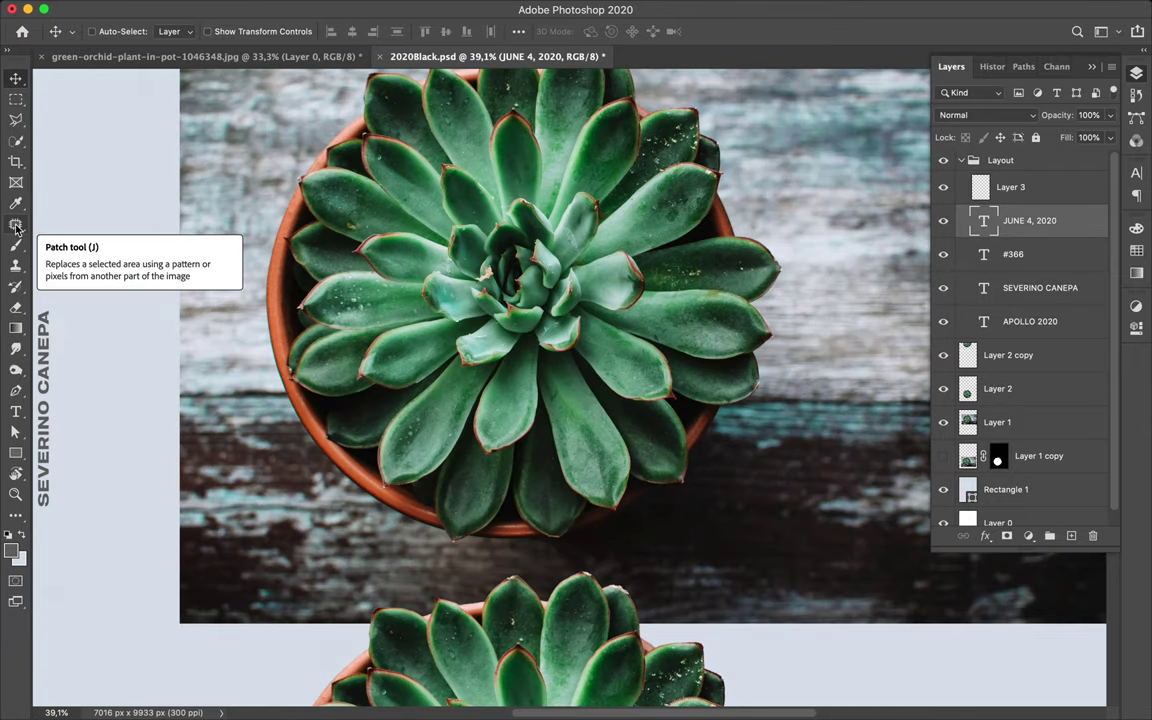
Step: Draw a circle with the Ellipse tool over the middle succulent
{"action": "left_click", "coordinate": [16, 452]}
{"action": "right_click", "coordinate": [16, 452]}
{"action": "left_click", "coordinate": [70, 430]}
{"action": "mouse_move", "coordinate": [420, 185]}
{"action": "left_mouse_down"}
{"action": "mouse_move", "coordinate": [705, 378]}
{"action": "mouse_move", "coordinate": [652, 415]}
{"action": "left_mouse_up"}
Step: Give the circle no fill and a 71 px stroke
{"action": "key", "text": "a"}
{"action": "left_click", "coordinate": [238, 31]}
{"action": "left_click", "coordinate": [141, 59]}
{"action": "left_click", "coordinate": [294, 31]}
{"action": "left_click", "coordinate": [330, 31]}
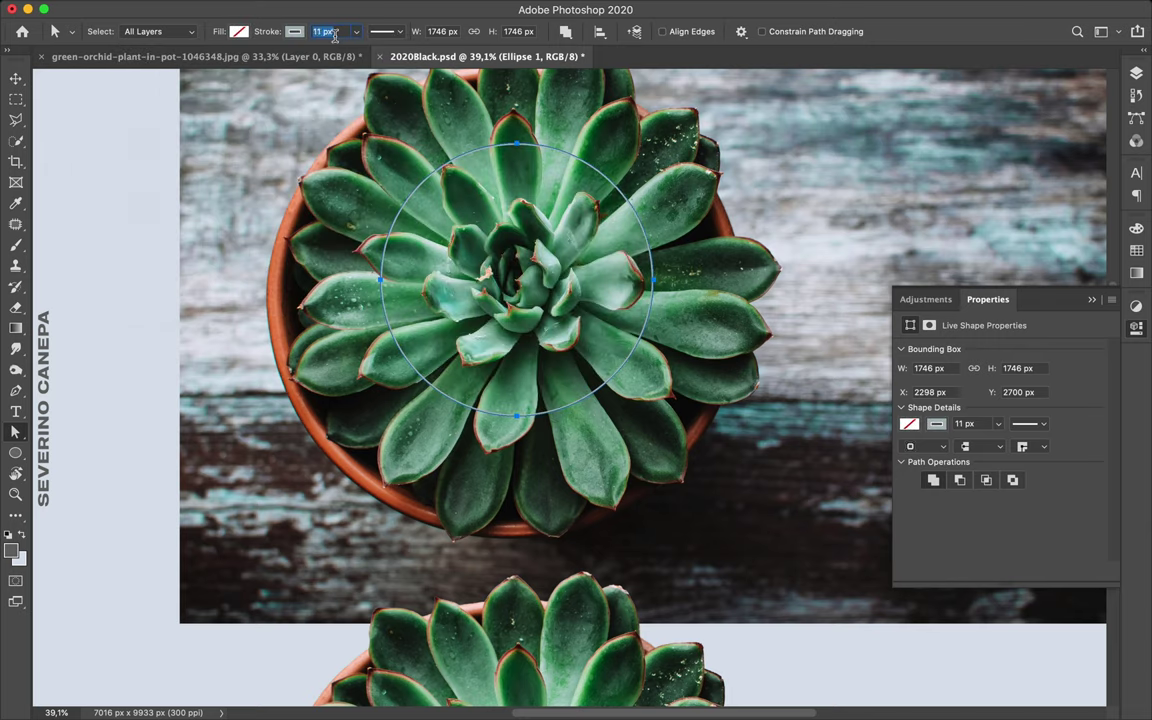
{"action": "type", "text": "51"}
{"action": "key", "text": "Return"}
{"action": "left_click_drag", "start_coordinate": [335, 35], "coordinate": [352, 35]}
Step: Enlarge the ring with Free Transform around the succulent's centre
{"action": "key", "text": "ctrl+t"}
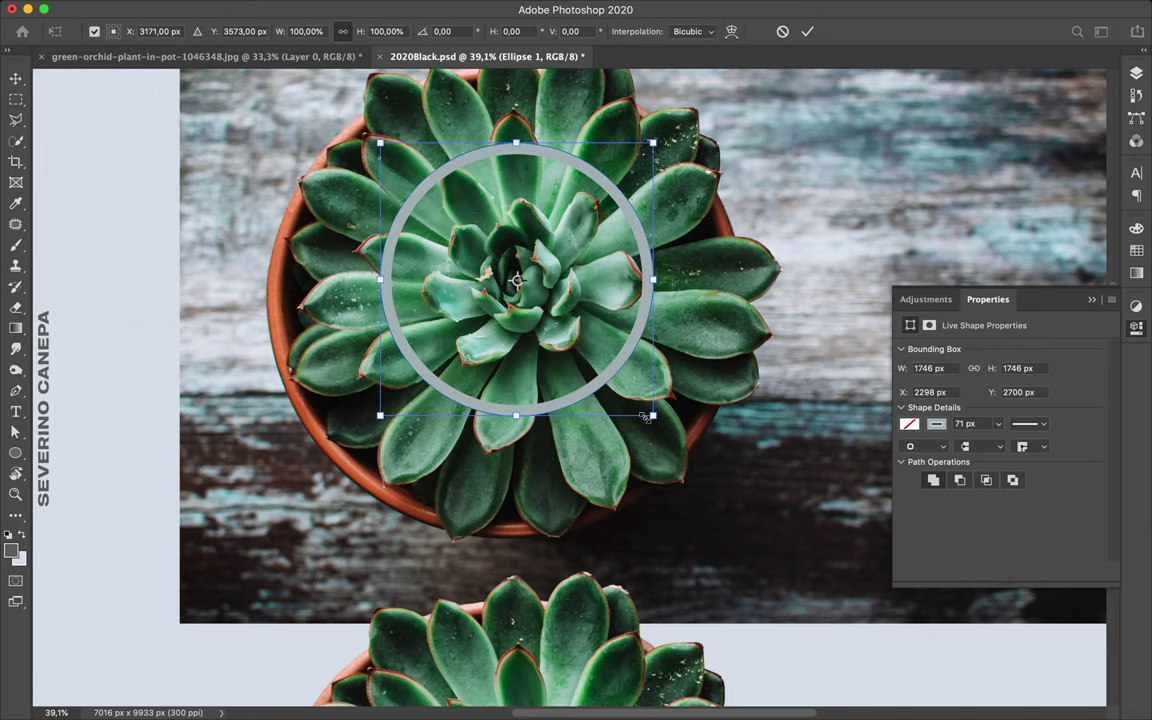
{"action": "left_click_drag", "start_coordinate": [651, 413], "coordinate": [663, 430]}
{"action": "key", "text": "Return"}
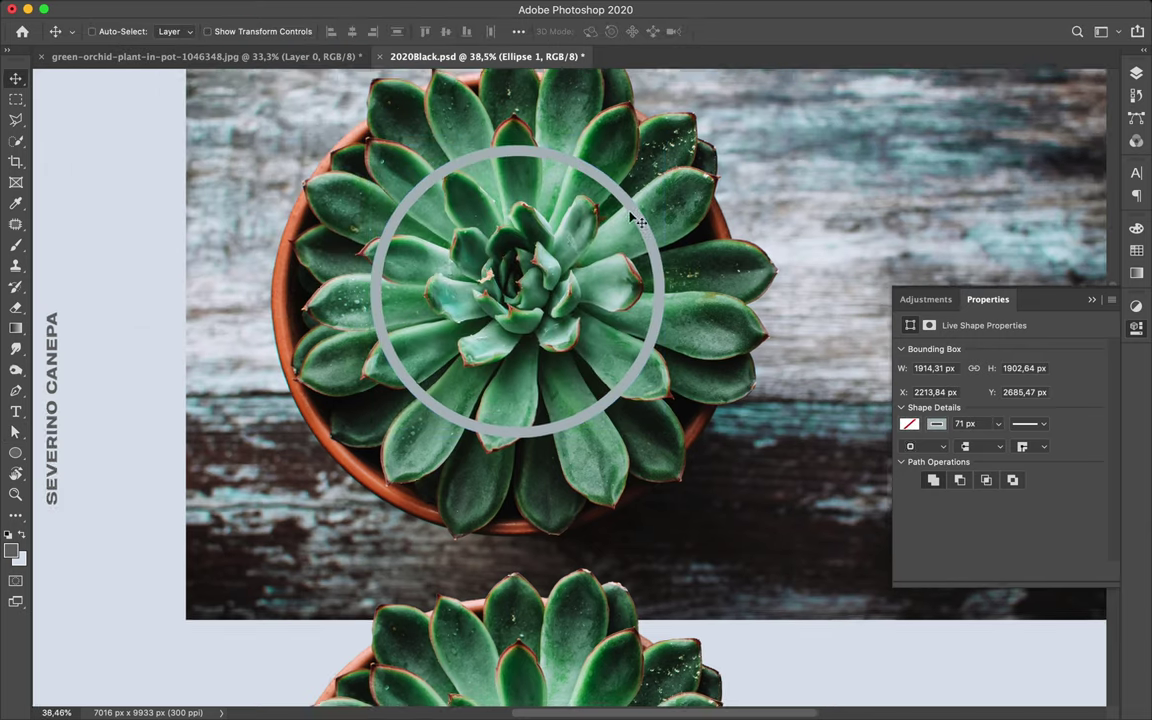
{"action": "scroll", "coordinate": [600, 350], "scroll_direction": "down", "scroll_amount": 2}
Step: Set the ring's stroke colour to blue-grey #91adb8 in the Color Picker
{"action": "left_click", "coordinate": [238, 31]}
{"action": "left_click", "coordinate": [393, 62]}
{"action": "left_click", "coordinate": [722, 499]}
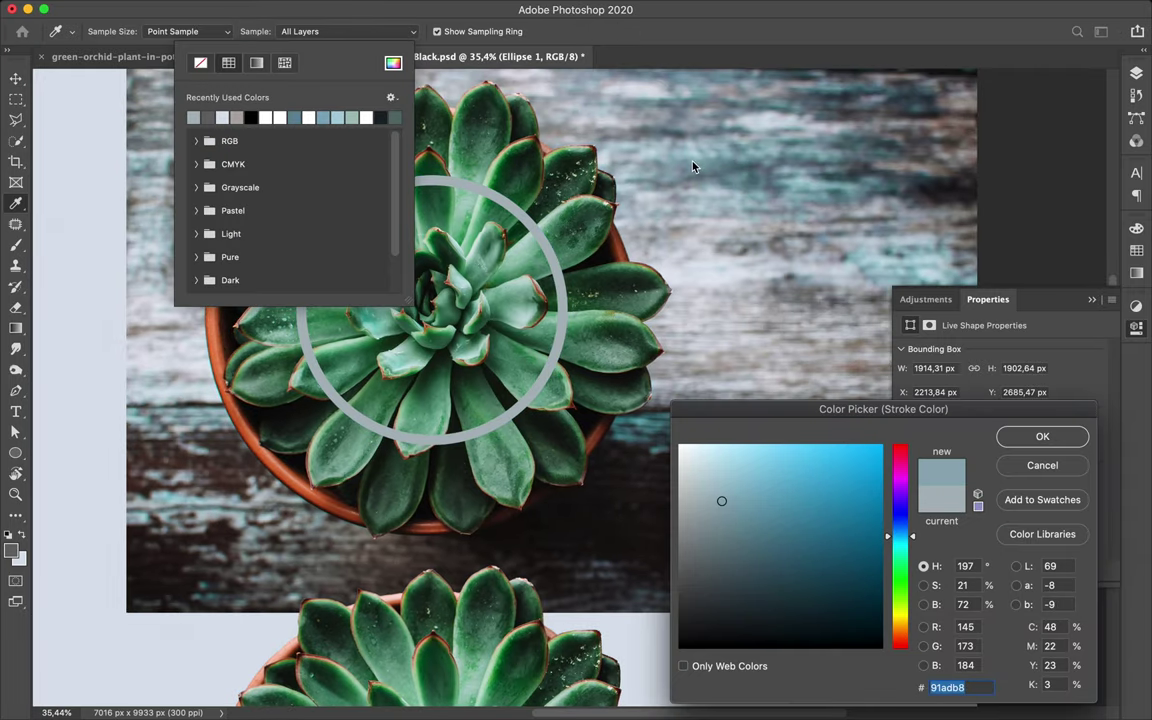
{"action": "left_click", "coordinate": [1041, 434]}
{"action": "key", "text": "Escape"}
Step: Show the Layers panel and bring up the Ellipse 1 layer's options
{"action": "key", "text": "v"}
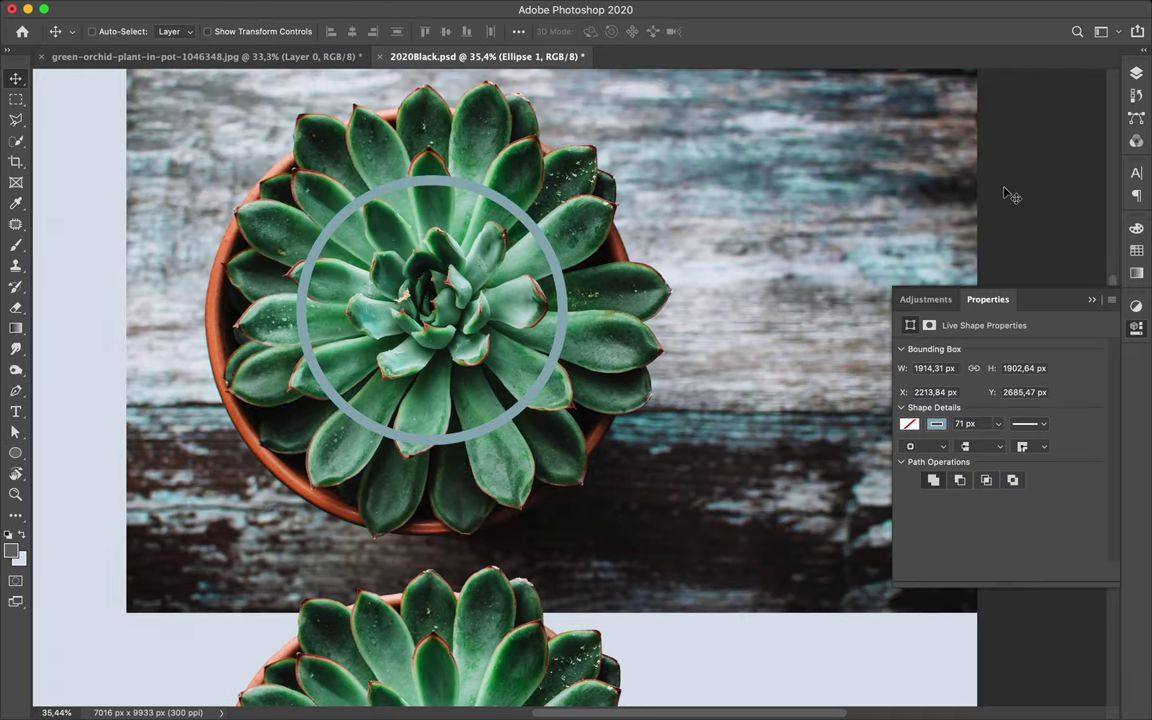
{"action": "key", "text": "F7"}
{"action": "right_click", "coordinate": [1065, 225]}
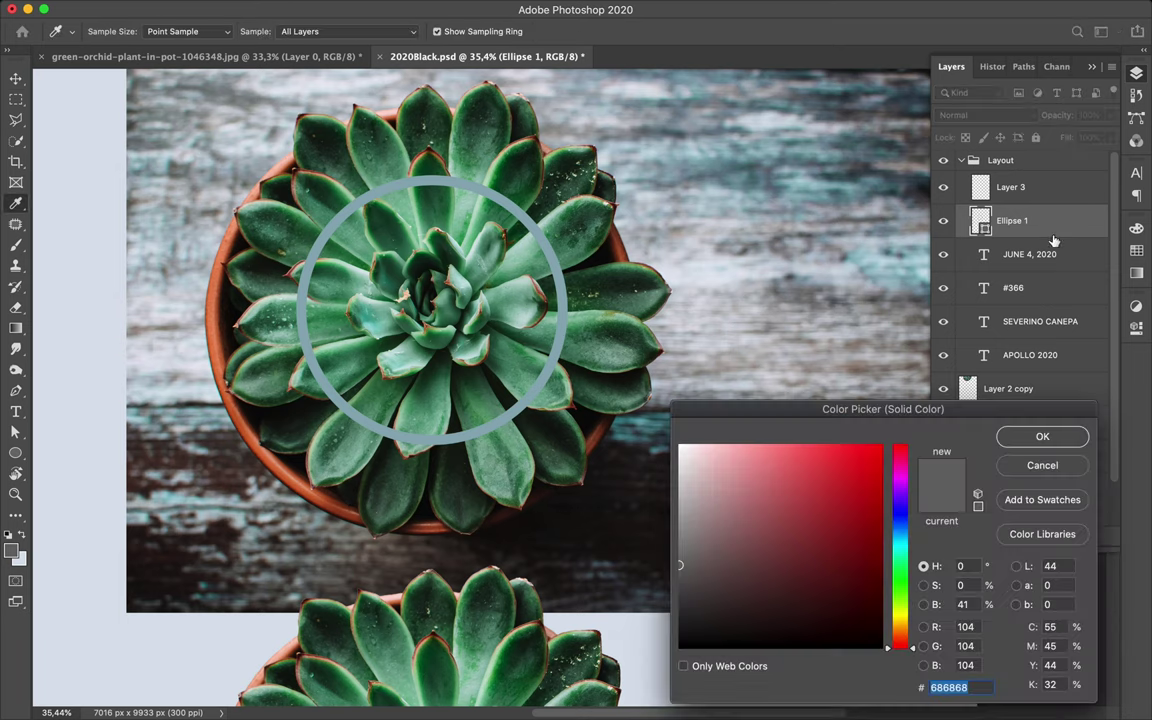
{"action": "key", "text": "Escape"}
{"action": "scroll", "coordinate": [1041, 226], "scroll_direction": "up", "scroll_amount": 5}
{"action": "right_click", "coordinate": [1041, 226]}
Step: Add a layer mask to Ellipse 1 and switch to the Brush tool
{"action": "key", "text": "Escape"}
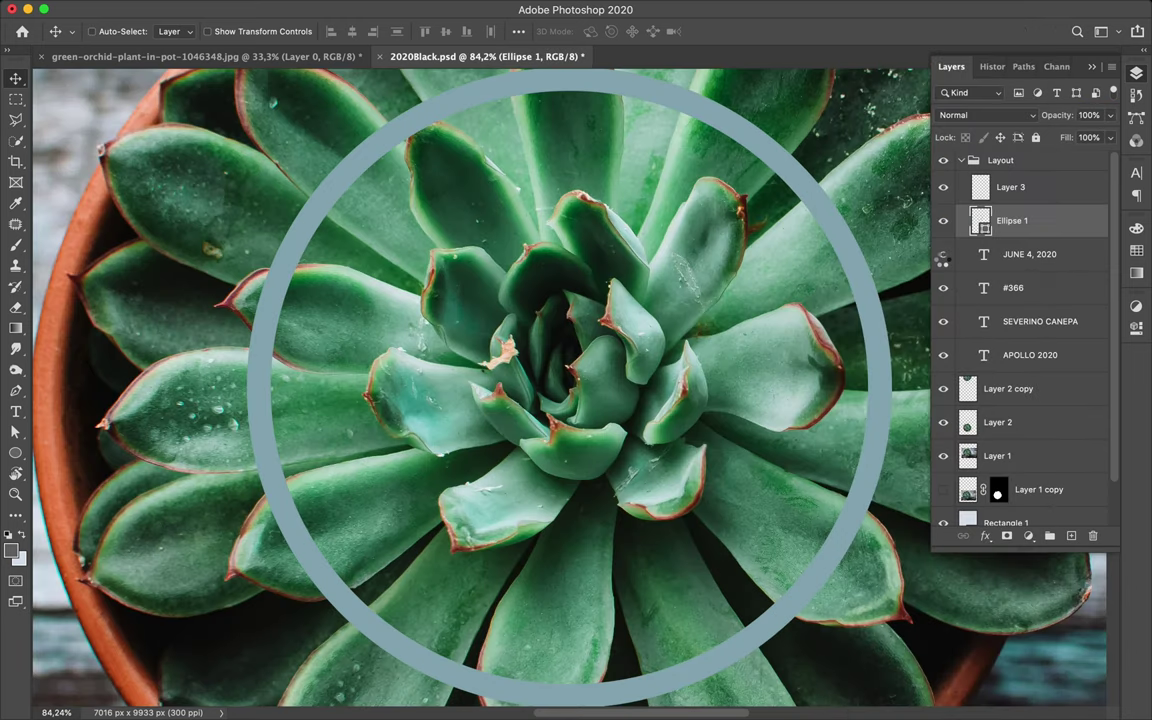
{"action": "scroll", "coordinate": [1006, 224], "scroll_direction": "down", "scroll_amount": 1}
{"action": "left_click", "coordinate": [1008, 540]}
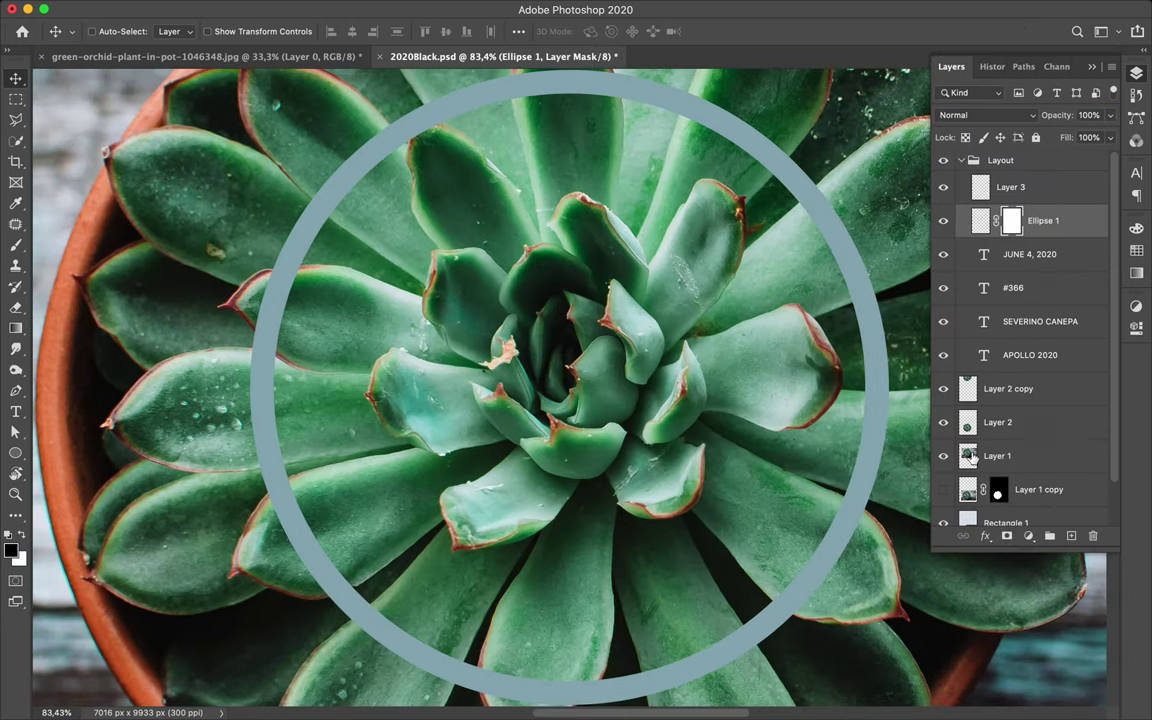
{"action": "scroll", "coordinate": [810, 190], "scroll_direction": "up", "scroll_amount": 2}
{"action": "key", "text": "b"}
{"action": "scroll", "coordinate": [560, 390], "scroll_direction": "up", "scroll_amount": 2}
Step: Check the brush presets and touch up a leftover green mark on the ring mask
{"action": "right_click", "coordinate": [220, 200]}
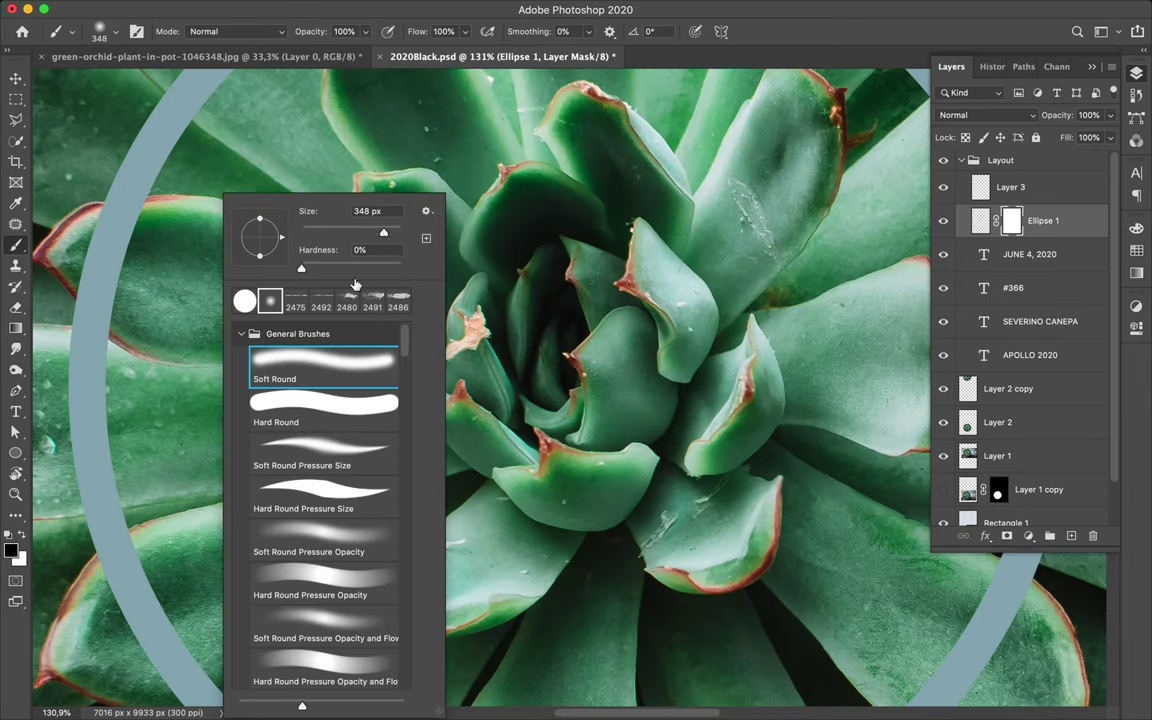
{"action": "key", "text": "Escape"}
{"action": "scroll", "coordinate": [250, 360], "scroll_direction": "up", "scroll_amount": 5}
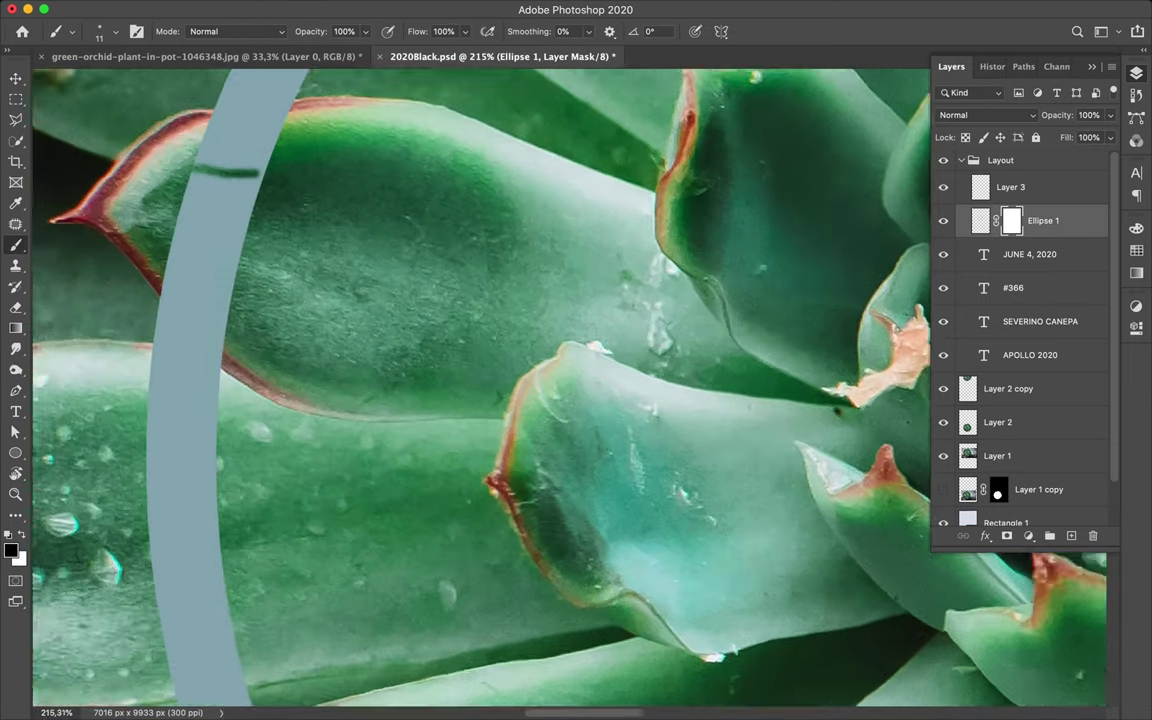
{"action": "scroll", "coordinate": [275, 244], "scroll_direction": "up", "scroll_amount": 7}
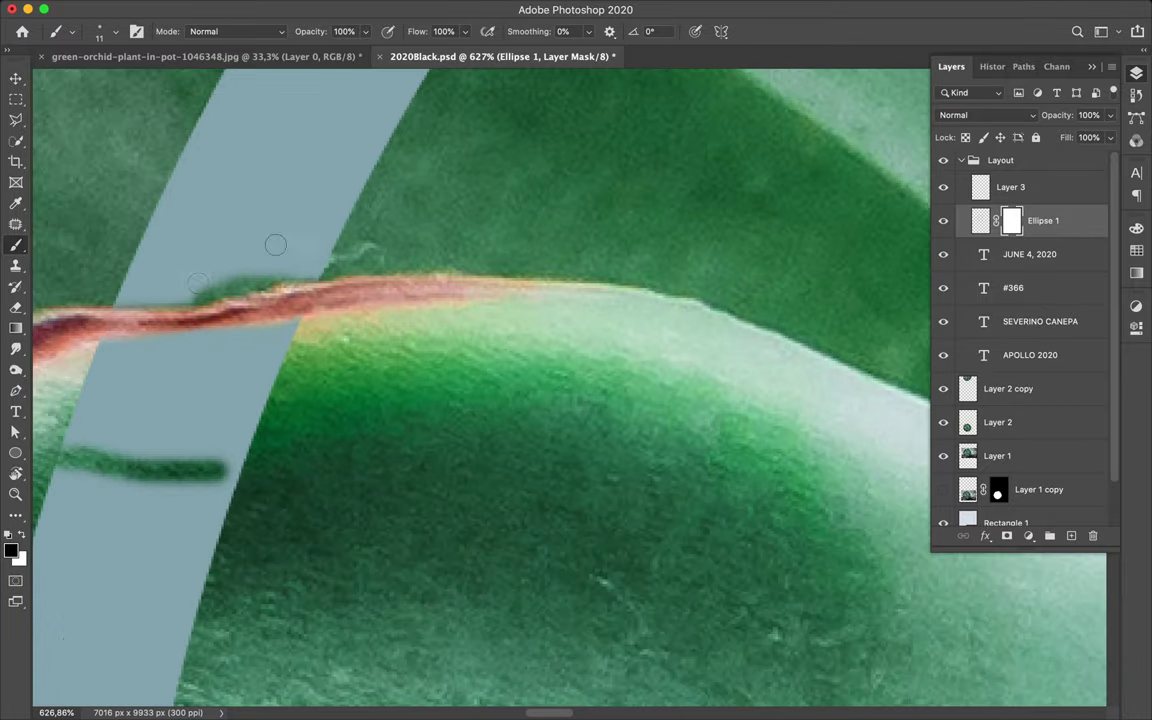
{"action": "left_click_drag", "start_coordinate": [190, 288], "coordinate": [310, 276]}
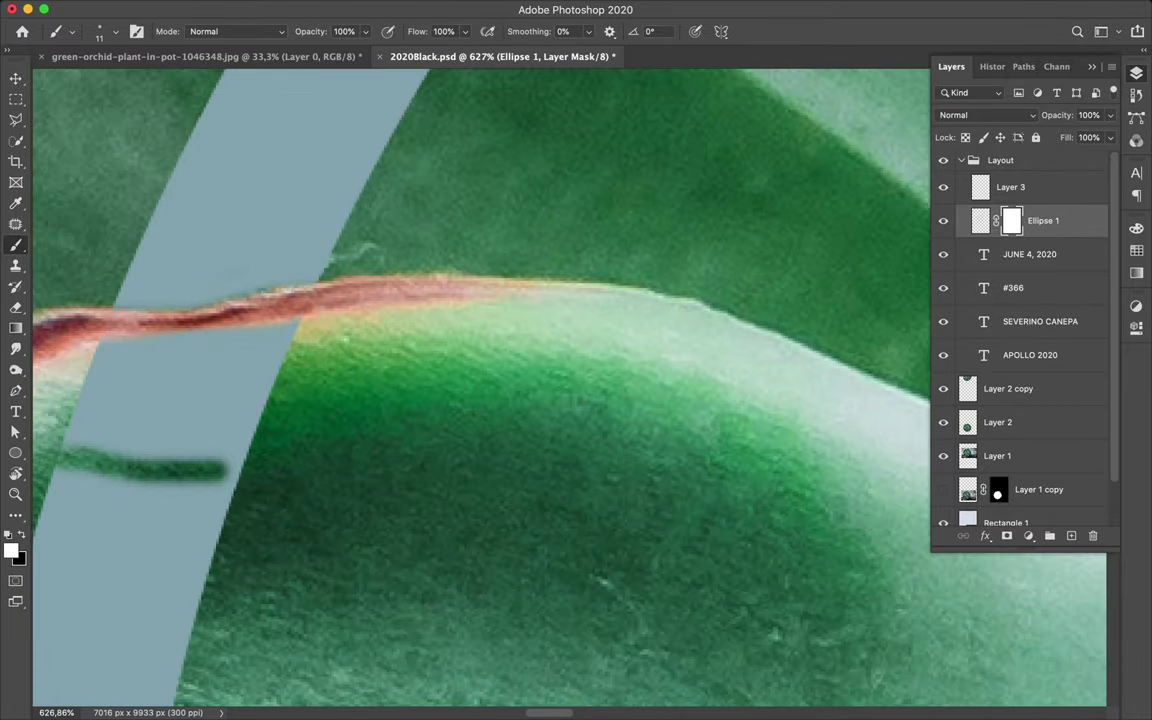
{"action": "scroll", "coordinate": [200, 251], "scroll_direction": "down", "scroll_amount": 5}
{"action": "left_click_drag", "start_coordinate": [175, 345], "coordinate": [290, 345]}
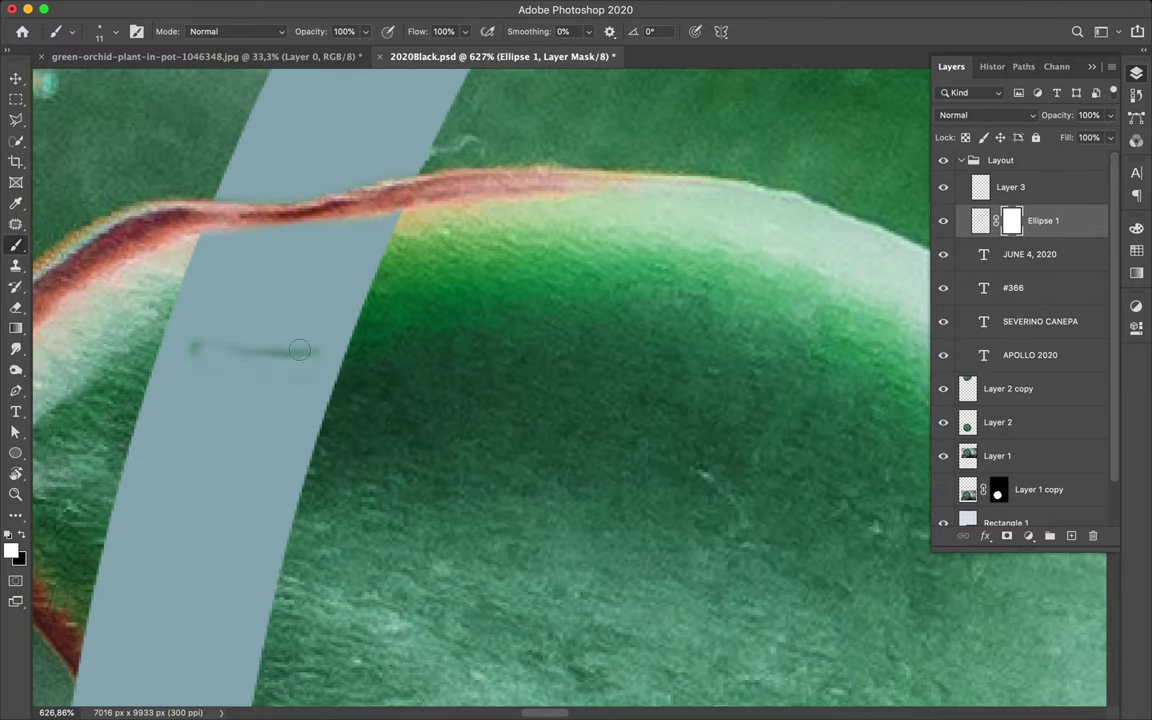
Step: Paint the leaf edge and red stem across the ring, undoing a stray smear
{"action": "scroll", "coordinate": [322, 358], "scroll_direction": "left", "scroll_amount": 5}
{"action": "scroll", "coordinate": [322, 358], "scroll_direction": "down", "scroll_amount": 2}
{"action": "left_click_drag", "start_coordinate": [218, 372], "coordinate": [376, 532]}
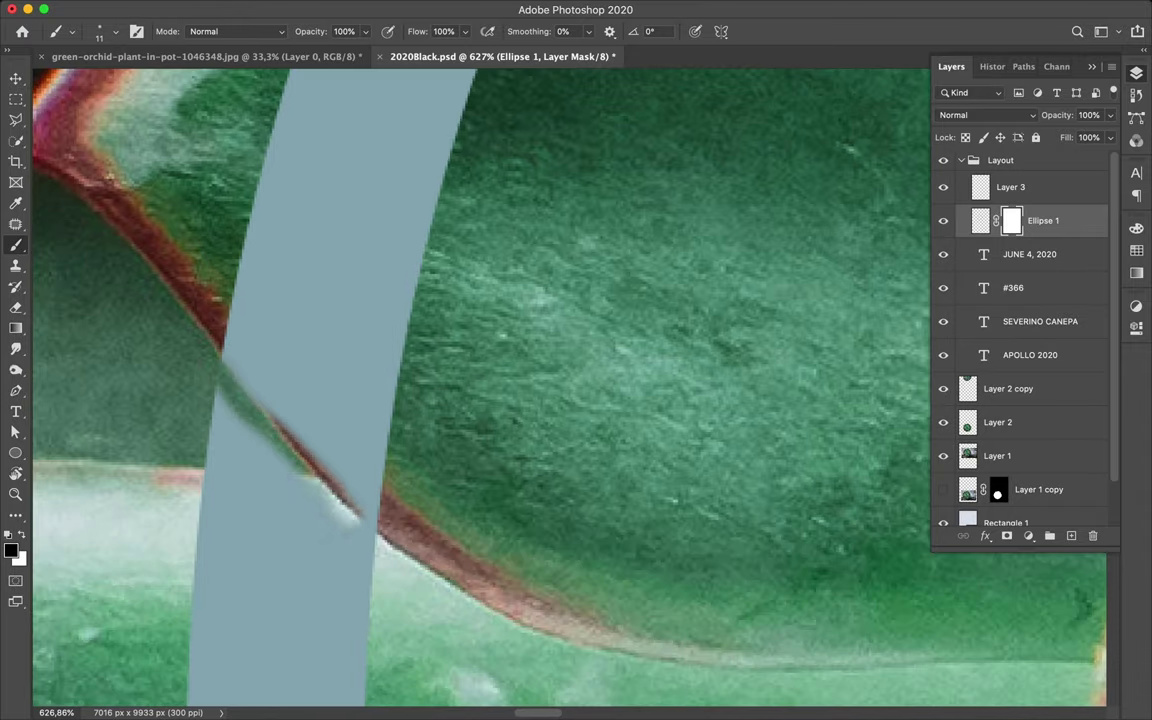
{"action": "left_click_drag", "start_coordinate": [272, 404], "coordinate": [277, 414]}
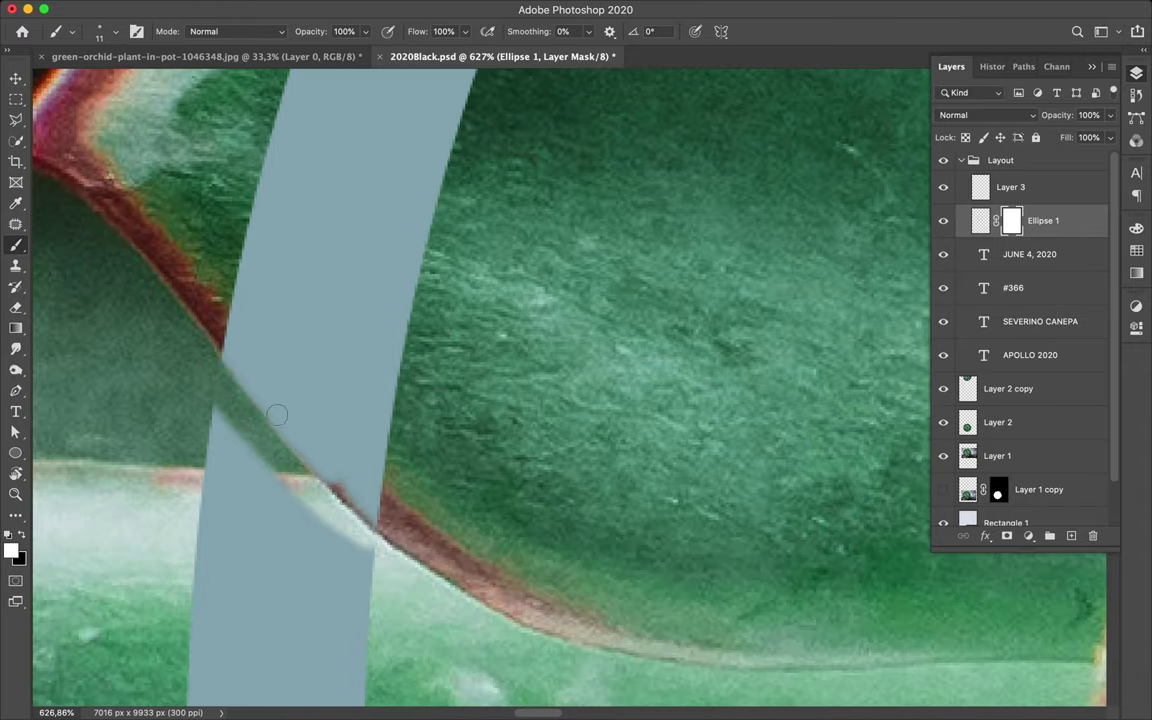
{"action": "key", "text": "ctrl+z"}
{"action": "key", "text": "ctrl+z"}
{"action": "key", "text": "ctrl+shift+z"}
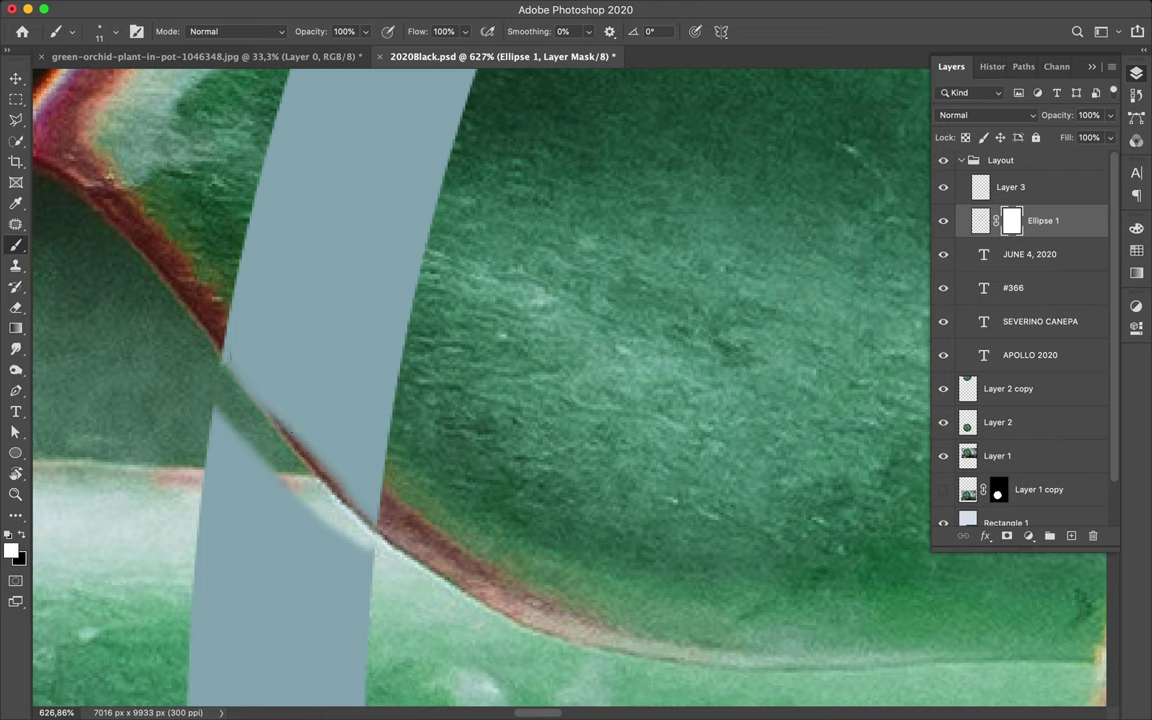
{"action": "key", "text": "ctrl+z"}
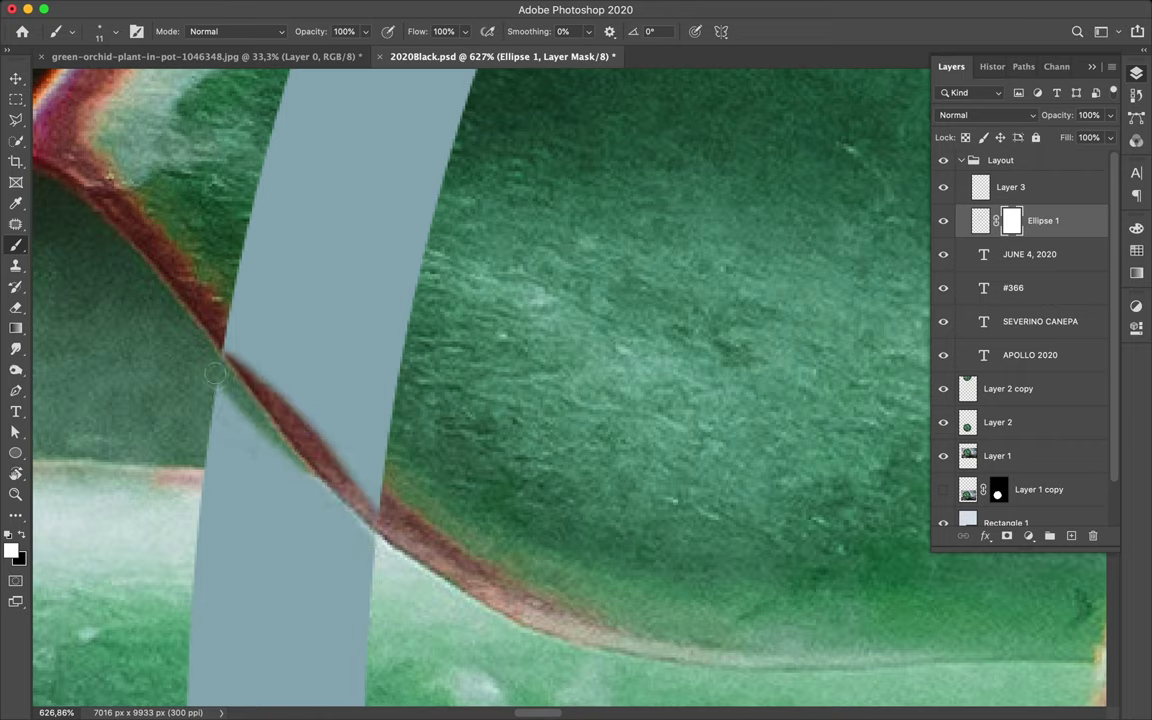
Step: Fill back a green sliver and bring the red leaf edge in front of the ring
{"action": "left_click_drag", "start_coordinate": [222, 352], "coordinate": [260, 413]}
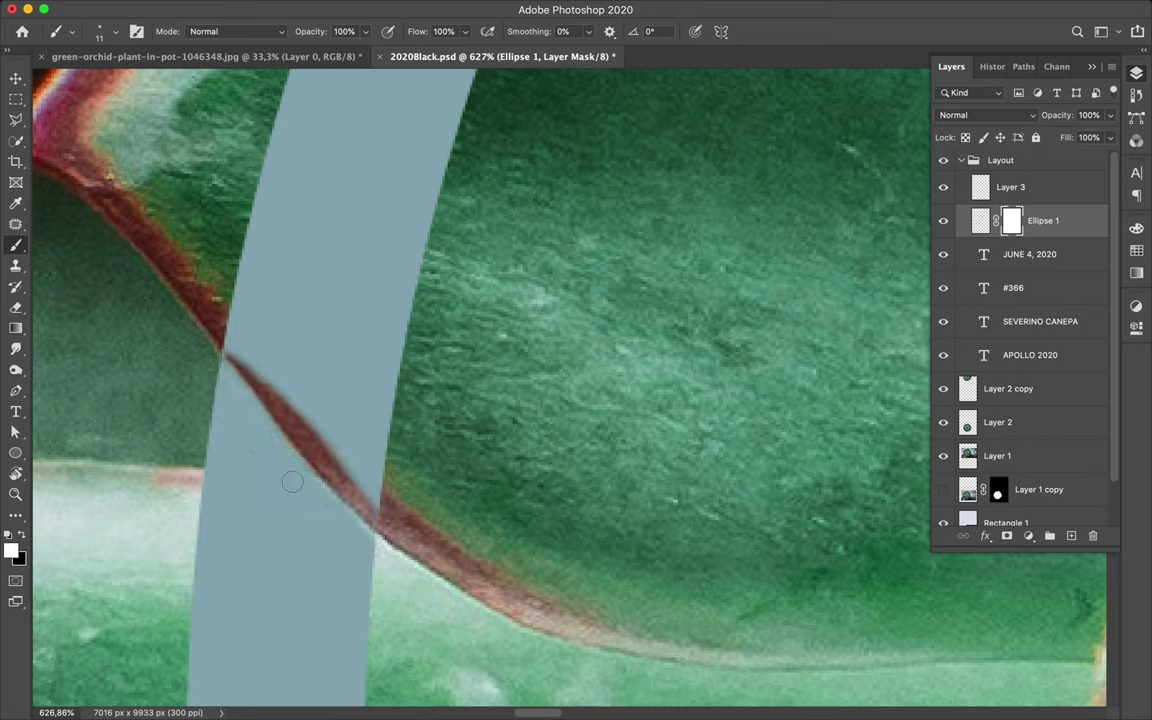
{"action": "mouse_move", "coordinate": [253, 367]}
{"action": "left_mouse_down"}
{"action": "mouse_move", "coordinate": [225, 300]}
{"action": "mouse_move", "coordinate": [340, 455]}
{"action": "left_mouse_up"}
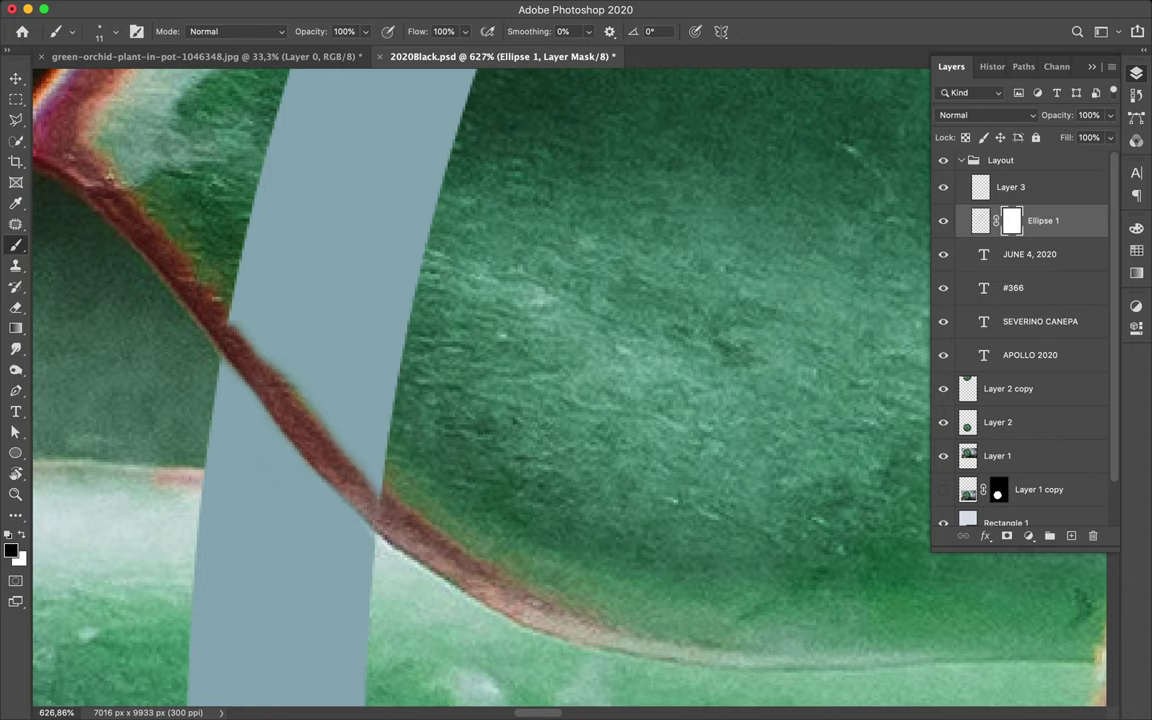
{"action": "left_click_drag", "start_coordinate": [210, 270], "coordinate": [320, 415]}
{"action": "left_click_drag", "start_coordinate": [235, 300], "coordinate": [350, 440]}
{"action": "left_click_drag", "start_coordinate": [215, 245], "coordinate": [350, 425]}
{"action": "scroll", "coordinate": [368, 281], "scroll_direction": "down", "scroll_amount": 3}
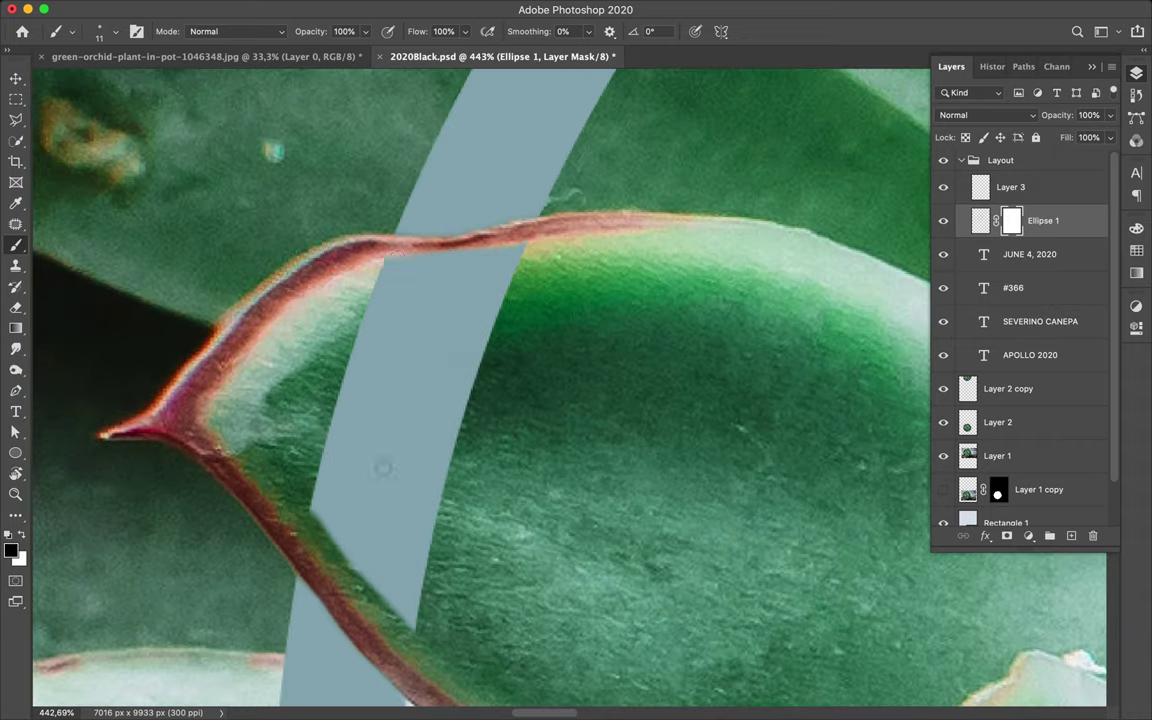
Step: Hide the ring band where it crosses the leaf
{"action": "right_click", "coordinate": [368, 281]}
{"action": "left_click", "coordinate": [328, 383]}
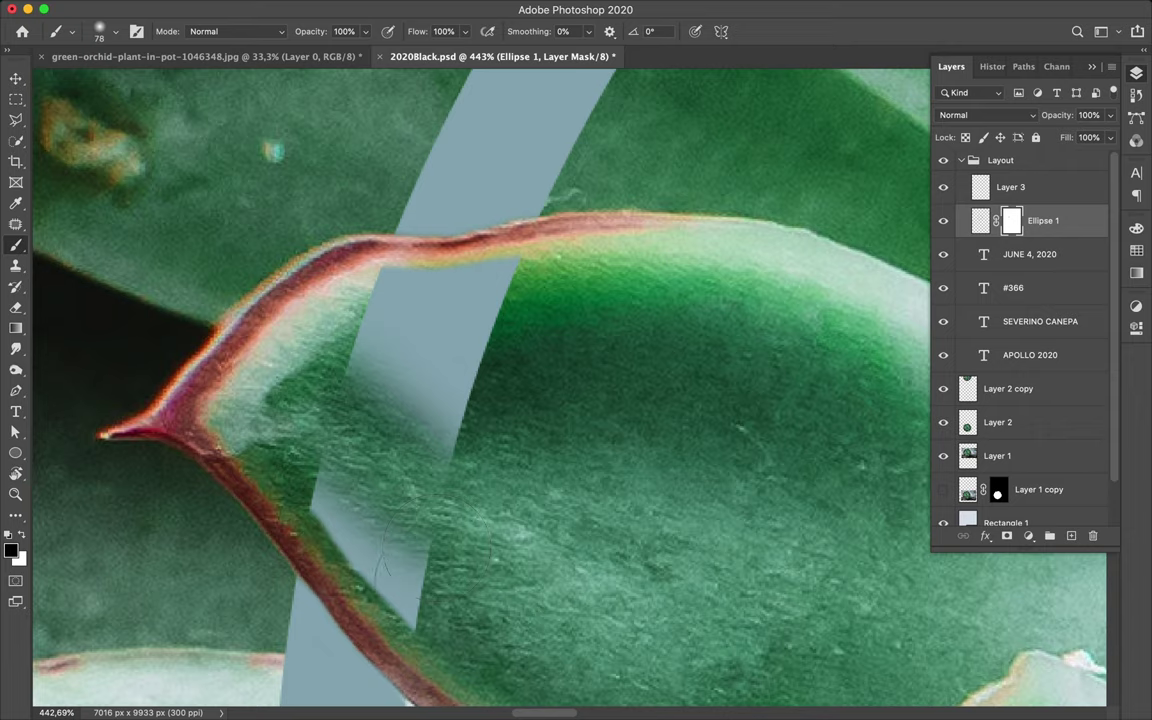
{"action": "left_click_drag", "start_coordinate": [360, 465], "coordinate": [330, 560]}
{"action": "mouse_move", "coordinate": [380, 420]}
{"action": "left_mouse_down"}
{"action": "mouse_move", "coordinate": [478, 298]}
{"action": "mouse_move", "coordinate": [502, 347]}
{"action": "left_mouse_up"}
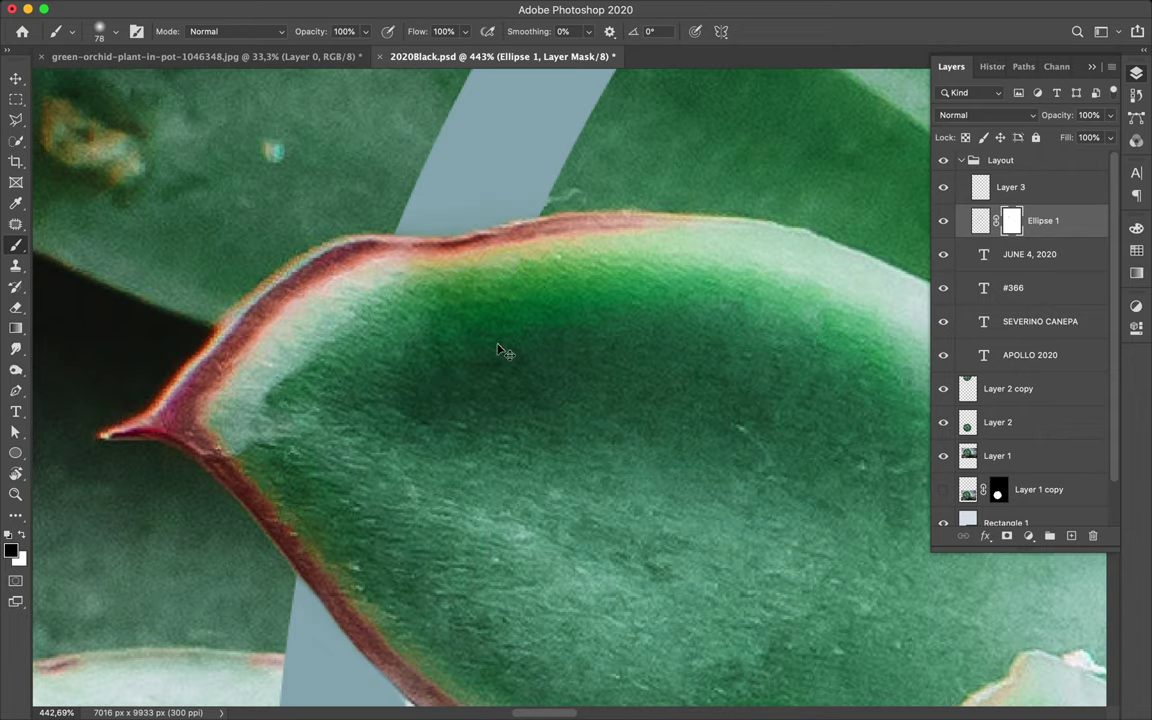
Step: Reduce the brush size to 38
{"action": "right_click", "coordinate": [482, 345]}
{"action": "left_click_drag", "start_coordinate": [580, 234], "coordinate": [576, 234]}
{"action": "key", "text": "Return"}
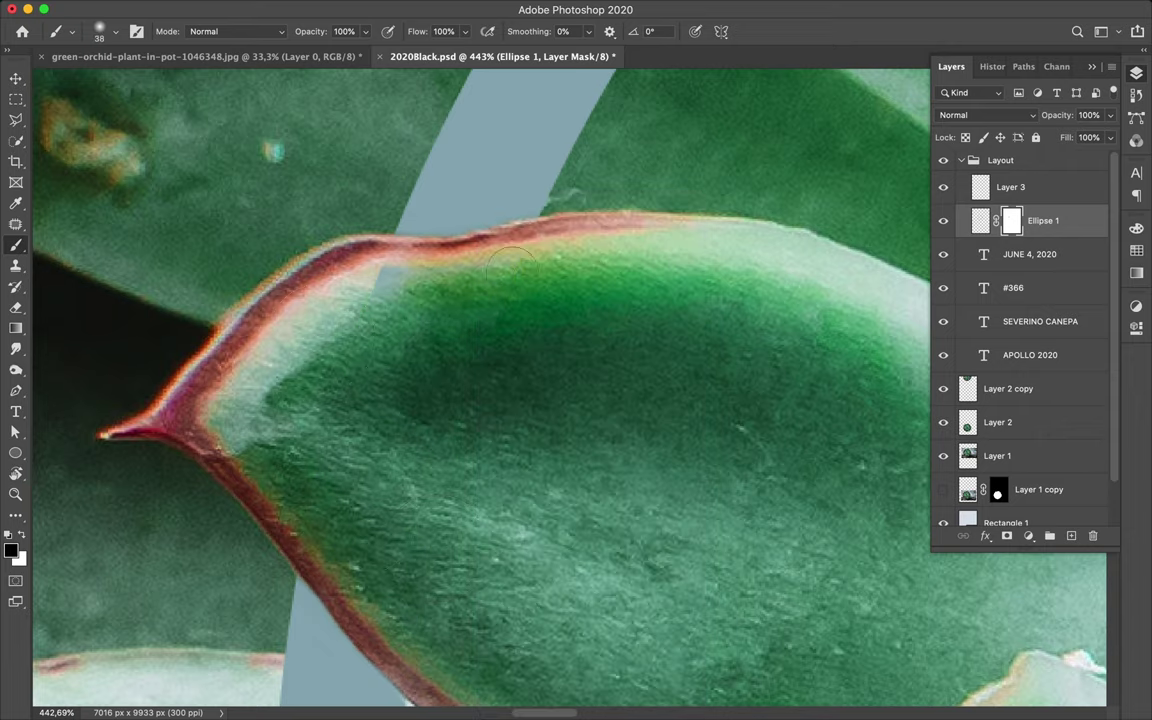
{"action": "scroll", "coordinate": [576, 400], "scroll_direction": "down", "scroll_amount": 3}
{"action": "scroll", "coordinate": [576, 400], "scroll_direction": "down", "scroll_amount": 3}
{"action": "scroll", "coordinate": [576, 400], "scroll_direction": "down", "scroll_amount": 3}
Step: Paint the red leaf tip and its left edge through the band with a smaller brush
{"action": "scroll", "coordinate": [519, 80], "scroll_direction": "up", "scroll_amount": 5}
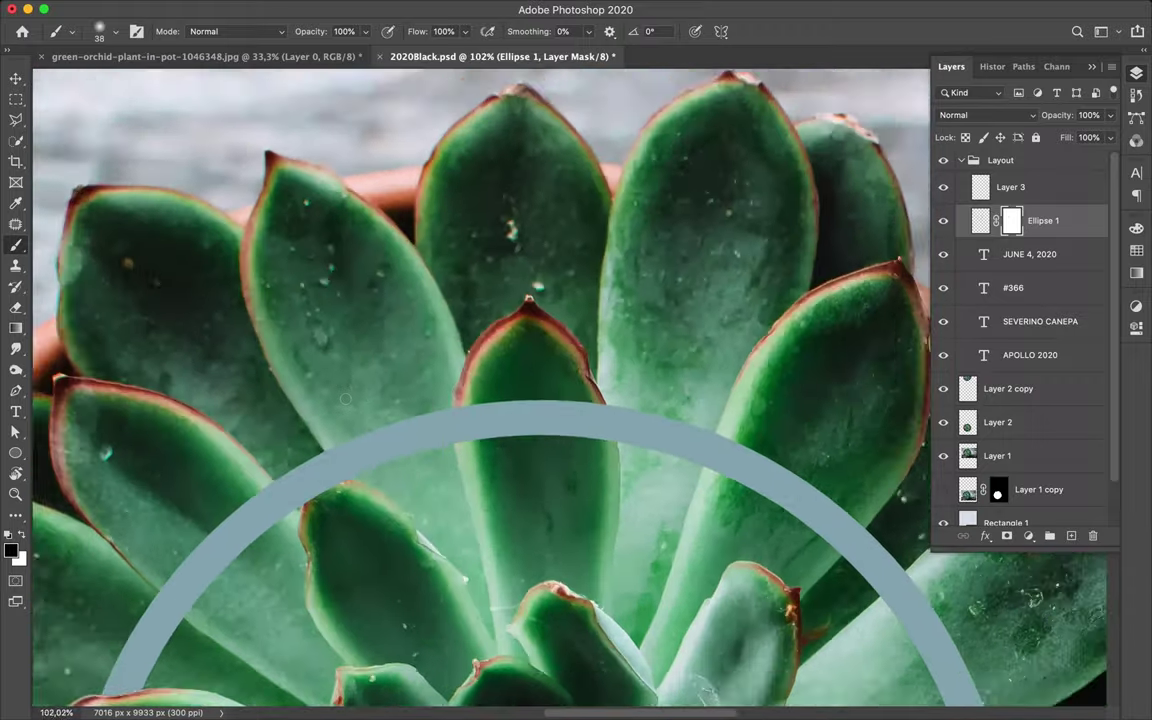
{"action": "left_click_drag", "start_coordinate": [265, 335], "coordinate": [230, 255]}
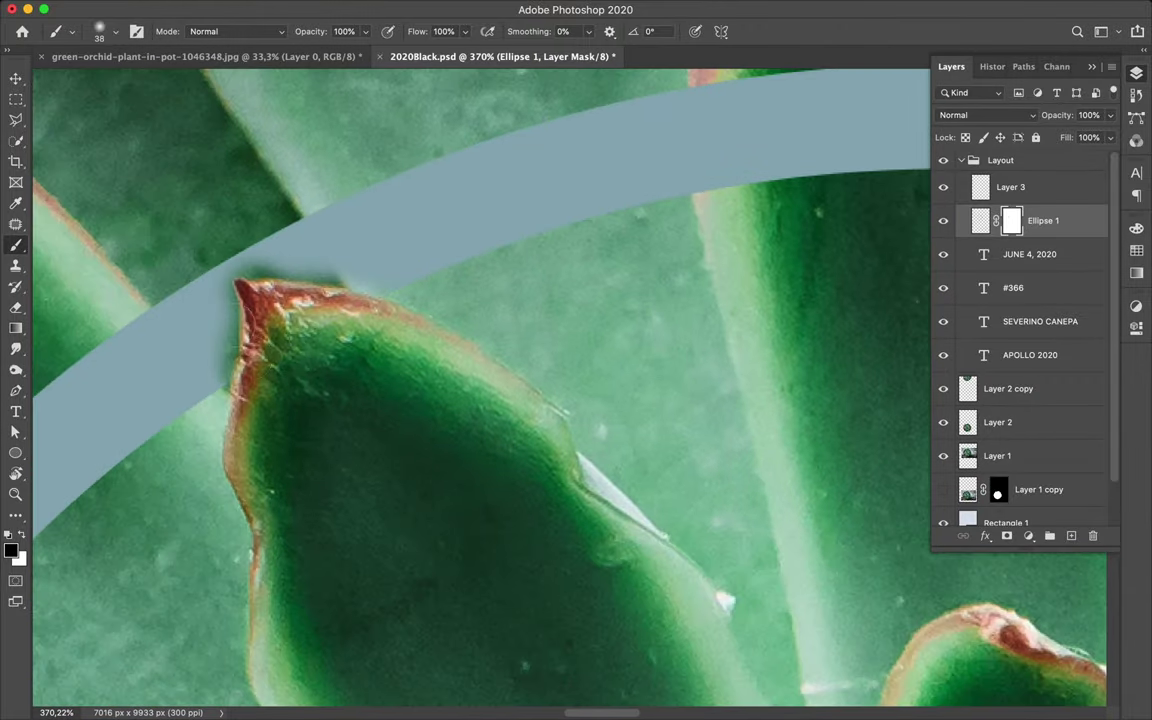
{"action": "scroll", "coordinate": [260, 290], "scroll_direction": "up", "scroll_amount": 3}
{"action": "scroll", "coordinate": [260, 290], "scroll_direction": "left", "scroll_amount": 3}
{"action": "right_click", "coordinate": [420, 235]}
{"action": "mouse_move", "coordinate": [190, 383]}
{"action": "left_mouse_down"}
{"action": "mouse_move", "coordinate": [190, 244]}
{"action": "mouse_move", "coordinate": [200, 300]}
{"action": "mouse_move", "coordinate": [230, 212]}
{"action": "mouse_move", "coordinate": [207, 266]}
{"action": "mouse_move", "coordinate": [196, 120]}
{"action": "mouse_move", "coordinate": [263, 97]}
{"action": "mouse_move", "coordinate": [335, 97]}
{"action": "left_mouse_up"}
Step: Restore the band above the leaf tip and cover the dark smudge there
{"action": "scroll", "coordinate": [300, 150], "scroll_direction": "up", "scroll_amount": 3}
{"action": "mouse_move", "coordinate": [233, 205]}
{"action": "left_mouse_down"}
{"action": "mouse_move", "coordinate": [285, 240]}
{"action": "mouse_move", "coordinate": [513, 273]}
{"action": "left_mouse_up"}
{"action": "left_click_drag", "start_coordinate": [454, 244], "coordinate": [470, 255]}
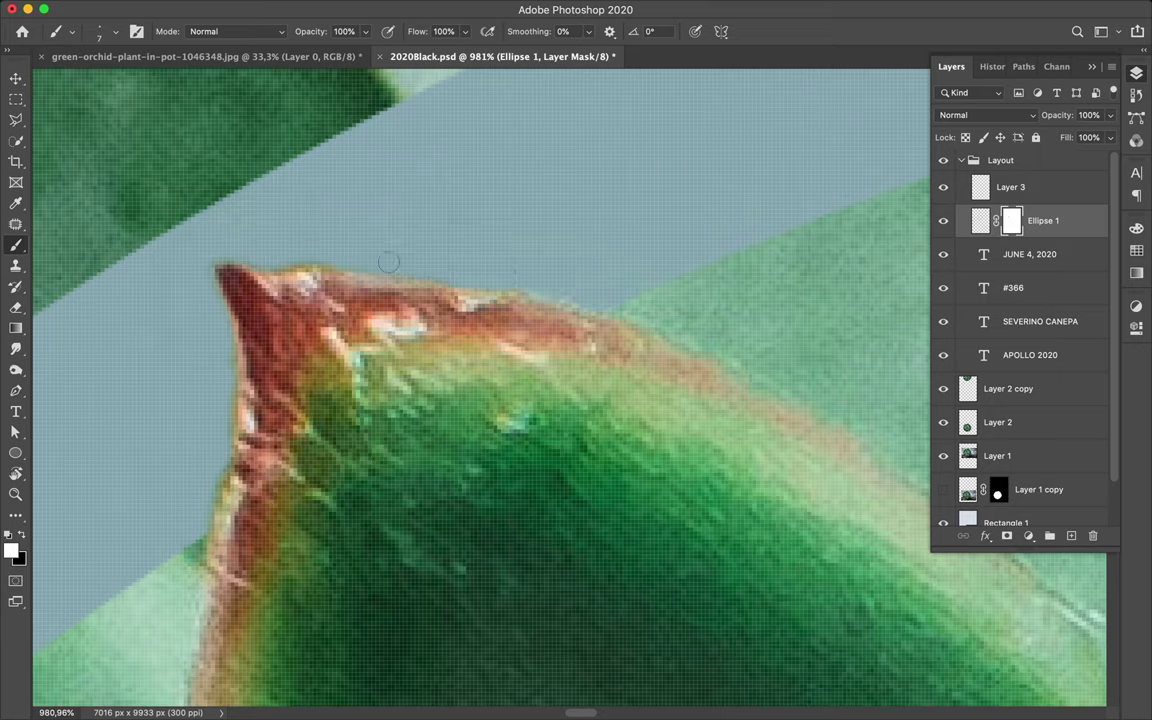
{"action": "scroll", "coordinate": [224, 420], "scroll_direction": "down", "scroll_amount": 5}
{"action": "scroll", "coordinate": [404, 275], "scroll_direction": "up", "scroll_amount": 3}
{"action": "scroll", "coordinate": [351, 262], "scroll_direction": "up", "scroll_amount": 2}
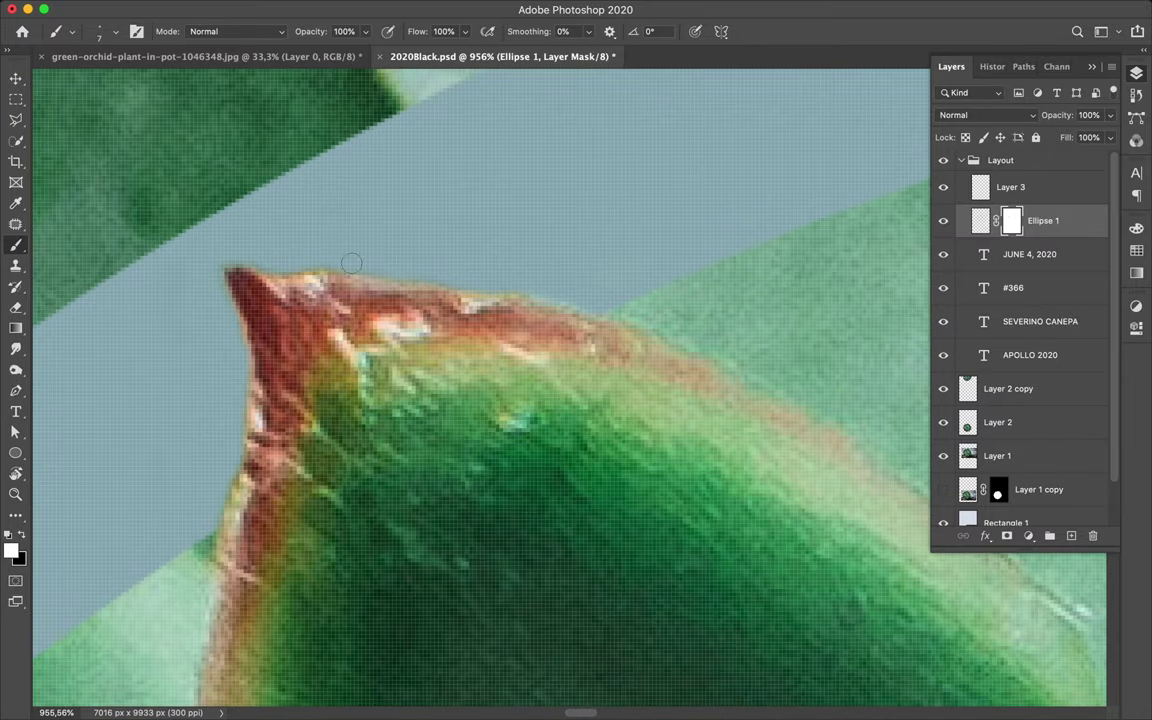
{"action": "scroll", "coordinate": [296, 264], "scroll_direction": "down", "scroll_amount": 5}
{"action": "scroll", "coordinate": [296, 264], "scroll_direction": "down", "scroll_amount": 3}
Step: Zoom to the next crossing and paint the dark leaf edge through the band
{"action": "scroll", "coordinate": [296, 264], "scroll_direction": "down", "scroll_amount": 1}
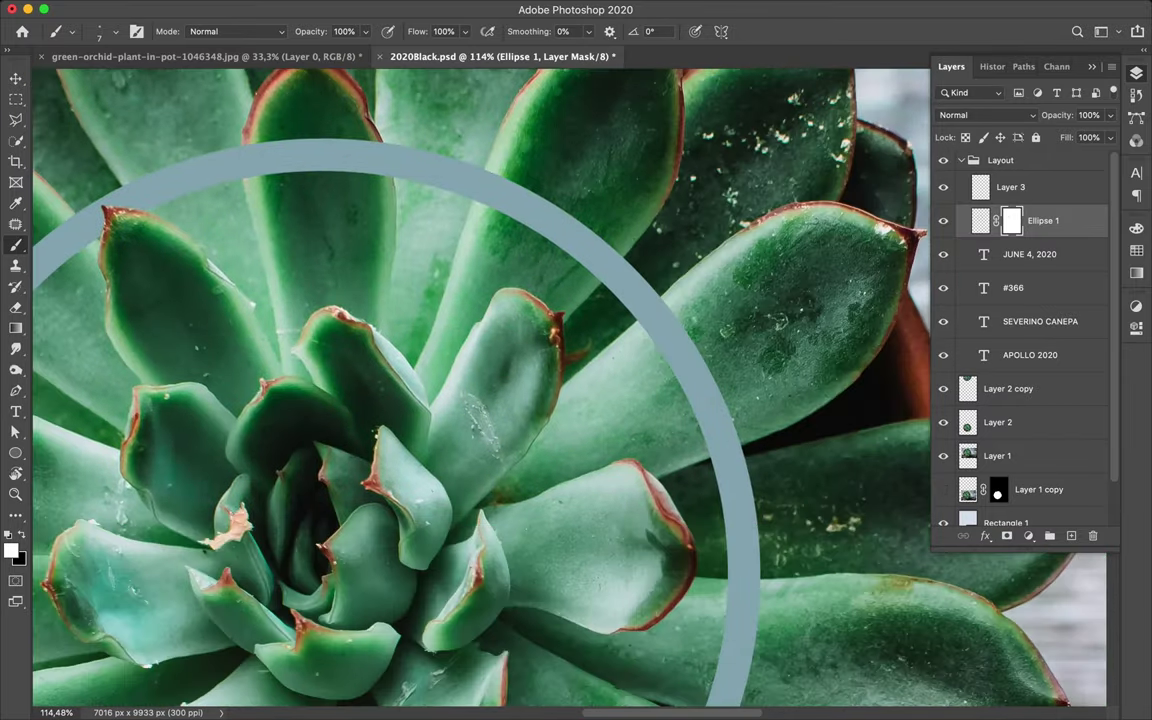
{"action": "scroll", "coordinate": [512, 350], "scroll_direction": "down", "scroll_amount": 5}
{"action": "scroll", "coordinate": [512, 350], "scroll_direction": "left", "scroll_amount": 3}
{"action": "scroll", "coordinate": [236, 383], "scroll_direction": "down", "scroll_amount": 3}
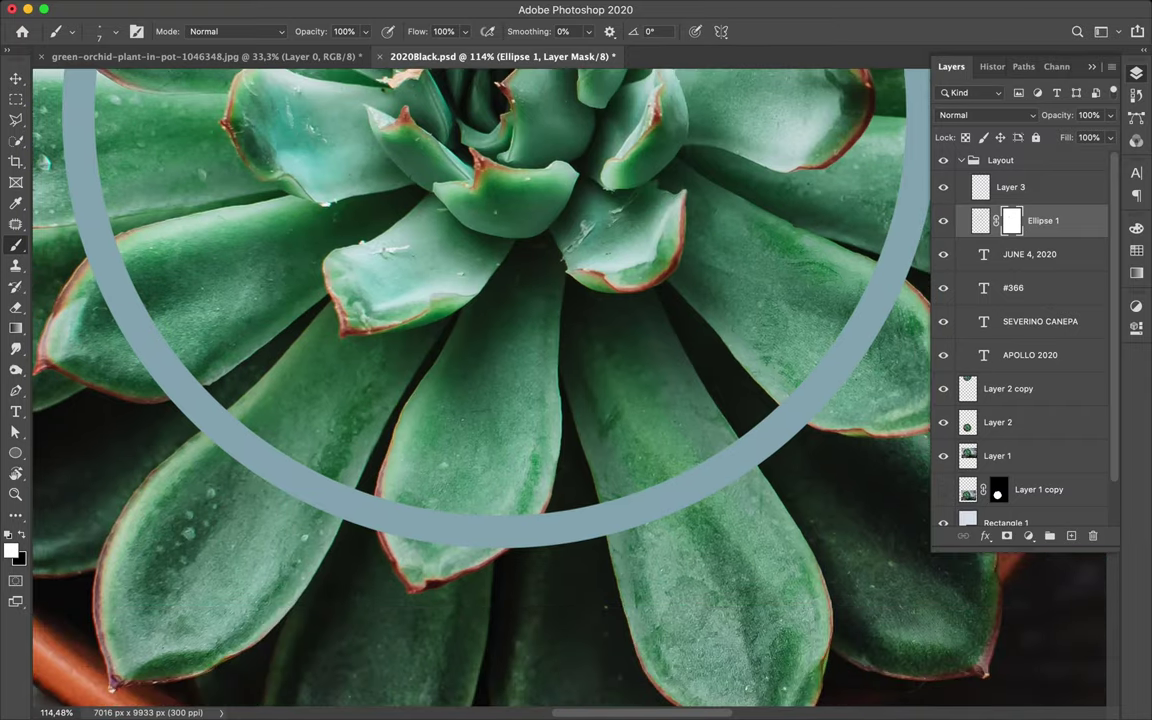
{"action": "scroll", "coordinate": [236, 383], "scroll_direction": "up", "scroll_amount": 2}
{"action": "scroll", "coordinate": [236, 383], "scroll_direction": "up", "scroll_amount": 3}
{"action": "scroll", "coordinate": [236, 383], "scroll_direction": "up", "scroll_amount": 2}
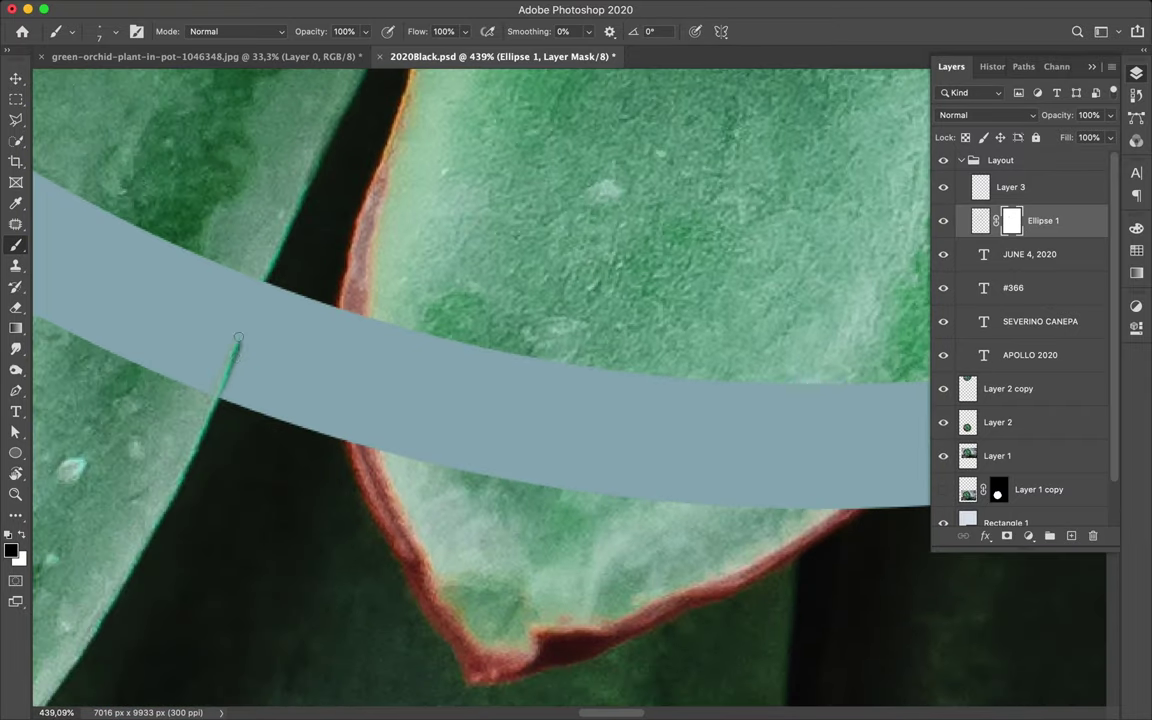
{"action": "left_click_drag", "start_coordinate": [238, 338], "coordinate": [218, 417]}
{"action": "key", "text": "ctrl+z"}
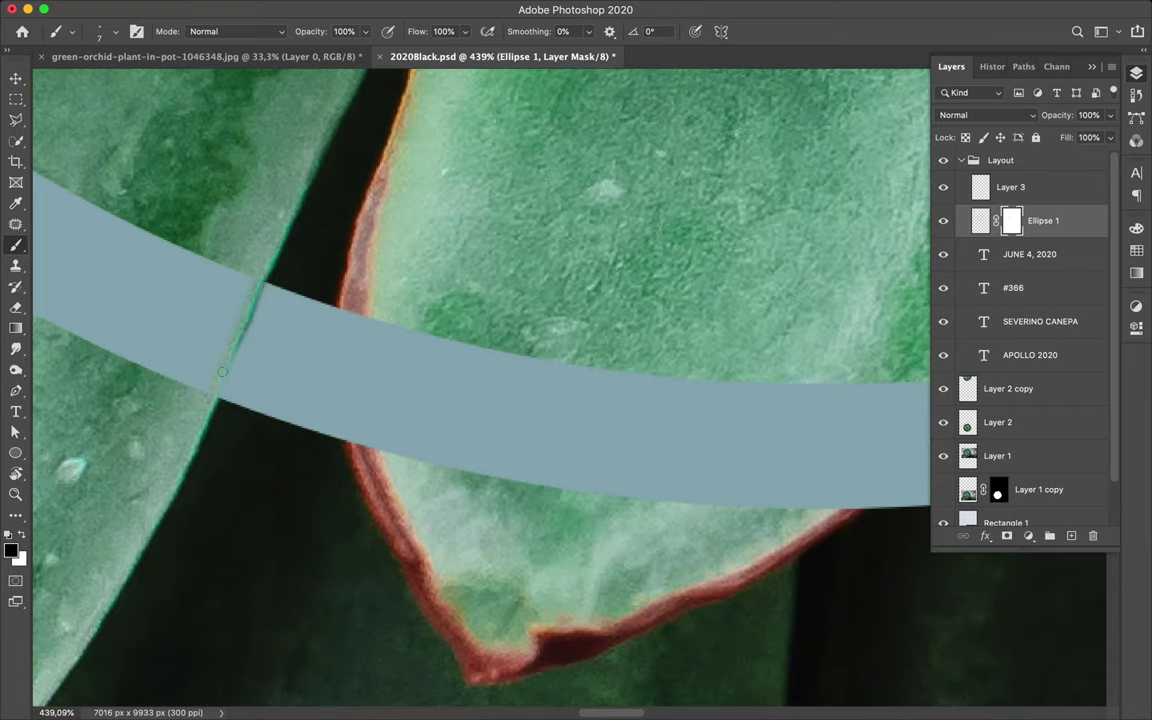
{"action": "mouse_move", "coordinate": [230, 334]}
{"action": "left_mouse_down"}
{"action": "mouse_move", "coordinate": [253, 283]}
{"action": "mouse_move", "coordinate": [168, 344]}
{"action": "left_mouse_up"}
{"action": "mouse_move", "coordinate": [203, 240]}
{"action": "left_mouse_down"}
{"action": "mouse_move", "coordinate": [160, 343]}
{"action": "mouse_move", "coordinate": [150, 342]}
{"action": "left_mouse_up"}
Step: Paint the second leaf's edge across the full width of the band
{"action": "scroll", "coordinate": [200, 375], "scroll_direction": "up", "scroll_amount": 5}
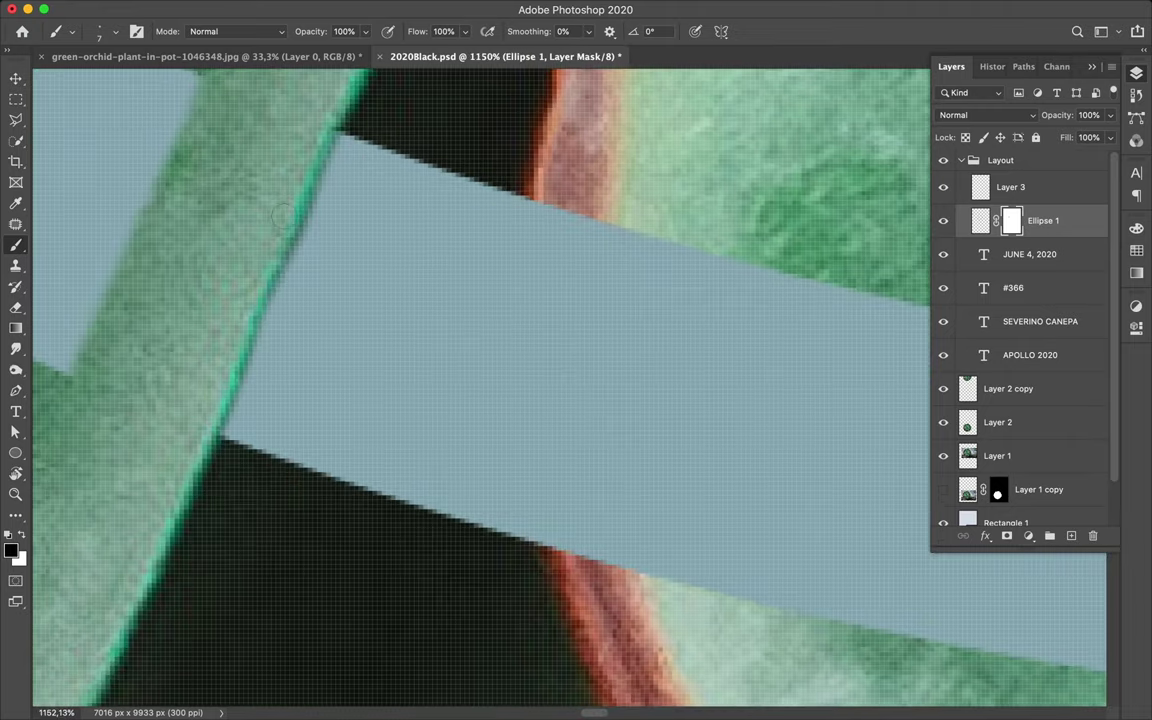
{"action": "scroll", "coordinate": [247, 213], "scroll_direction": "down", "scroll_amount": 5}
{"action": "scroll", "coordinate": [366, 393], "scroll_direction": "up", "scroll_amount": 5}
{"action": "scroll", "coordinate": [450, 350], "scroll_direction": "up", "scroll_amount": 3}
{"action": "left_click_drag", "start_coordinate": [300, 108], "coordinate": [175, 212]}
{"action": "left_click_drag", "start_coordinate": [292, 148], "coordinate": [176, 230]}
{"action": "left_click_drag", "start_coordinate": [322, 122], "coordinate": [170, 228]}
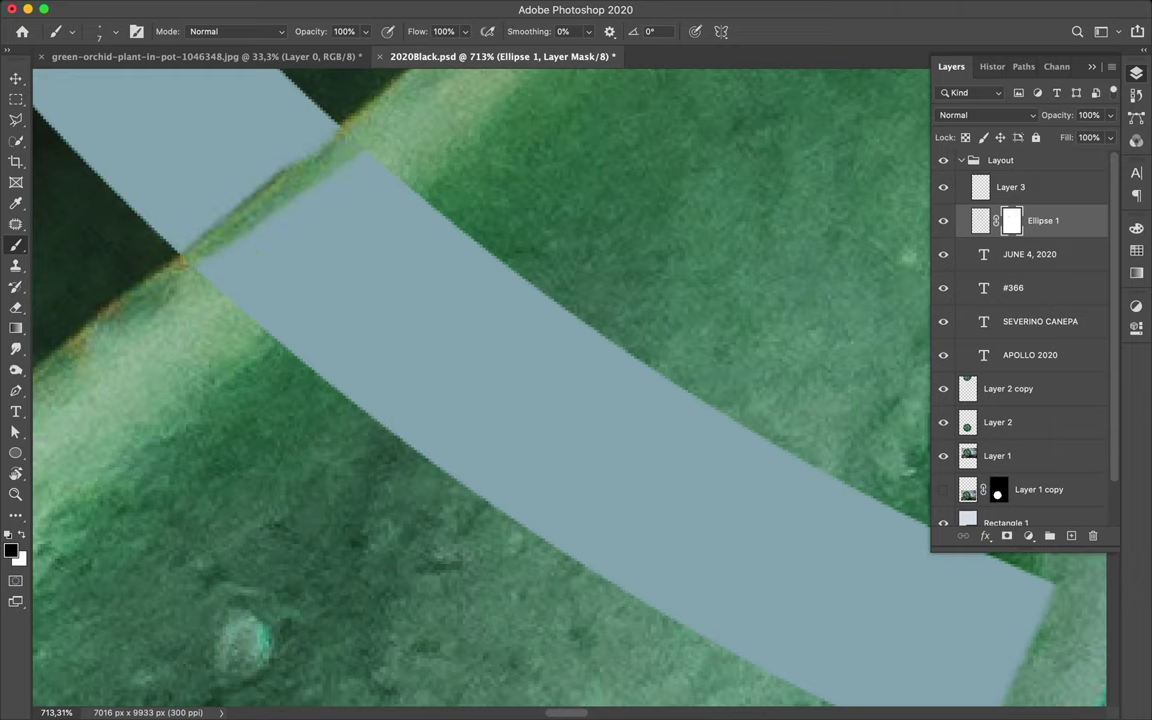
{"action": "left_click_drag", "start_coordinate": [305, 122], "coordinate": [185, 225]}
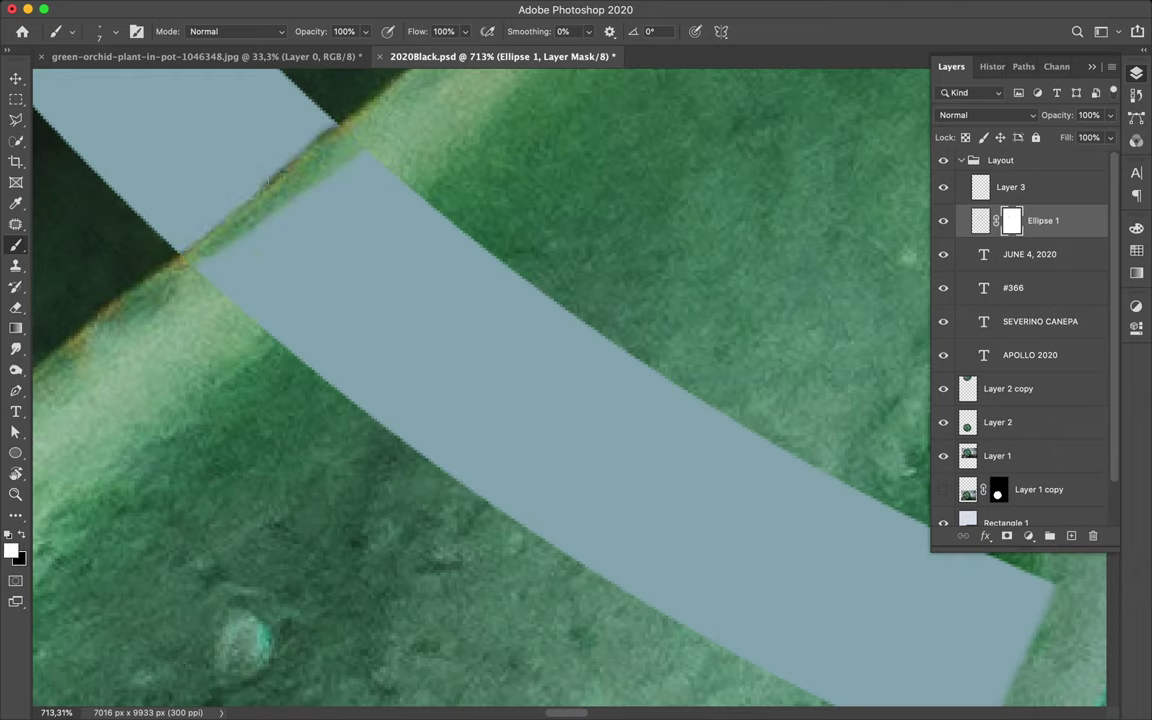
Step: Swap colours with X and pull the band's edge back along the leaf
{"action": "key", "text": "x"}
{"action": "left_click_drag", "start_coordinate": [305, 158], "coordinate": [224, 242]}
{"action": "left_click_drag", "start_coordinate": [300, 205], "coordinate": [205, 319]}
{"action": "scroll", "coordinate": [411, 198], "scroll_direction": "down", "scroll_amount": 2}
Step: With a 76 px brush, mask out the ring where leaves cross it at centre and lower right
{"action": "right_click", "coordinate": [458, 303]}
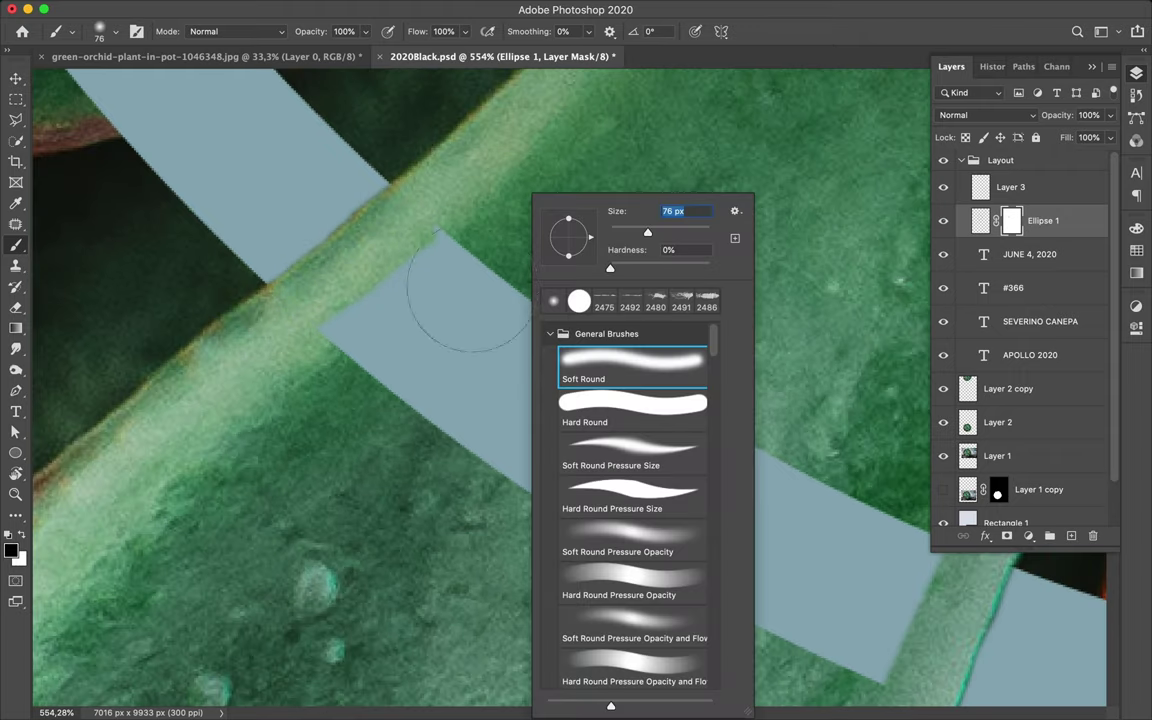
{"action": "key", "text": "Return"}
{"action": "left_click_drag", "start_coordinate": [440, 300], "coordinate": [640, 440]}
{"action": "scroll", "coordinate": [768, 287], "scroll_direction": "down", "scroll_amount": 3}
{"action": "left_click_drag", "start_coordinate": [740, 330], "coordinate": [683, 432]}
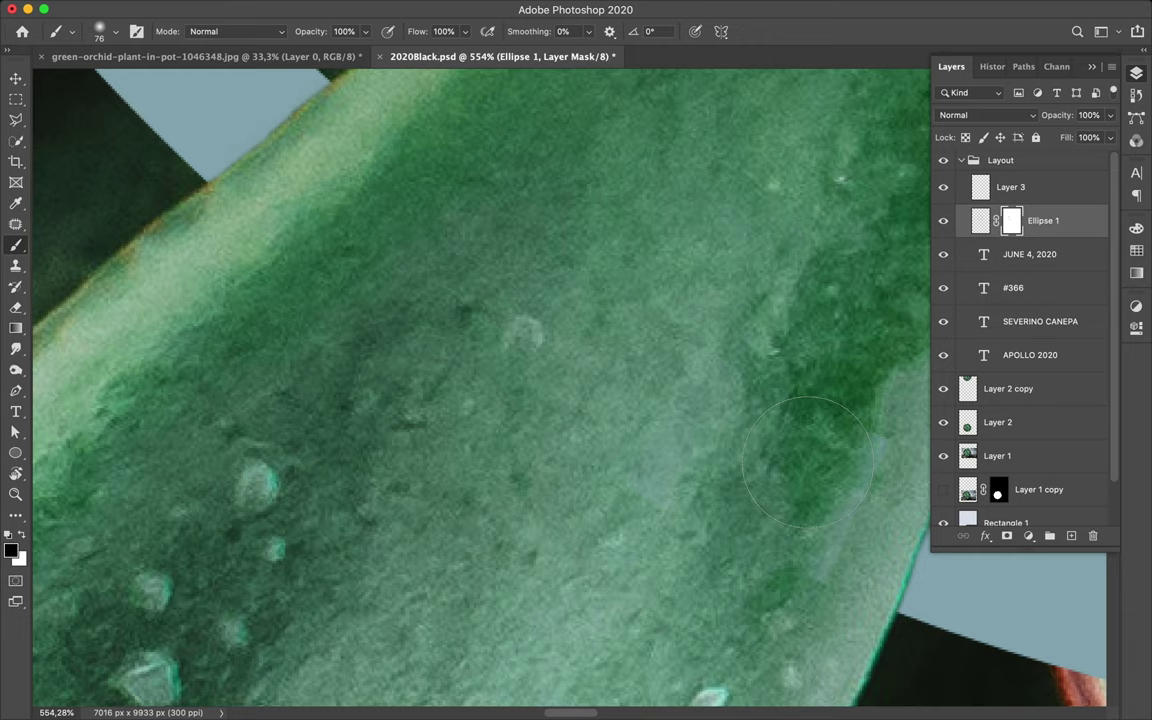
{"action": "scroll", "coordinate": [866, 293], "scroll_direction": "down", "scroll_amount": 3}
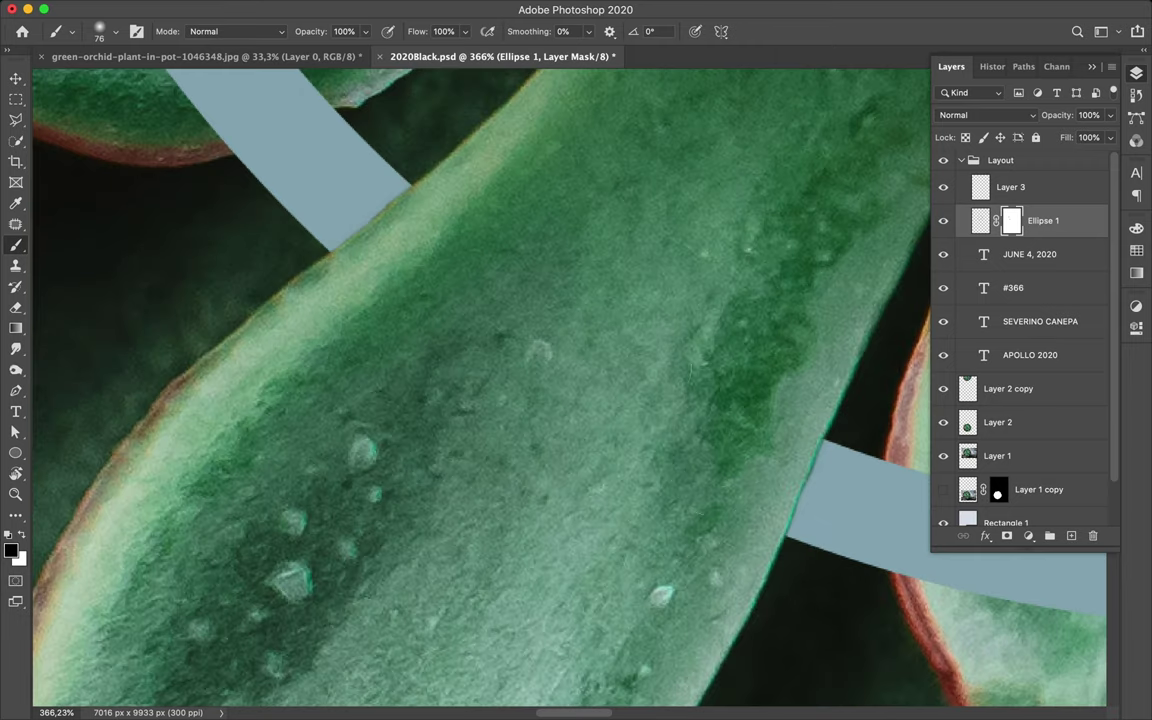
{"action": "scroll", "coordinate": [622, 325], "scroll_direction": "down", "scroll_amount": 3}
{"action": "scroll", "coordinate": [622, 325], "scroll_direction": "down", "scroll_amount": 2}
{"action": "scroll", "coordinate": [622, 325], "scroll_direction": "down", "scroll_amount": 2}
{"action": "mouse_move", "coordinate": [585, 450]}
{"action": "left_mouse_down"}
{"action": "mouse_move", "coordinate": [678, 399]}
{"action": "mouse_move", "coordinate": [600, 435]}
{"action": "left_mouse_up"}
{"action": "scroll", "coordinate": [555, 427], "scroll_direction": "up", "scroll_amount": 5}
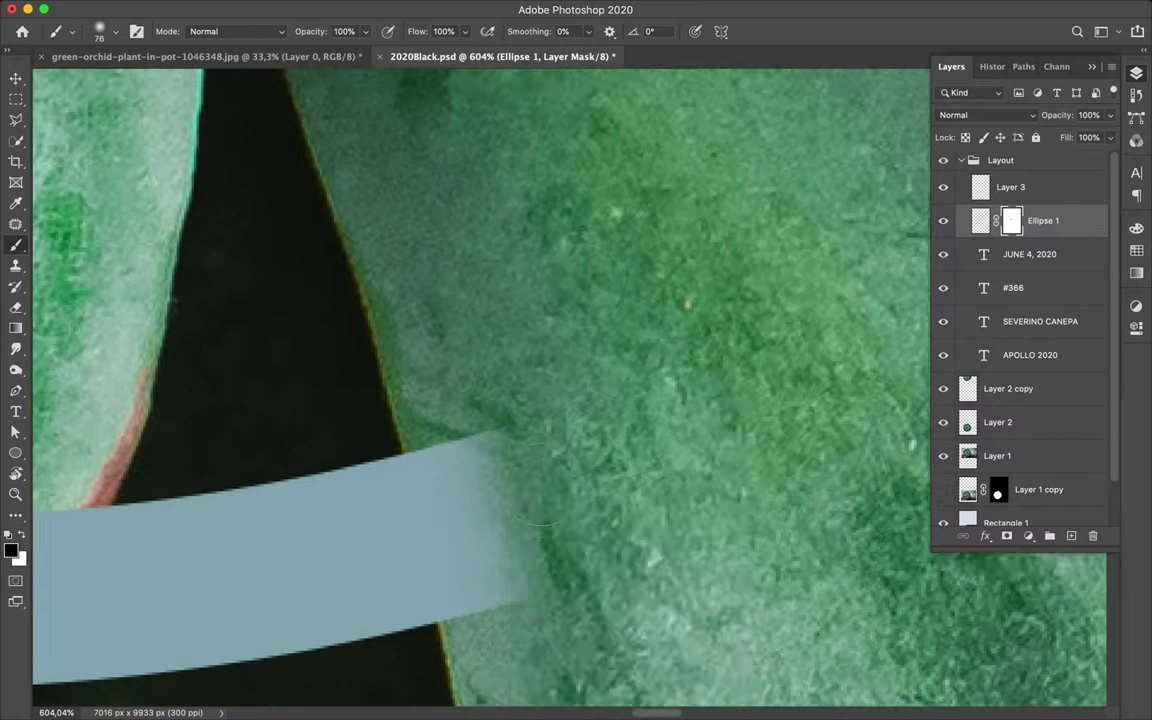
Step: With a smaller brush, hide the band along the left leaf edges and trim its soft extension
{"action": "right_click", "coordinate": [607, 237]}
{"action": "left_click_drag", "start_coordinate": [616, 232], "coordinate": [607, 232]}
{"action": "key", "text": "Return"}
{"action": "scroll", "coordinate": [455, 384], "scroll_direction": "down", "scroll_amount": 3}
{"action": "left_click_drag", "start_coordinate": [335, 245], "coordinate": [368, 400]}
{"action": "mouse_move", "coordinate": [390, 239]}
{"action": "left_mouse_down"}
{"action": "mouse_move", "coordinate": [398, 385]}
{"action": "mouse_move", "coordinate": [415, 380]}
{"action": "left_mouse_up"}
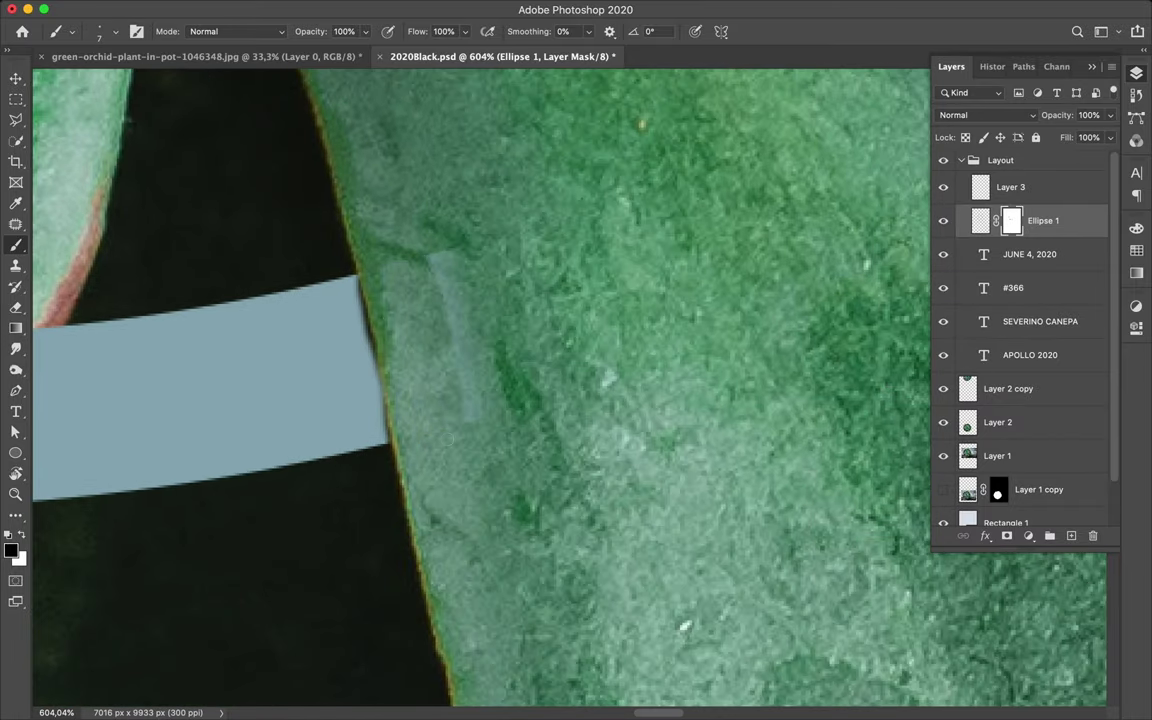
{"action": "left_click_drag", "start_coordinate": [425, 230], "coordinate": [455, 265]}
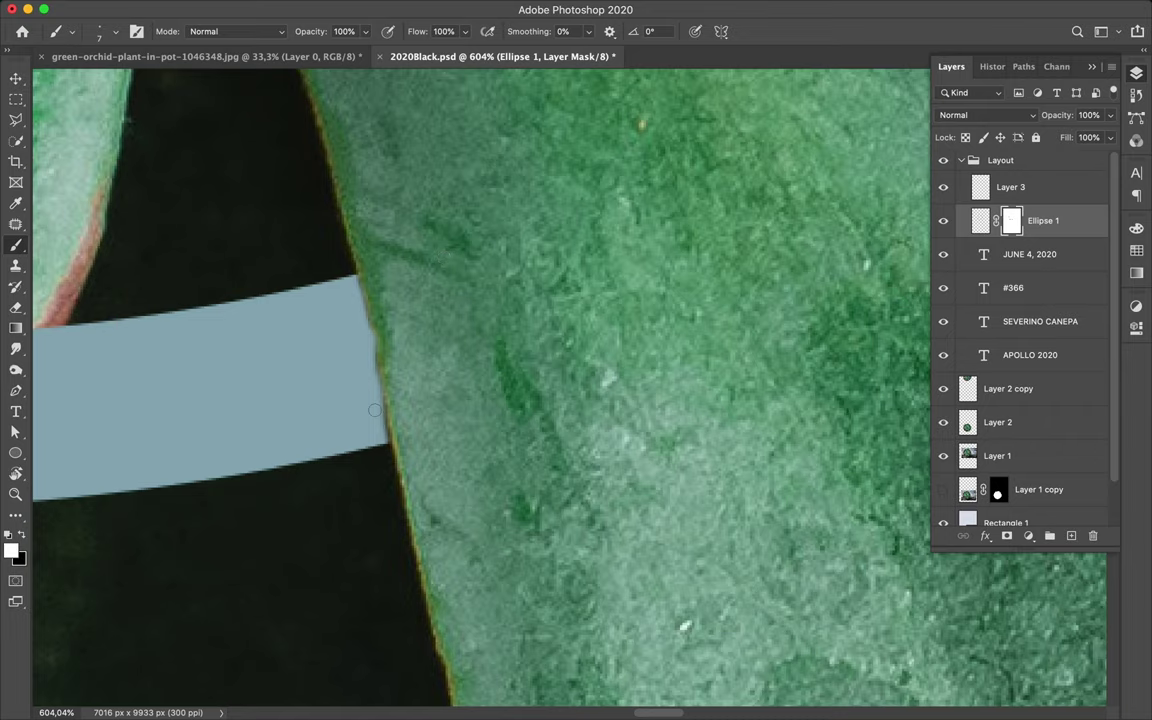
{"action": "scroll", "coordinate": [380, 405], "scroll_direction": "down", "scroll_amount": 5}
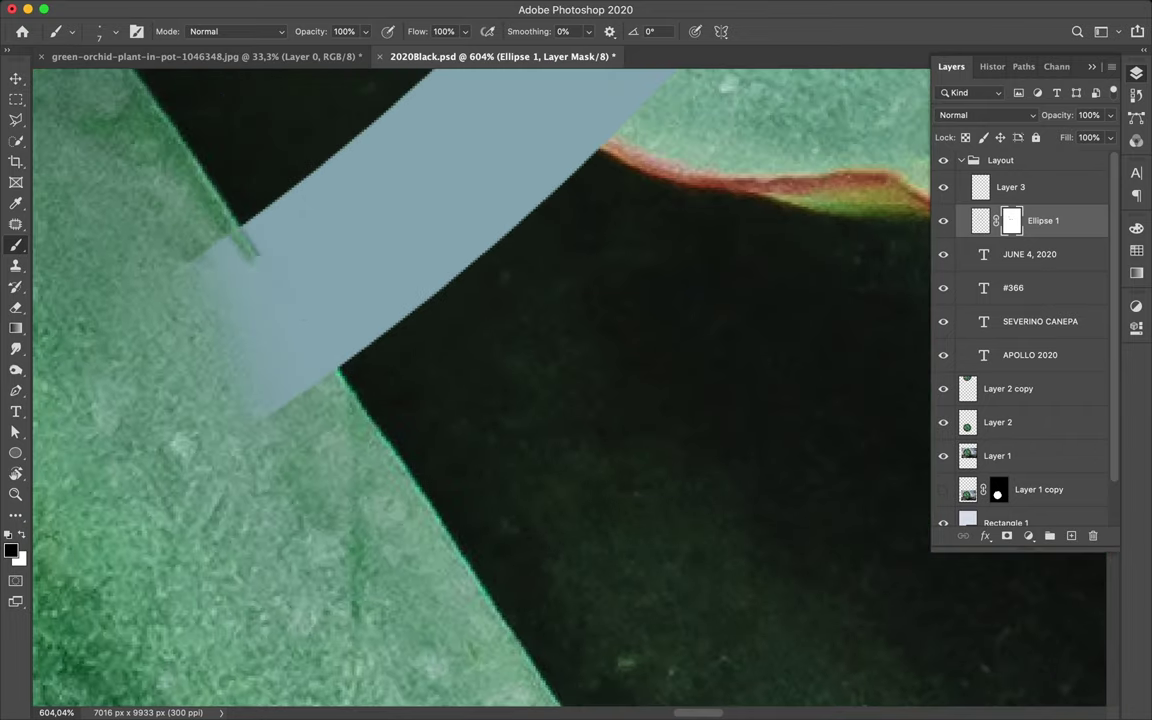
{"action": "left_click_drag", "start_coordinate": [245, 232], "coordinate": [300, 338]}
{"action": "left_click_drag", "start_coordinate": [212, 200], "coordinate": [280, 345]}
{"action": "left_click_drag", "start_coordinate": [200, 225], "coordinate": [268, 352]}
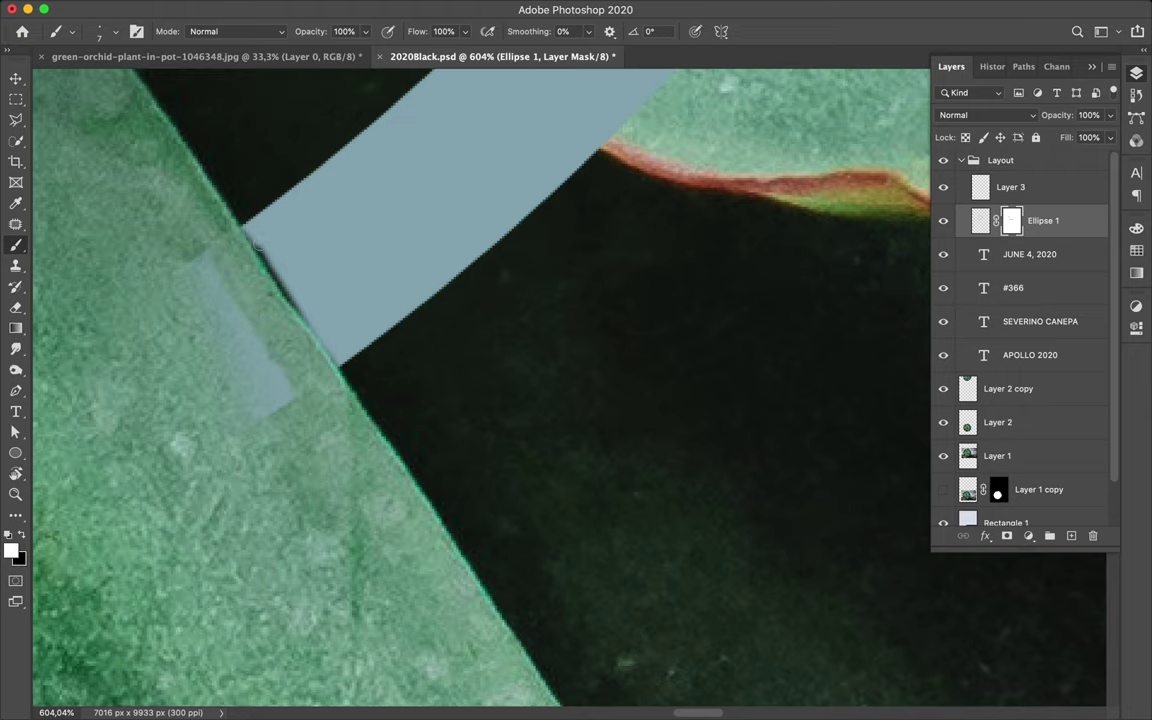
Step: Using a 68 px brush, paint out the grey patch and the ring behind a leaf
{"action": "right_click", "coordinate": [237, 344]}
{"action": "left_click", "coordinate": [160, 293]}
{"action": "left_click_drag", "start_coordinate": [165, 290], "coordinate": [245, 330]}
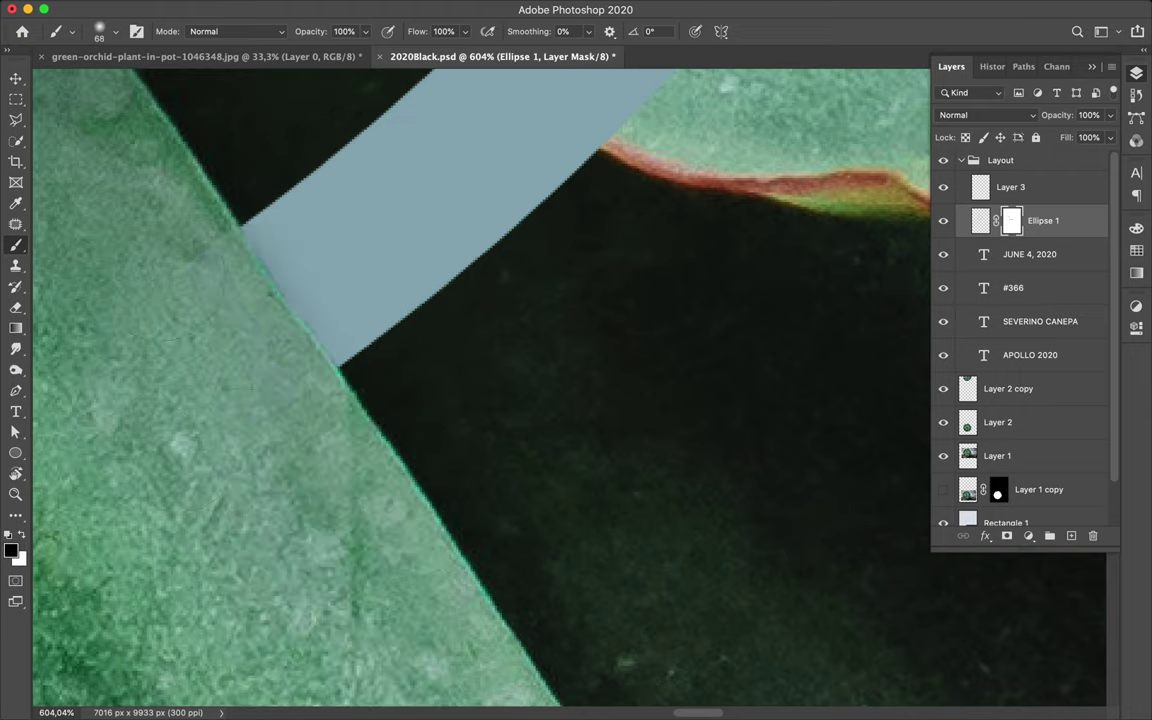
{"action": "scroll", "coordinate": [116, 257], "scroll_direction": "up", "scroll_amount": 10}
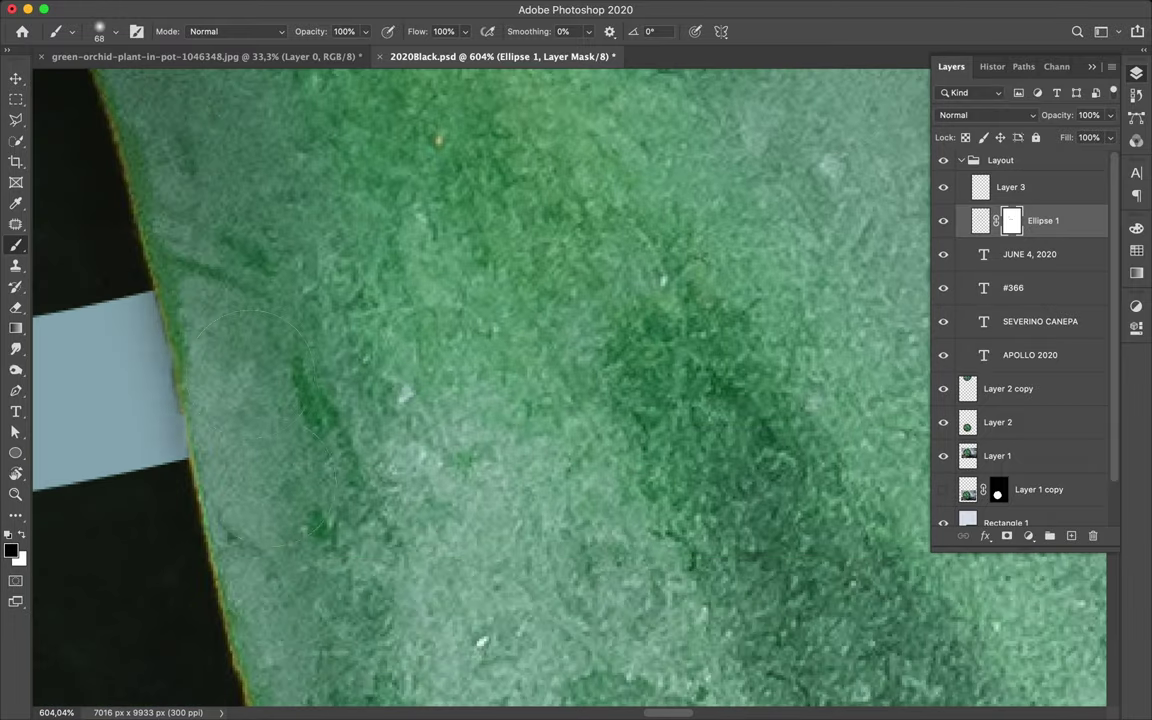
{"action": "scroll", "coordinate": [150, 280], "scroll_direction": "down", "scroll_amount": 3}
{"action": "scroll", "coordinate": [280, 305], "scroll_direction": "down", "scroll_amount": 3}
{"action": "scroll", "coordinate": [283, 313], "scroll_direction": "down", "scroll_amount": 3}
{"action": "scroll", "coordinate": [300, 315], "scroll_direction": "down", "scroll_amount": 3}
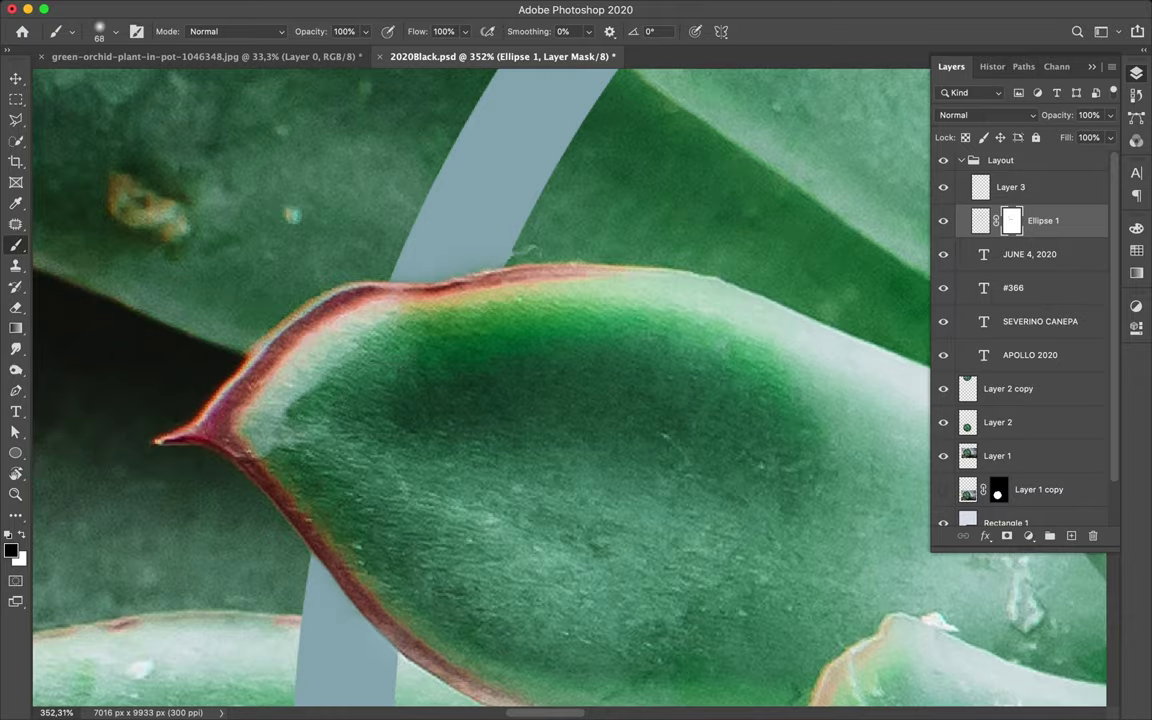
{"action": "scroll", "coordinate": [380, 400], "scroll_direction": "down", "scroll_amount": 3}
{"action": "scroll", "coordinate": [420, 335], "scroll_direction": "down", "scroll_amount": 3}
{"action": "scroll", "coordinate": [424, 334], "scroll_direction": "down", "scroll_amount": 5}
{"action": "scroll", "coordinate": [437, 328], "scroll_direction": "down", "scroll_amount": 5}
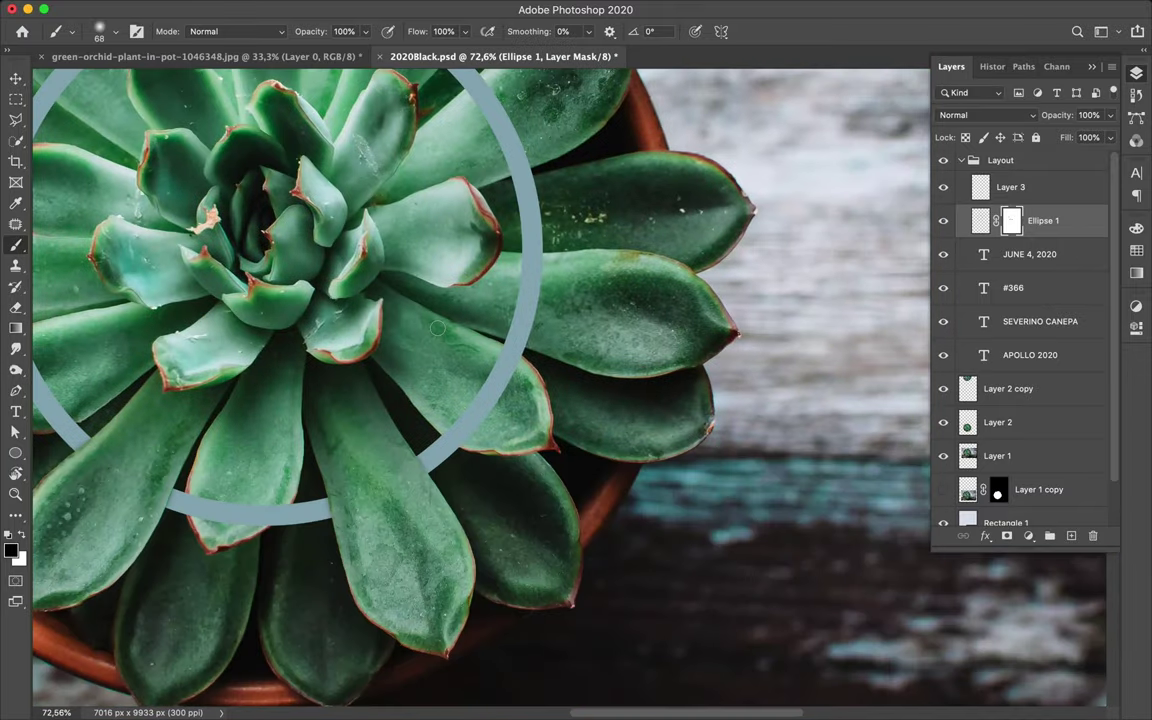
{"action": "scroll", "coordinate": [437, 328], "scroll_direction": "up", "scroll_amount": 3}
{"action": "scroll", "coordinate": [437, 328], "scroll_direction": "up", "scroll_amount": 3}
{"action": "left_click_drag", "start_coordinate": [385, 380], "coordinate": [425, 108]}
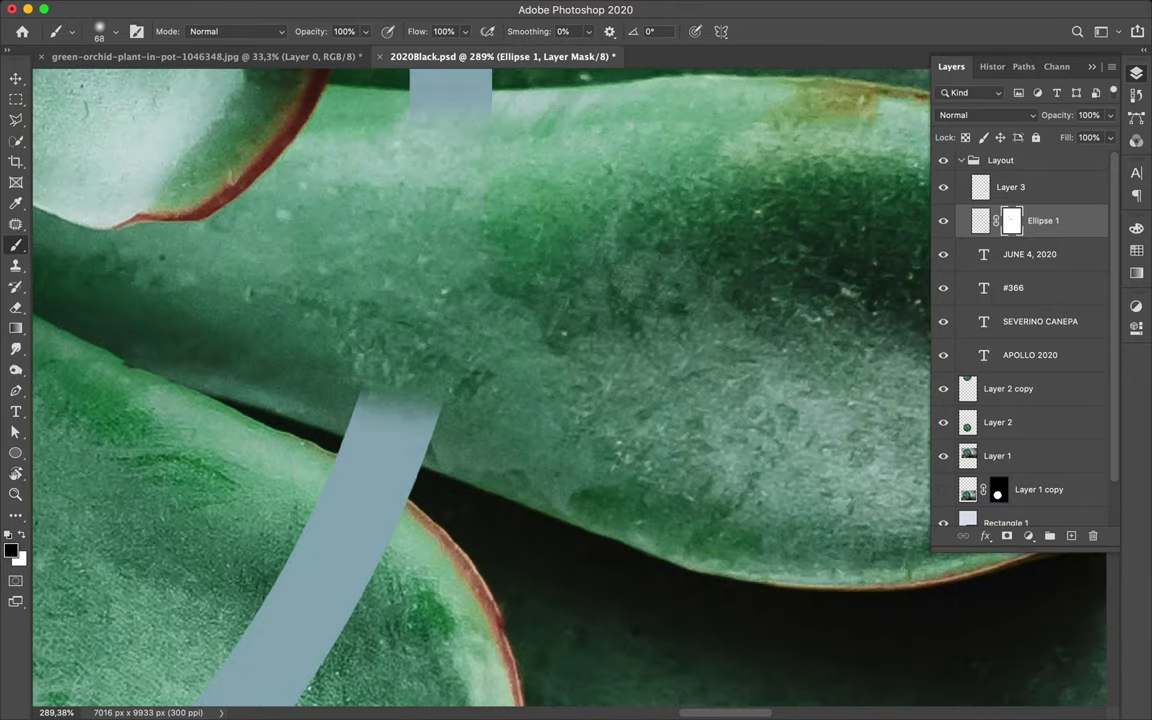
{"action": "scroll", "coordinate": [580, 470], "scroll_direction": "up", "scroll_amount": 5}
Step: Using a 7 px brush, clean away the blue strip and faint band above the plant edge
{"action": "right_click", "coordinate": [175, 180]}
{"action": "left_click_drag", "start_coordinate": [300, 252], "coordinate": [235, 252]}
{"action": "key", "text": "Return"}
{"action": "scroll", "coordinate": [93, 206], "scroll_direction": "left", "scroll_amount": 3}
{"action": "mouse_move", "coordinate": [170, 236]}
{"action": "left_mouse_down"}
{"action": "mouse_move", "coordinate": [234, 187]}
{"action": "mouse_move", "coordinate": [340, 225]}
{"action": "left_mouse_up"}
{"action": "scroll", "coordinate": [480, 400], "scroll_direction": "up", "scroll_amount": 3}
{"action": "scroll", "coordinate": [480, 400], "scroll_direction": "down", "scroll_amount": 5}
{"action": "left_click_drag", "start_coordinate": [482, 268], "coordinate": [118, 298]}
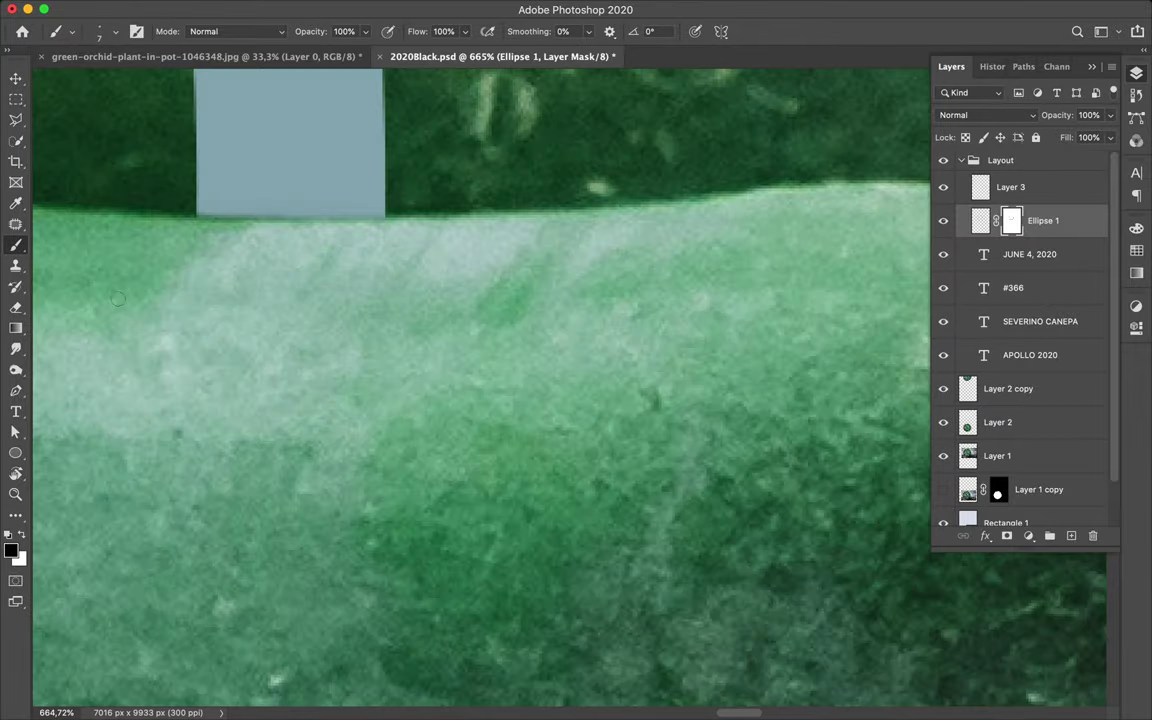
{"action": "scroll", "coordinate": [320, 284], "scroll_direction": "down", "scroll_amount": 5}
{"action": "scroll", "coordinate": [320, 284], "scroll_direction": "down", "scroll_amount": 5}
{"action": "scroll", "coordinate": [320, 284], "scroll_direction": "down", "scroll_amount": 3}
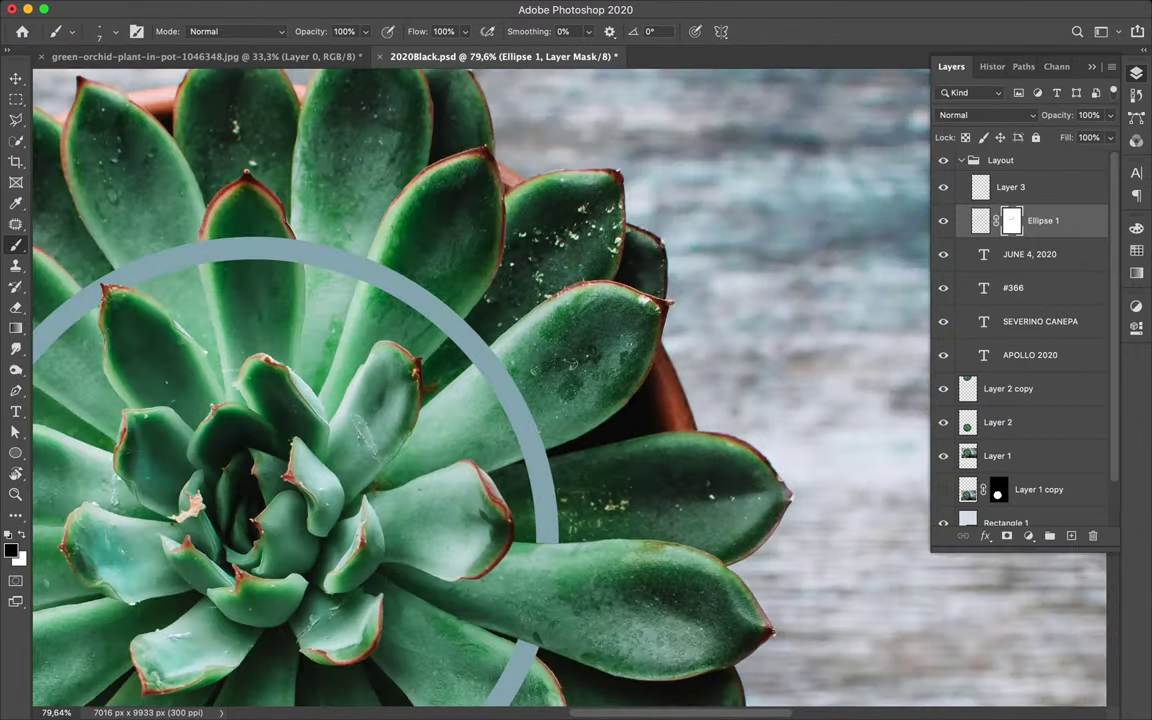
{"action": "scroll", "coordinate": [320, 284], "scroll_direction": "down", "scroll_amount": 2}
{"action": "scroll", "coordinate": [400, 276], "scroll_direction": "up", "scroll_amount": 2}
{"action": "scroll", "coordinate": [400, 276], "scroll_direction": "up", "scroll_amount": 4}
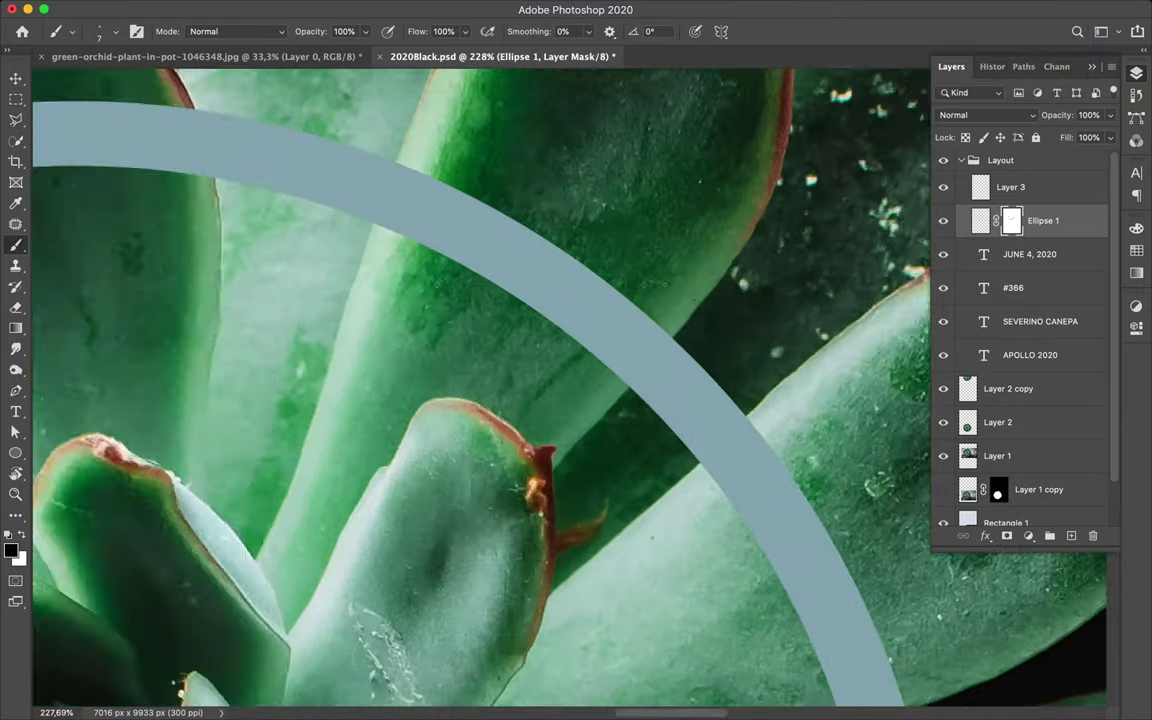
{"action": "scroll", "coordinate": [400, 276], "scroll_direction": "up", "scroll_amount": 4}
Step: Hide ring strips where a leaf crosses, widening the gap along the leaf's edges
{"action": "left_click_drag", "start_coordinate": [340, 218], "coordinate": [299, 346]}
{"action": "scroll", "coordinate": [328, 250], "scroll_direction": "up", "scroll_amount": 2}
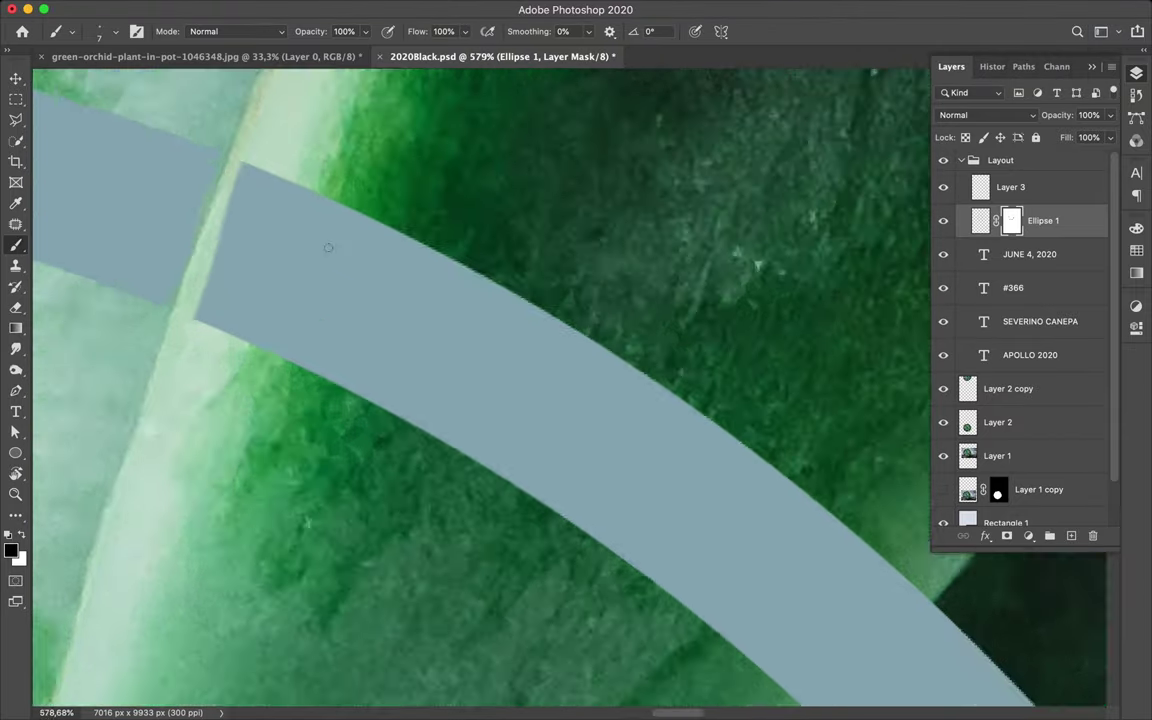
{"action": "scroll", "coordinate": [328, 250], "scroll_direction": "up", "scroll_amount": 2}
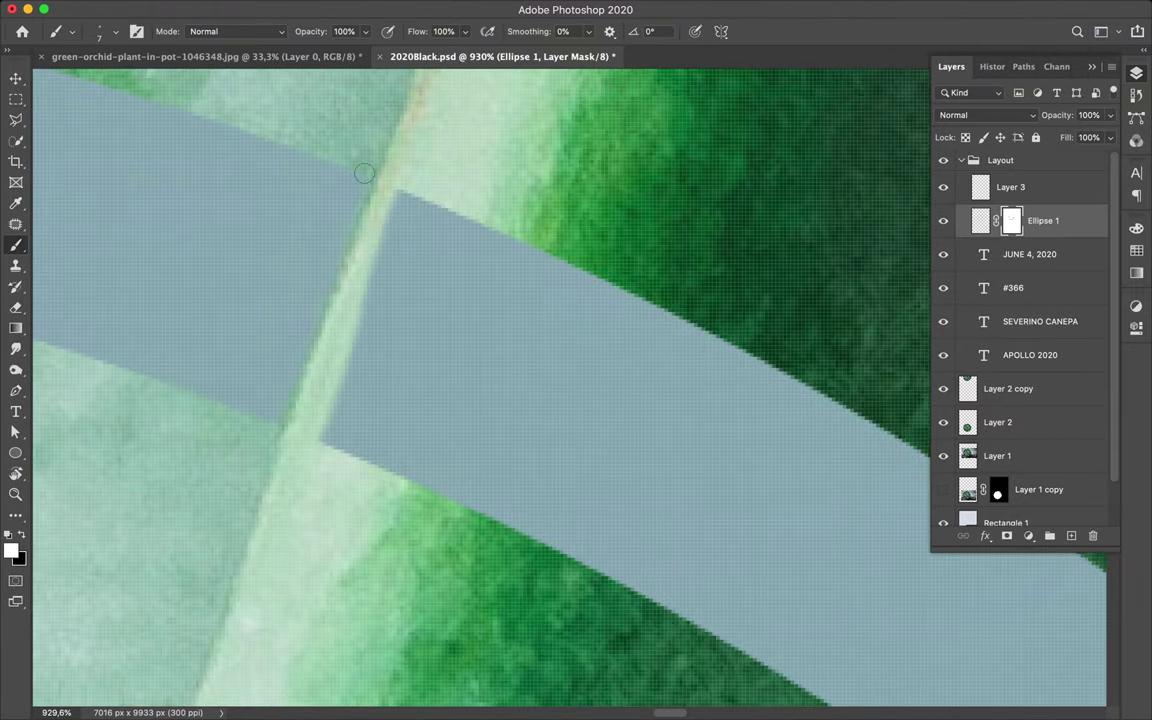
{"action": "mouse_move", "coordinate": [400, 214]}
{"action": "left_mouse_down"}
{"action": "mouse_move", "coordinate": [381, 283]}
{"action": "mouse_move", "coordinate": [404, 306]}
{"action": "mouse_move", "coordinate": [373, 463]}
{"action": "mouse_move", "coordinate": [466, 257]}
{"action": "mouse_move", "coordinate": [480, 300]}
{"action": "mouse_move", "coordinate": [470, 489]}
{"action": "left_mouse_up"}
{"action": "scroll", "coordinate": [480, 300], "scroll_direction": "right", "scroll_amount": 3}
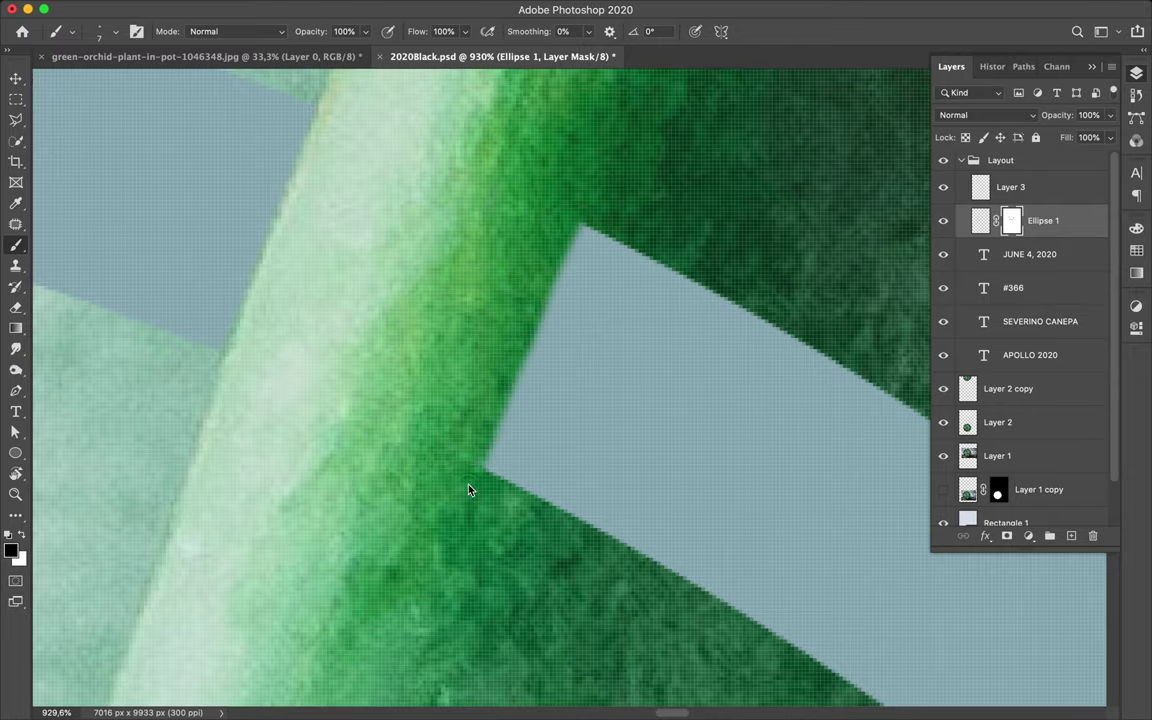
{"action": "scroll", "coordinate": [470, 489], "scroll_direction": "right", "scroll_amount": 5}
{"action": "left_click_drag", "start_coordinate": [405, 515], "coordinate": [575, 312]}
{"action": "left_click_drag", "start_coordinate": [370, 460], "coordinate": [485, 340]}
{"action": "left_click_drag", "start_coordinate": [385, 415], "coordinate": [525, 290]}
Step: Restore over-hidden ring, then trim the ring along the broad leaf's upper-left edge
{"action": "key", "text": "x"}
{"action": "left_click_drag", "start_coordinate": [380, 460], "coordinate": [530, 295]}
{"action": "left_click_drag", "start_coordinate": [345, 445], "coordinate": [500, 265]}
{"action": "left_click_drag", "start_coordinate": [380, 410], "coordinate": [490, 260]}
{"action": "mouse_move", "coordinate": [330, 430]}
{"action": "left_mouse_down"}
{"action": "mouse_move", "coordinate": [485, 245]}
{"action": "mouse_move", "coordinate": [470, 235]}
{"action": "left_mouse_up"}
{"action": "mouse_move", "coordinate": [300, 400]}
{"action": "left_mouse_down"}
{"action": "mouse_move", "coordinate": [435, 200]}
{"action": "mouse_move", "coordinate": [440, 210]}
{"action": "left_mouse_up"}
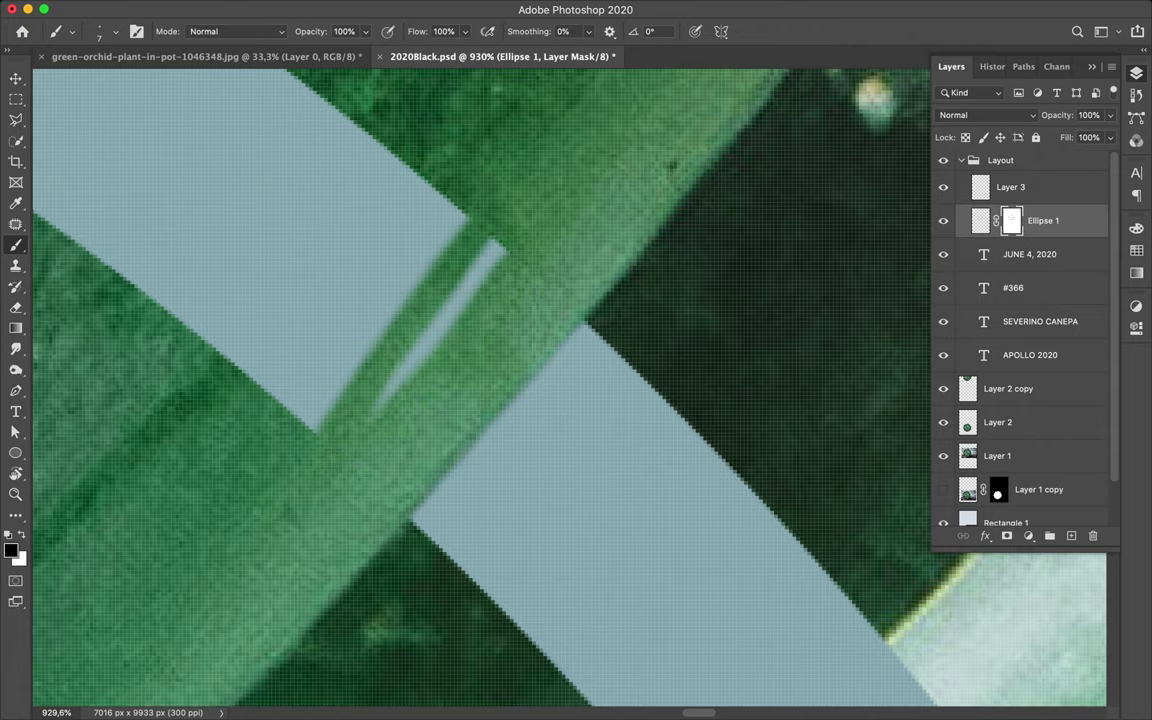
{"action": "left_click_drag", "start_coordinate": [335, 380], "coordinate": [450, 215]}
{"action": "left_click_drag", "start_coordinate": [385, 325], "coordinate": [455, 222]}
Step: Paint part of the ring back beside the leaf, then return to hiding with black
{"action": "scroll", "coordinate": [507, 242], "scroll_direction": "down", "scroll_amount": 5}
{"action": "key", "text": "x"}
{"action": "right_click", "coordinate": [478, 321]}
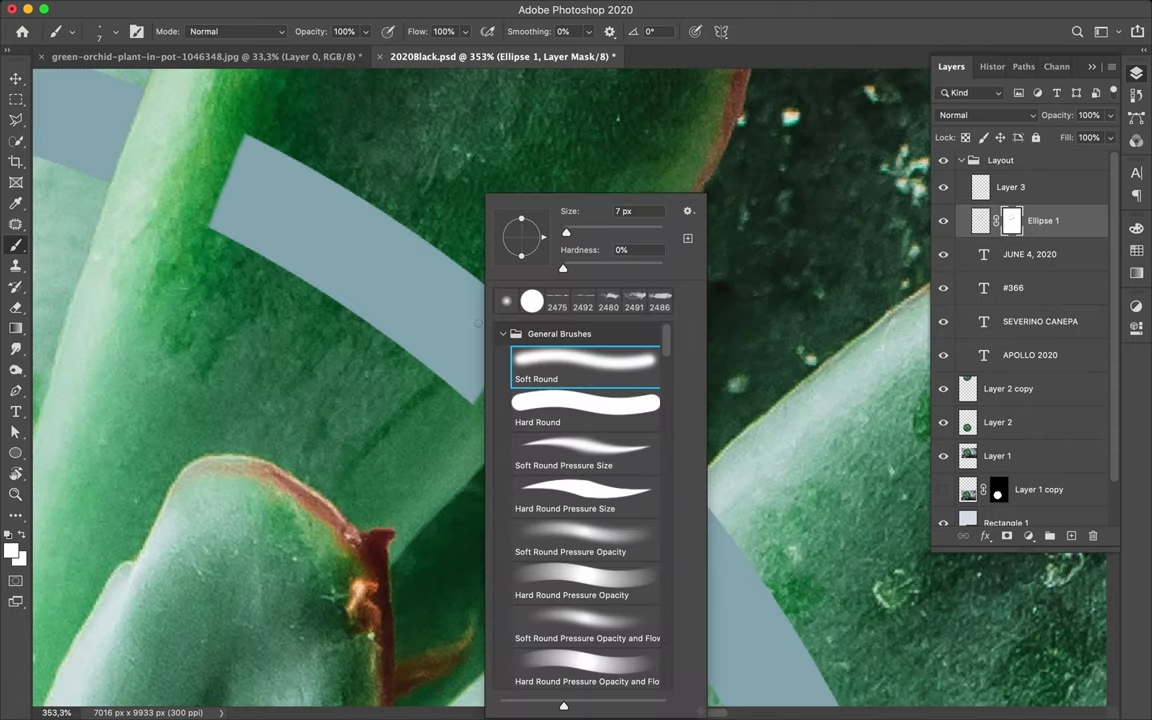
{"action": "key", "text": "Escape"}
{"action": "mouse_move", "coordinate": [478, 298]}
{"action": "left_mouse_down"}
{"action": "mouse_move", "coordinate": [440, 366]}
{"action": "mouse_move", "coordinate": [445, 285]}
{"action": "mouse_move", "coordinate": [400, 245]}
{"action": "mouse_move", "coordinate": [235, 185]}
{"action": "mouse_move", "coordinate": [389, 277]}
{"action": "left_mouse_up"}
{"action": "key", "text": "x"}
Step: Fit the poster in the window and add a Levels adjustment with raised black point and lowered midtones and white point
{"action": "key", "text": "ctrl+0"}
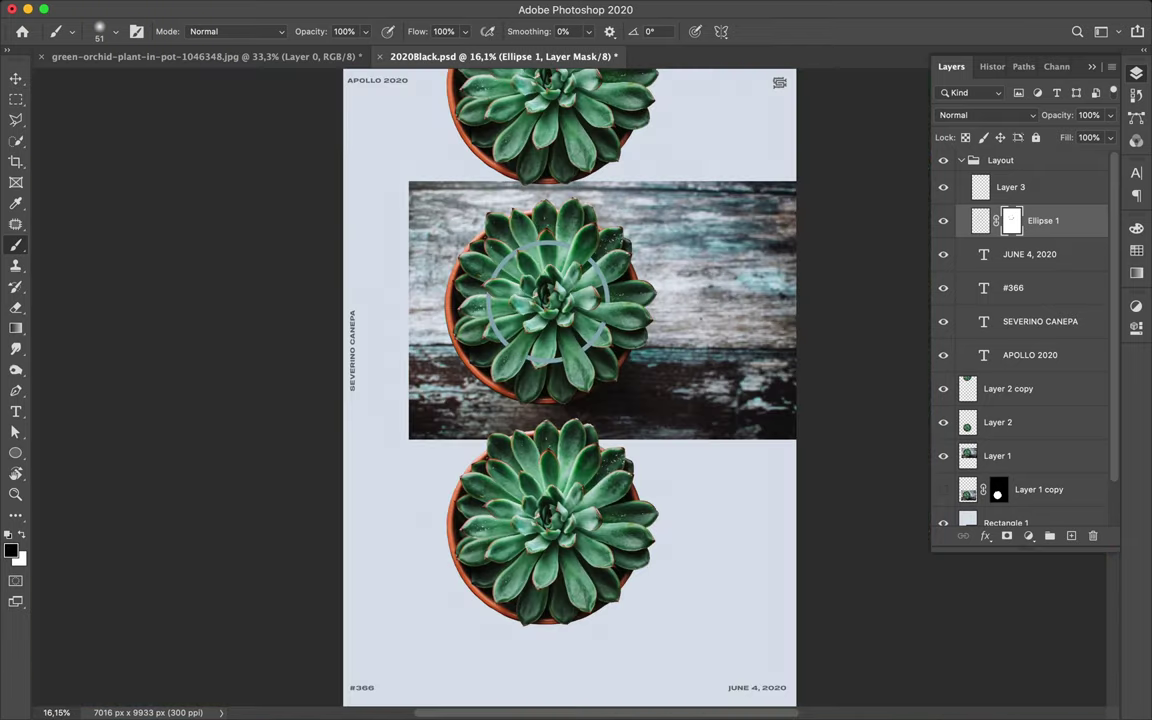
{"action": "left_click", "coordinate": [1029, 536]}
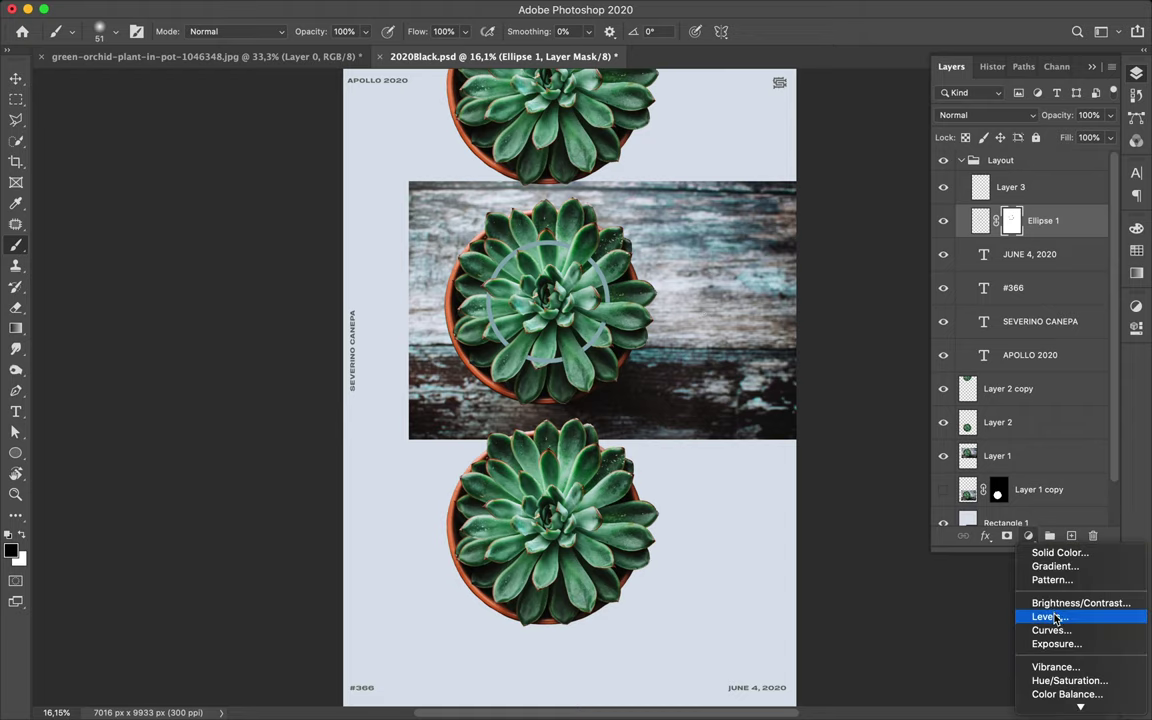
{"action": "left_click", "coordinate": [1040, 614]}
{"action": "left_click_drag", "start_coordinate": [943, 472], "coordinate": [957, 470]}
{"action": "left_click_drag", "start_coordinate": [1098, 469], "coordinate": [1033, 469]}
Step: Toggle the Levels adjustment off to compare, then reopen its settings
{"action": "left_click", "coordinate": [1137, 76]}
{"action": "left_click", "coordinate": [943, 221]}
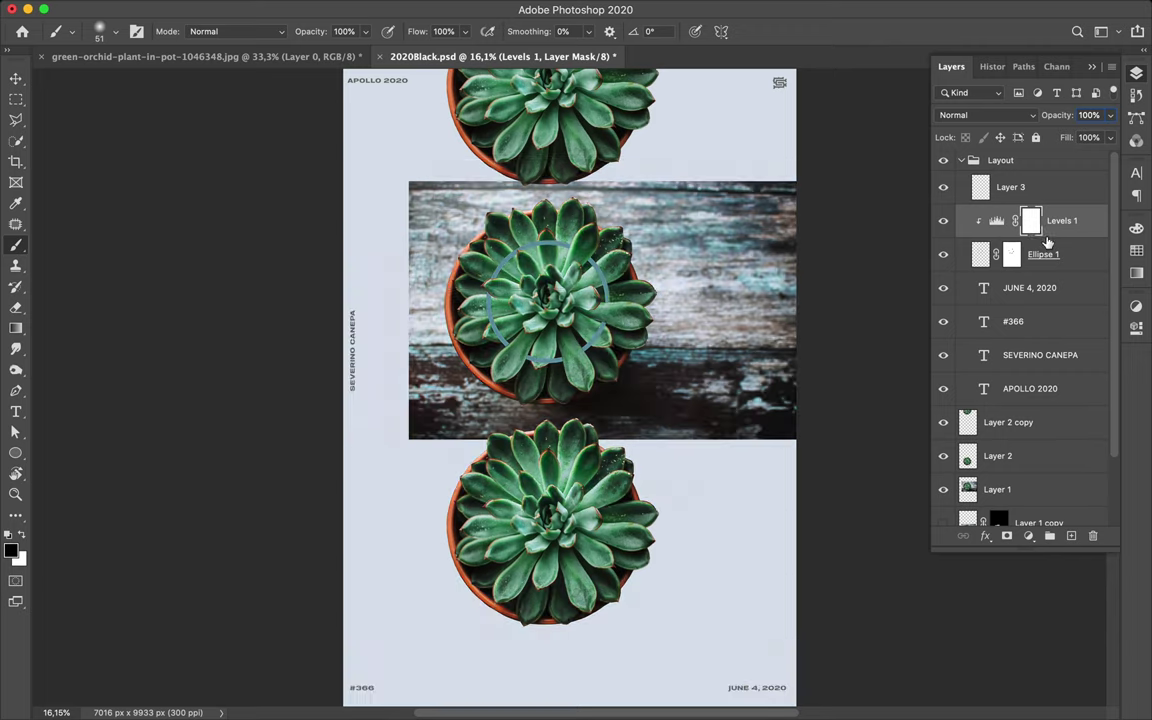
{"action": "double_click", "coordinate": [996, 220]}
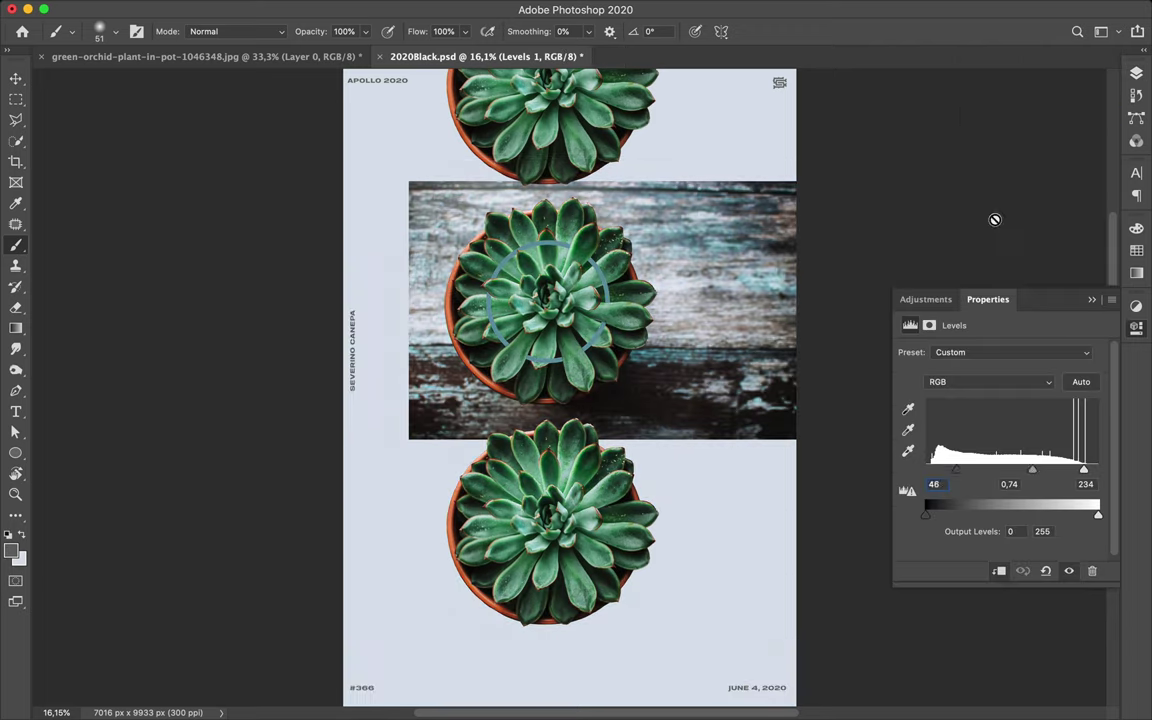
{"action": "key", "text": "v"}
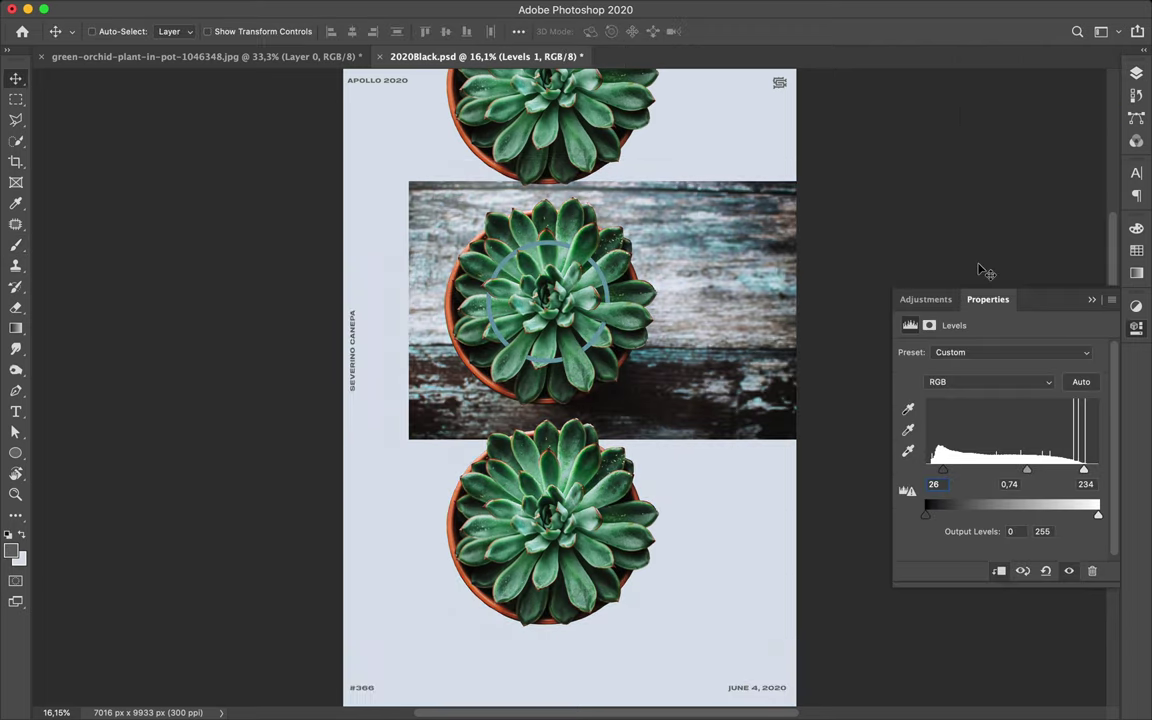
{"action": "key", "text": "i"}
{"action": "left_click_drag", "start_coordinate": [780, 405], "coordinate": [735, 411]}
Step: Select all four text layers, starting from the JUNE 4, 2020 layer
{"action": "left_click", "coordinate": [1137, 73]}
{"action": "left_click", "coordinate": [1030, 288]}
{"action": "left_click", "coordinate": [1030, 389], "text": "shift"}
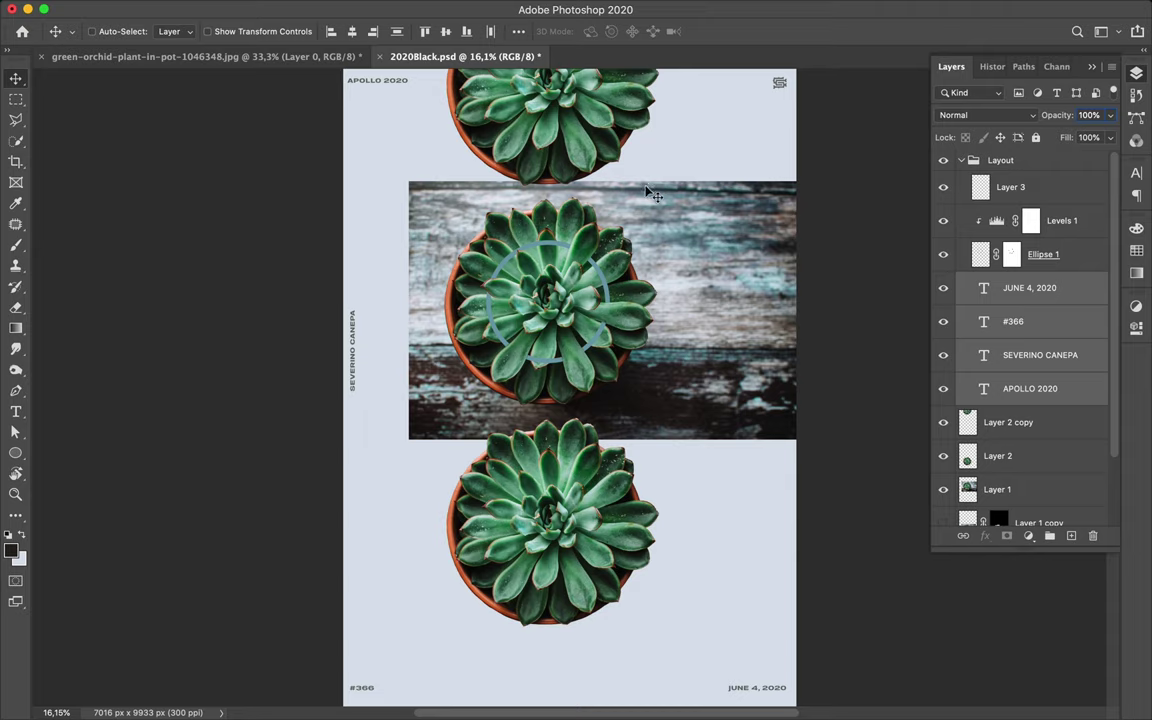
Step: Save the poster and select only the APOLLO 2020 text layer
{"action": "key", "text": "ctrl+s"}
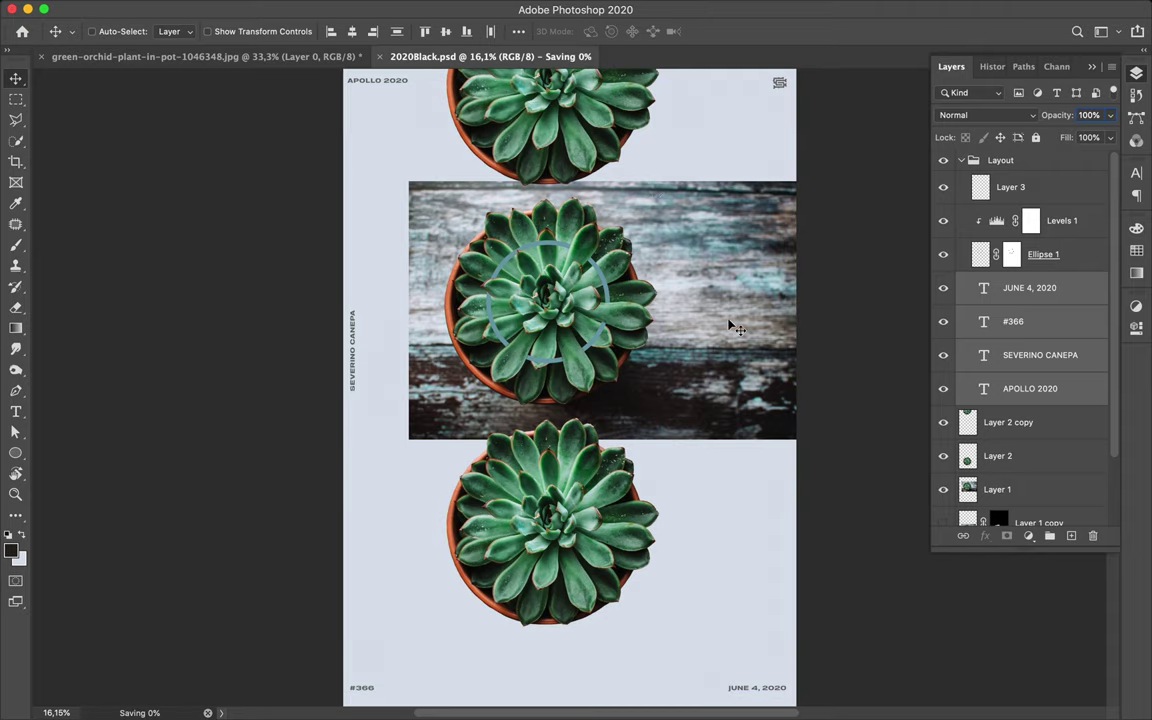
{"action": "scroll", "coordinate": [731, 327], "scroll_direction": "down", "scroll_amount": 2}
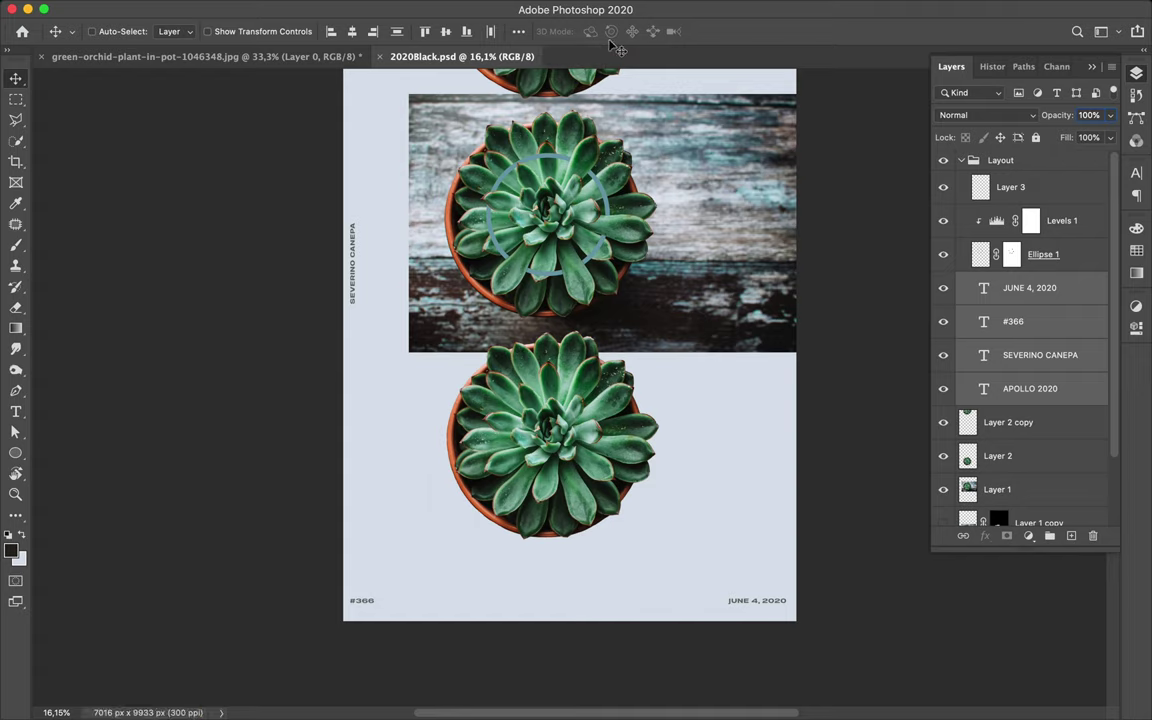
{"action": "left_click", "coordinate": [1008, 424]}
{"action": "left_click", "coordinate": [1015, 389]}
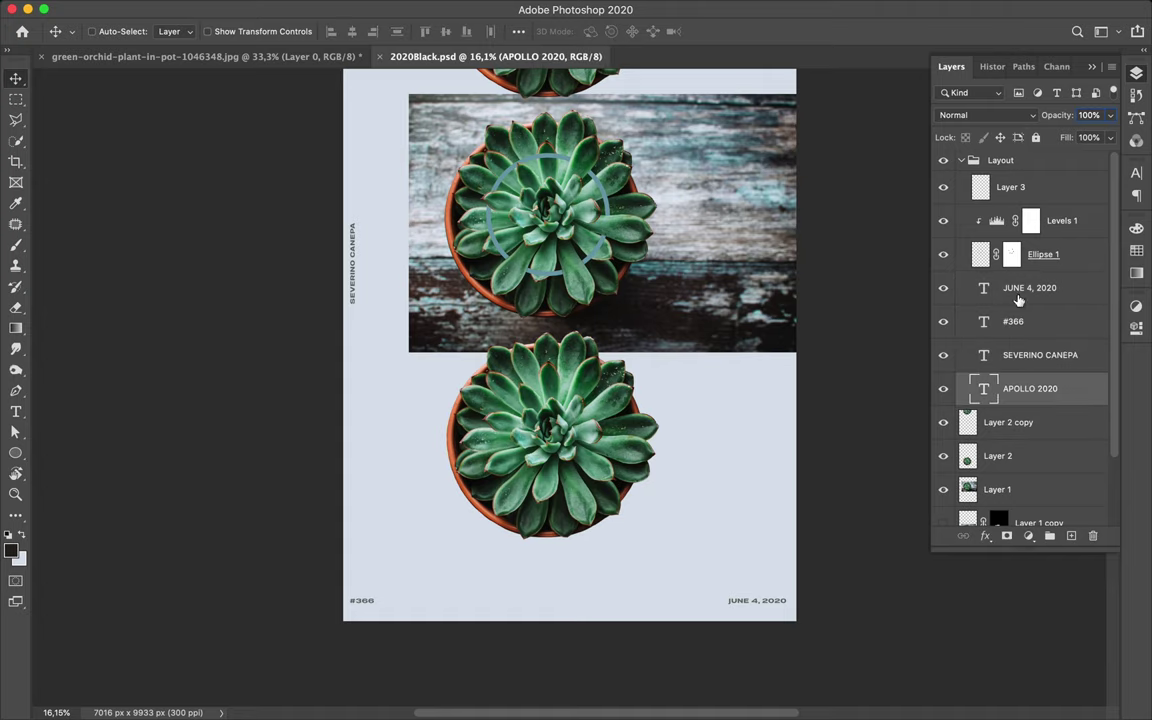
{"action": "left_click", "coordinate": [1135, 256]}
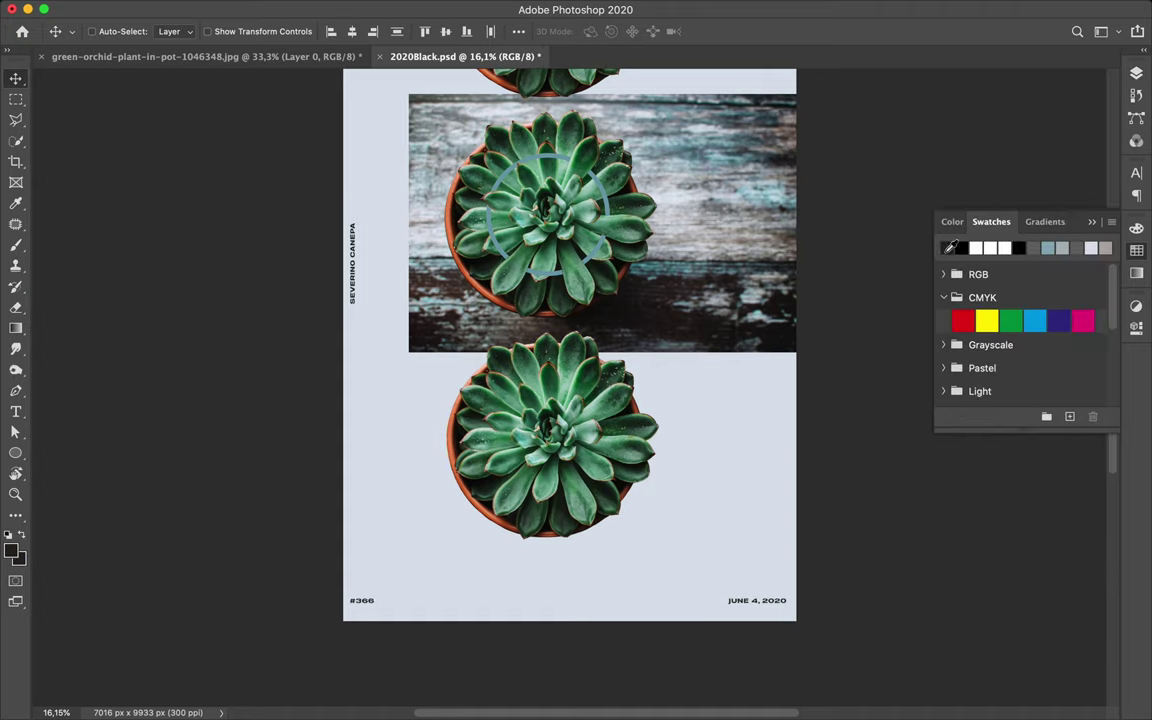
{"action": "scroll", "coordinate": [570, 400], "scroll_direction": "up", "scroll_amount": 3}
{"action": "scroll", "coordinate": [520, 560], "scroll_direction": "up", "scroll_amount": 3}
{"action": "left_click", "coordinate": [15, 411]}
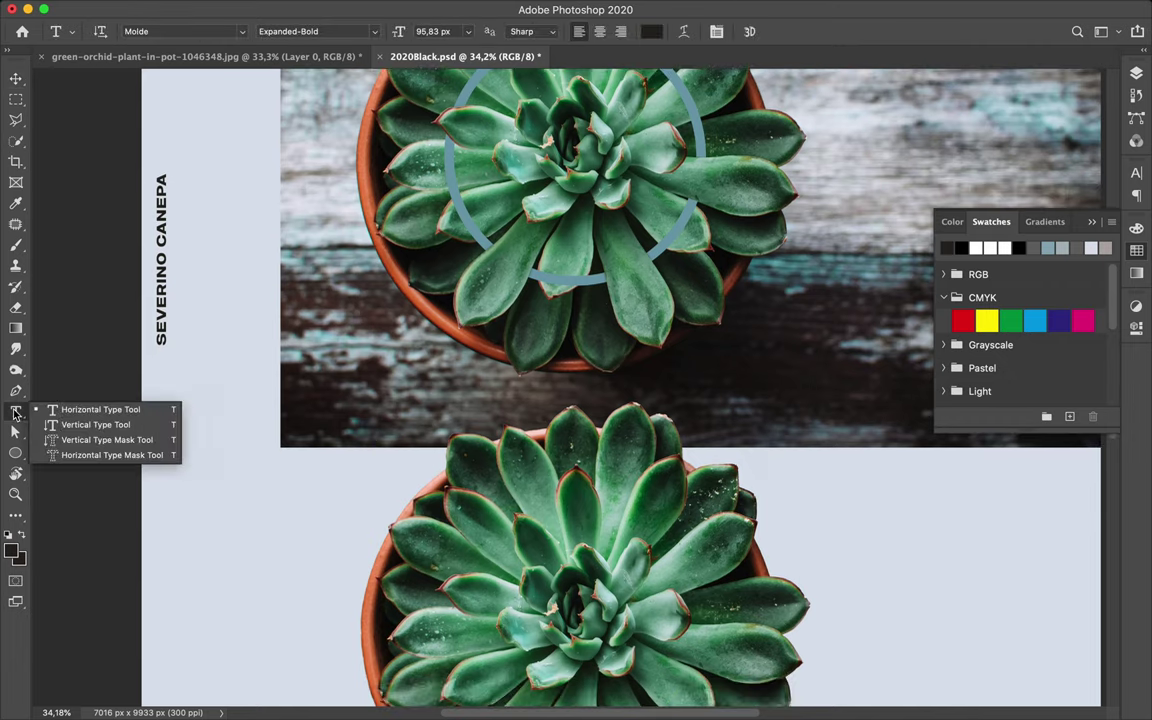
Step: Draw an ellipse around the bottom pot and delete its right anchor, leaving a half-circle
{"action": "key", "text": "u"}
{"action": "scroll", "coordinate": [573, 582], "scroll_direction": "down", "scroll_amount": 2}
{"action": "left_click_drag", "start_coordinate": [560, 470], "coordinate": [843, 660]}
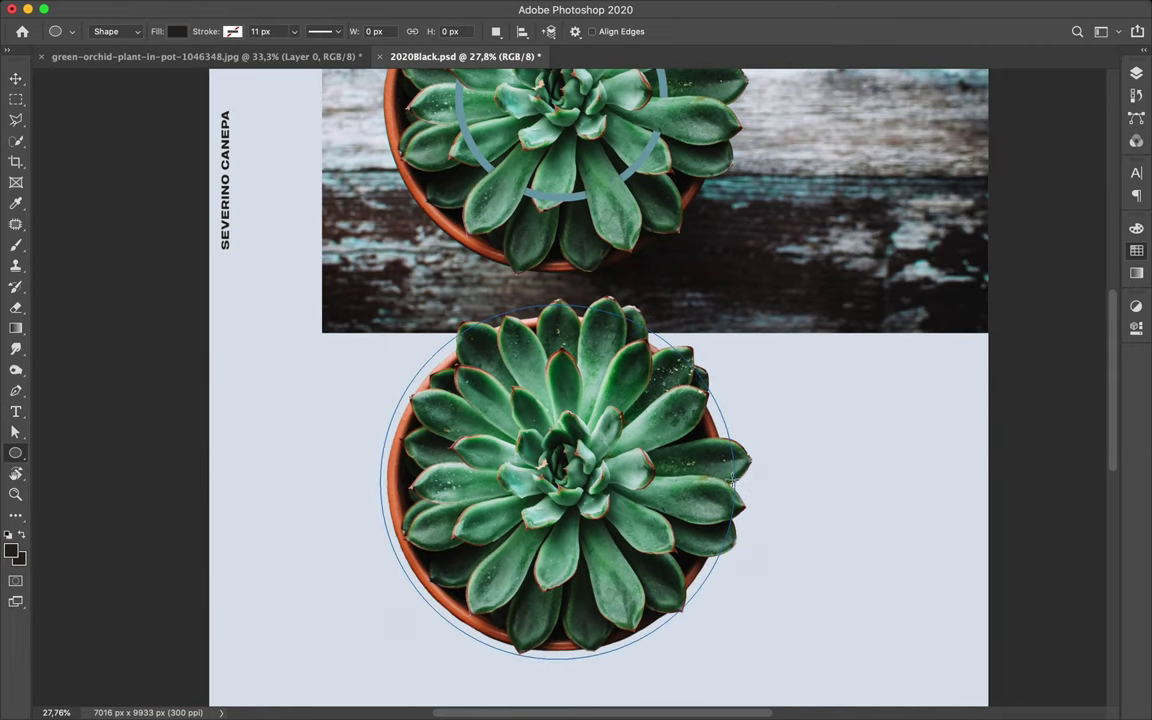
{"action": "key", "text": "a"}
{"action": "left_click", "coordinate": [738, 482]}
{"action": "key", "text": "Delete"}
{"action": "left_click", "coordinate": [238, 31]}
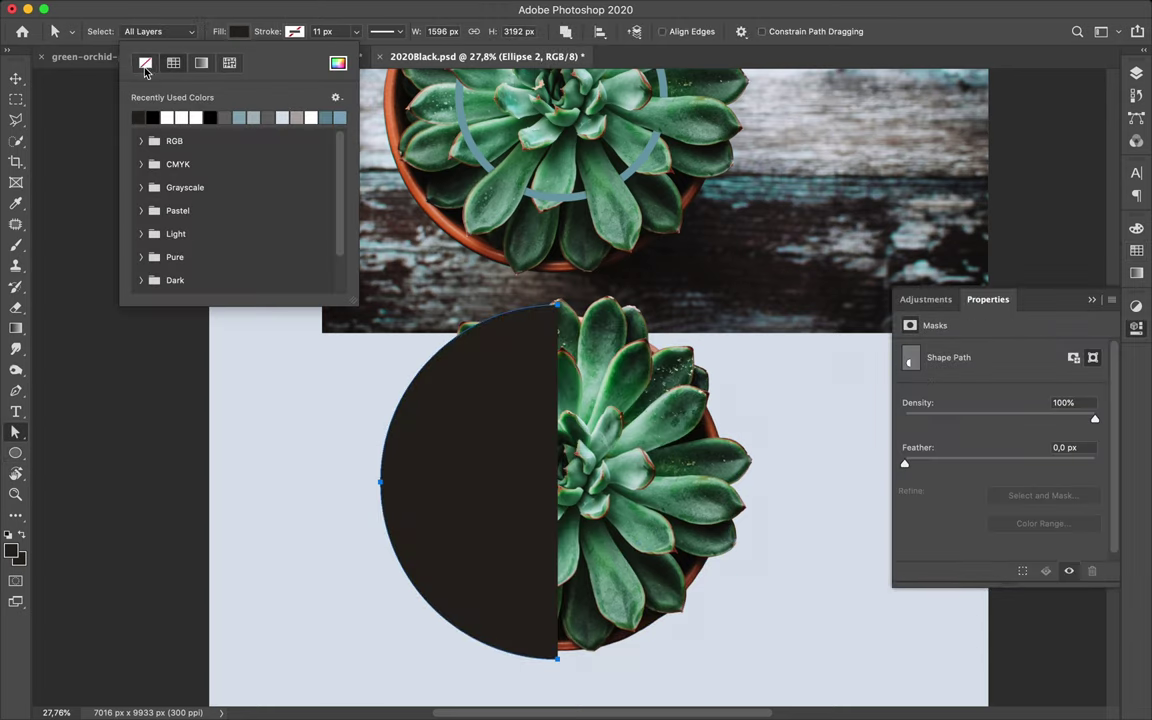
{"action": "left_click", "coordinate": [381, 494]}
{"action": "left_click", "coordinate": [388, 504]}
Step: Type the name text, starting with 'S', along the half-circle path and commit it
{"action": "key", "text": "t"}
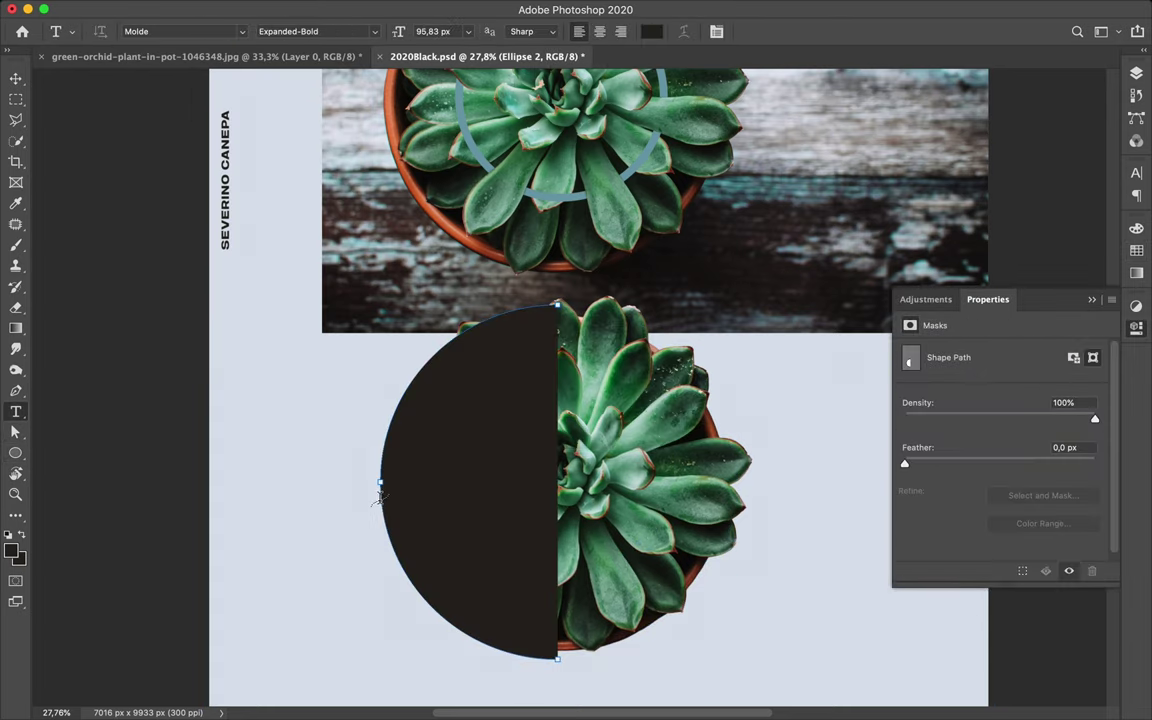
{"action": "left_click", "coordinate": [410, 378]}
{"action": "type", "text": "SEVERINO CANEPA"}
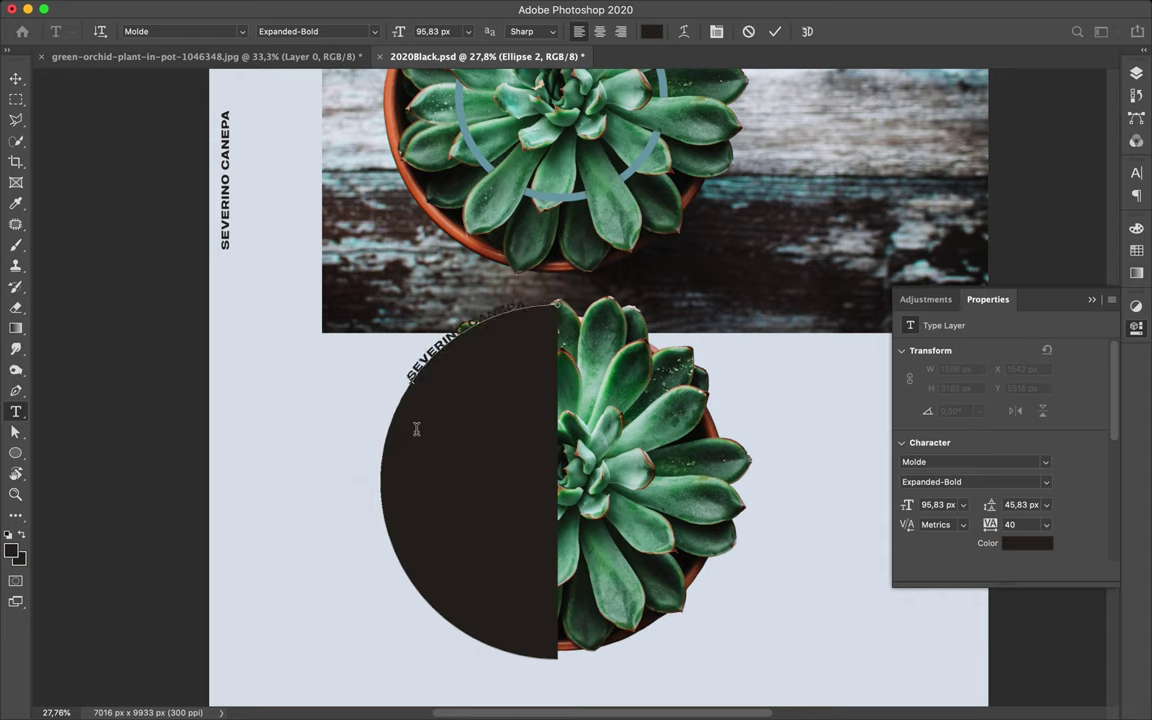
{"action": "key", "text": "ctrl+Return"}
{"action": "key", "text": "a"}
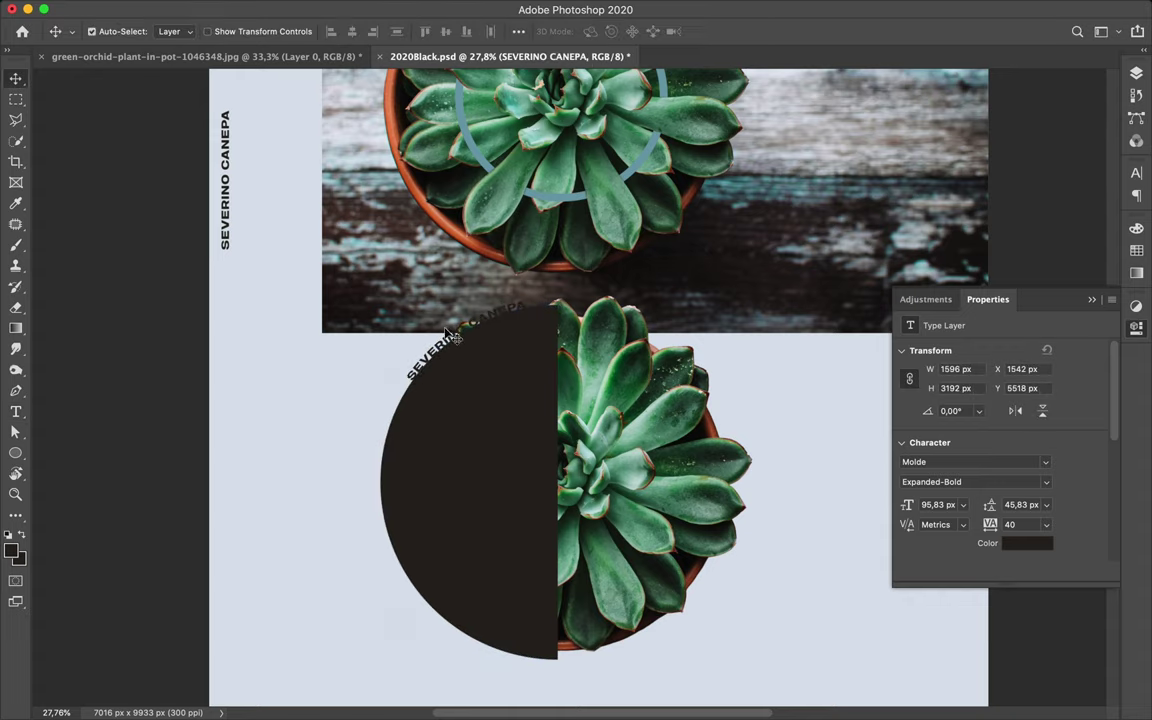
{"action": "key", "text": "Escape"}
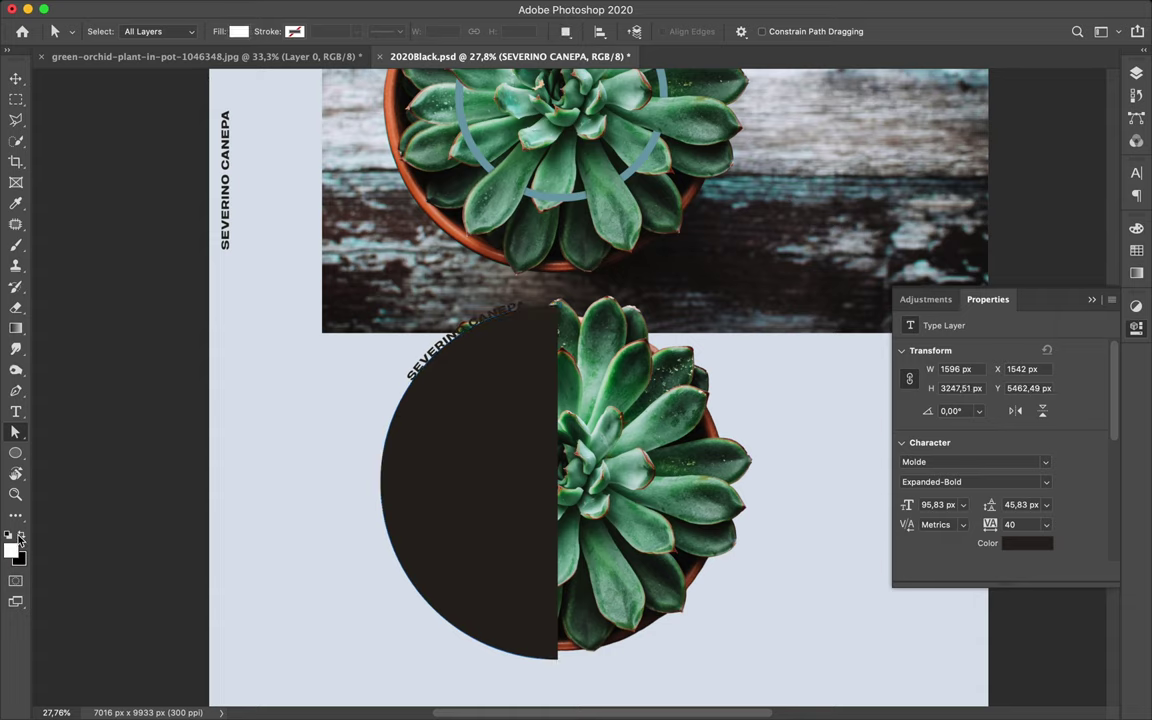
Step: Set the half-circle's fill to none and rotate it around the pot
{"action": "left_click", "coordinate": [238, 31]}
{"action": "left_click", "coordinate": [137, 95]}
{"action": "key", "text": "v"}
{"action": "key", "text": "ctrl+t"}
{"action": "mouse_move", "coordinate": [406, 357]}
{"action": "left_mouse_down"}
{"action": "mouse_move", "coordinate": [354, 402]}
{"action": "mouse_move", "coordinate": [418, 358]}
{"action": "left_mouse_up"}
{"action": "key", "text": "Return"}
Step: Select the curved name text and tilt it slightly with Free Transform
{"action": "left_click", "coordinate": [415, 362]}
{"action": "key", "text": "ctrl+t"}
{"action": "key", "text": "Return"}
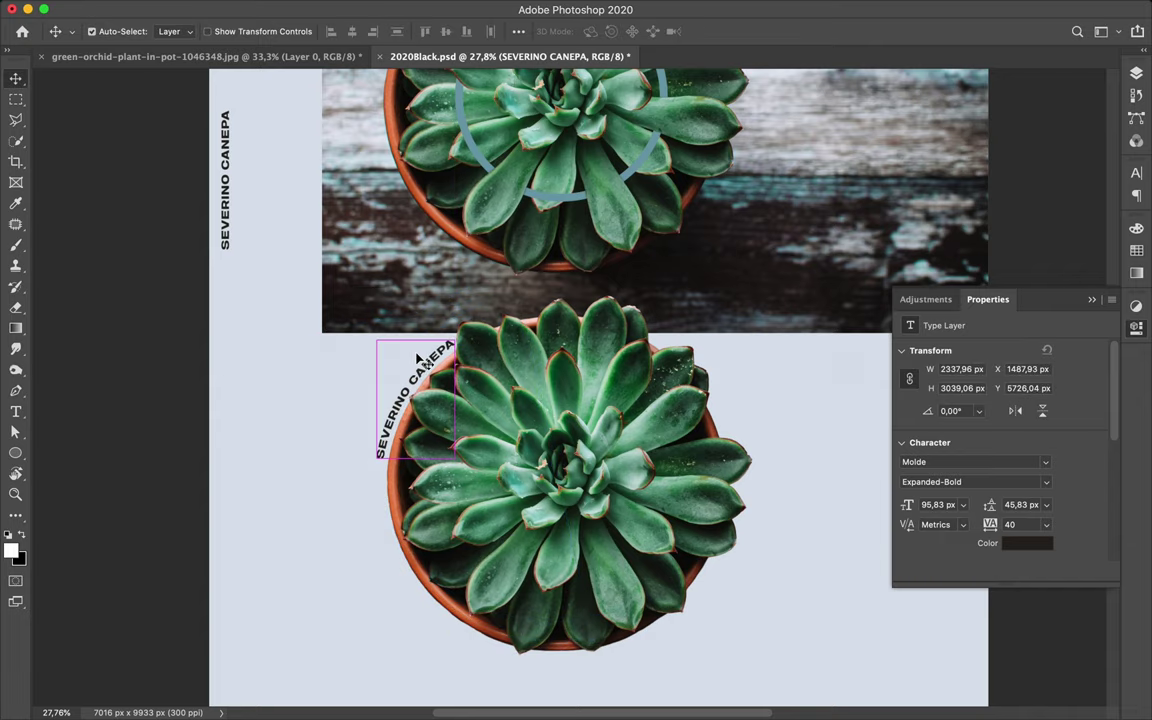
{"action": "key", "text": "ctrl+t"}
{"action": "left_click_drag", "start_coordinate": [372, 322], "coordinate": [380, 318]}
{"action": "key", "text": "Return"}
Step: Rotate the name to run down the pot's left edge and slide it into place
{"action": "left_click_drag", "start_coordinate": [430, 362], "coordinate": [436, 366]}
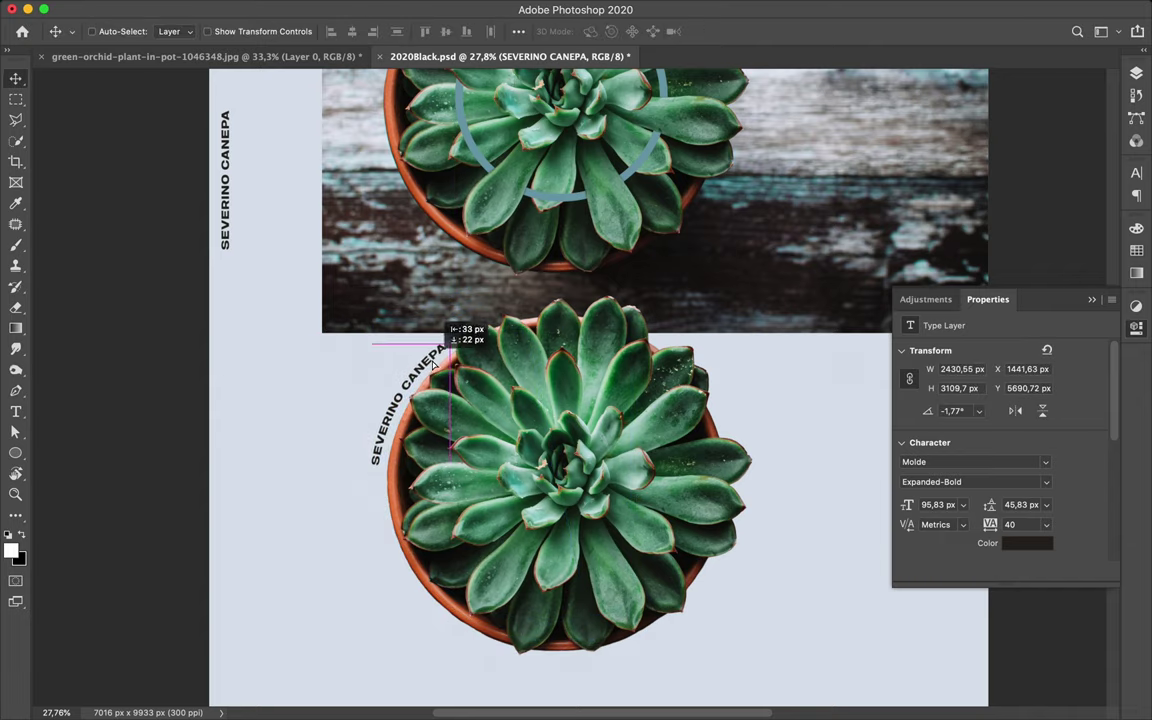
{"action": "scroll", "coordinate": [473, 270], "scroll_direction": "down", "scroll_amount": 2}
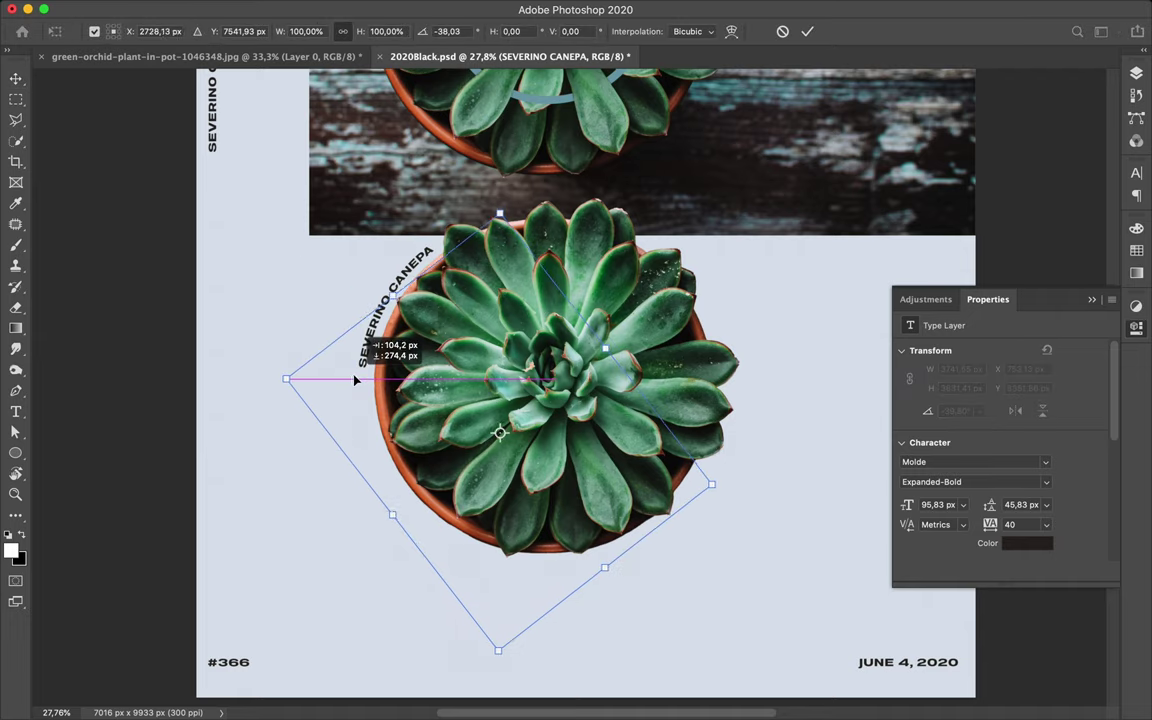
{"action": "left_click_drag", "start_coordinate": [325, 344], "coordinate": [545, 570]}
{"action": "key", "text": "Return"}
{"action": "key", "text": "v"}
{"action": "left_click_drag", "start_coordinate": [372, 420], "coordinate": [383, 451]}
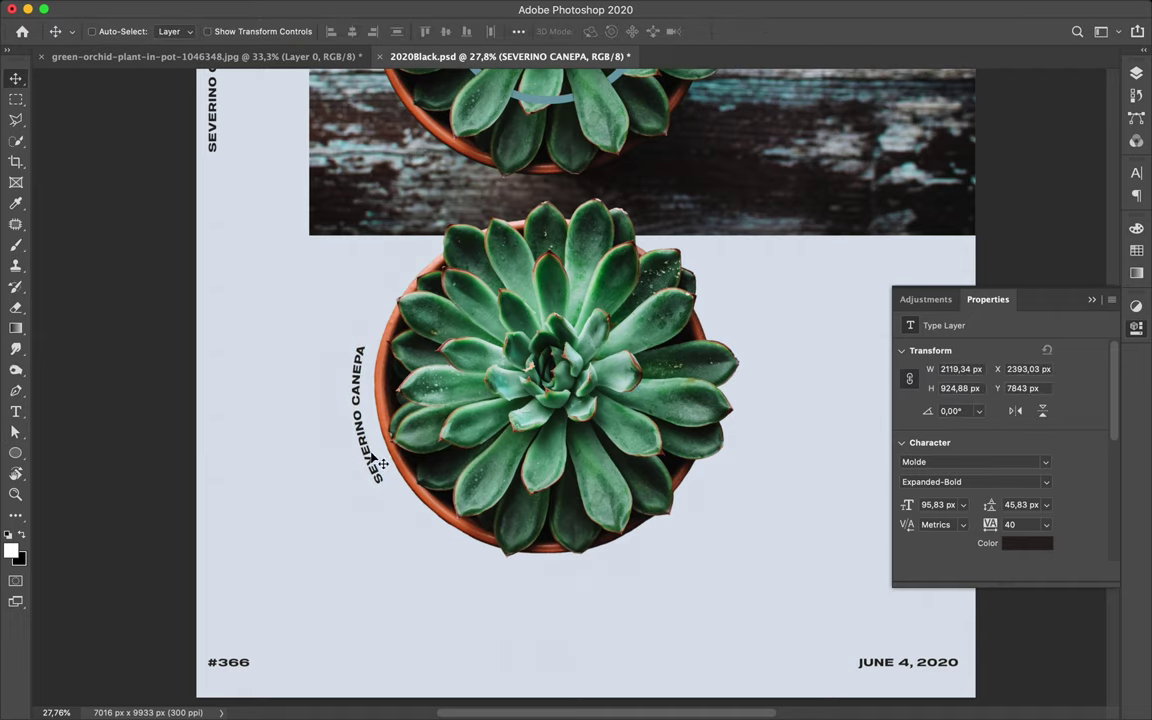
{"action": "scroll", "coordinate": [590, 540], "scroll_direction": "down", "scroll_amount": 3}
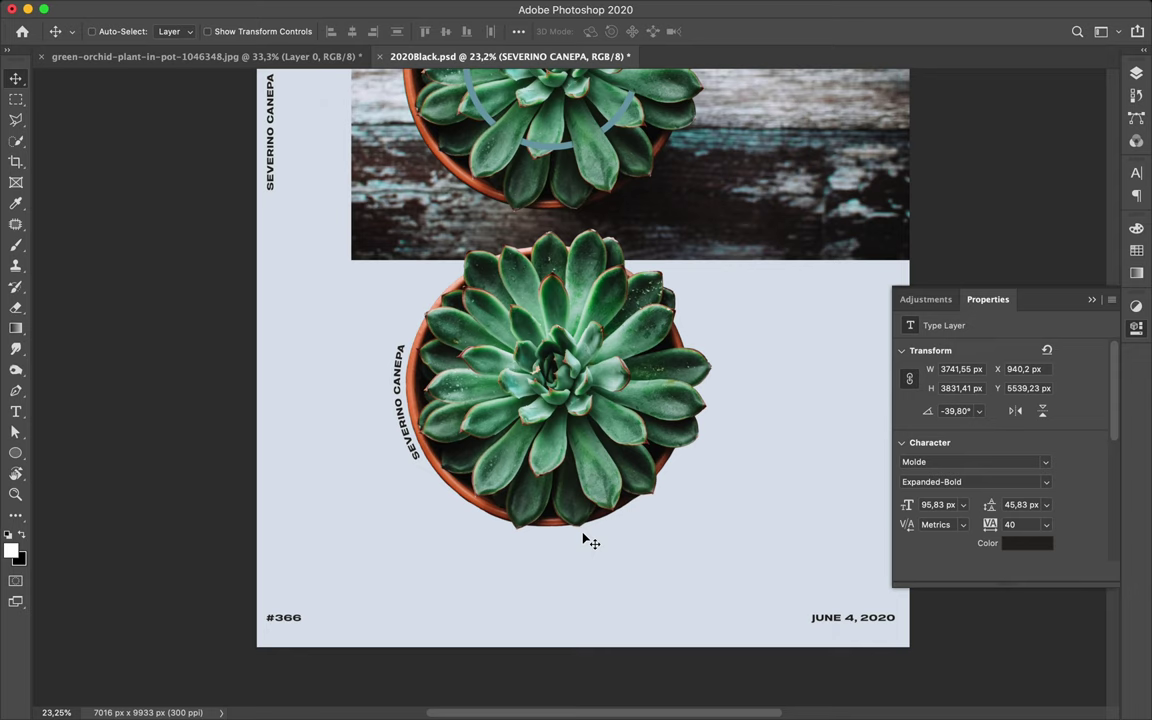
Step: Test placing the JUNE 4, 2020 date text up under the wooden photo
{"action": "left_click", "coordinate": [776, 572]}
{"action": "scroll", "coordinate": [785, 578], "scroll_direction": "up", "scroll_amount": 5}
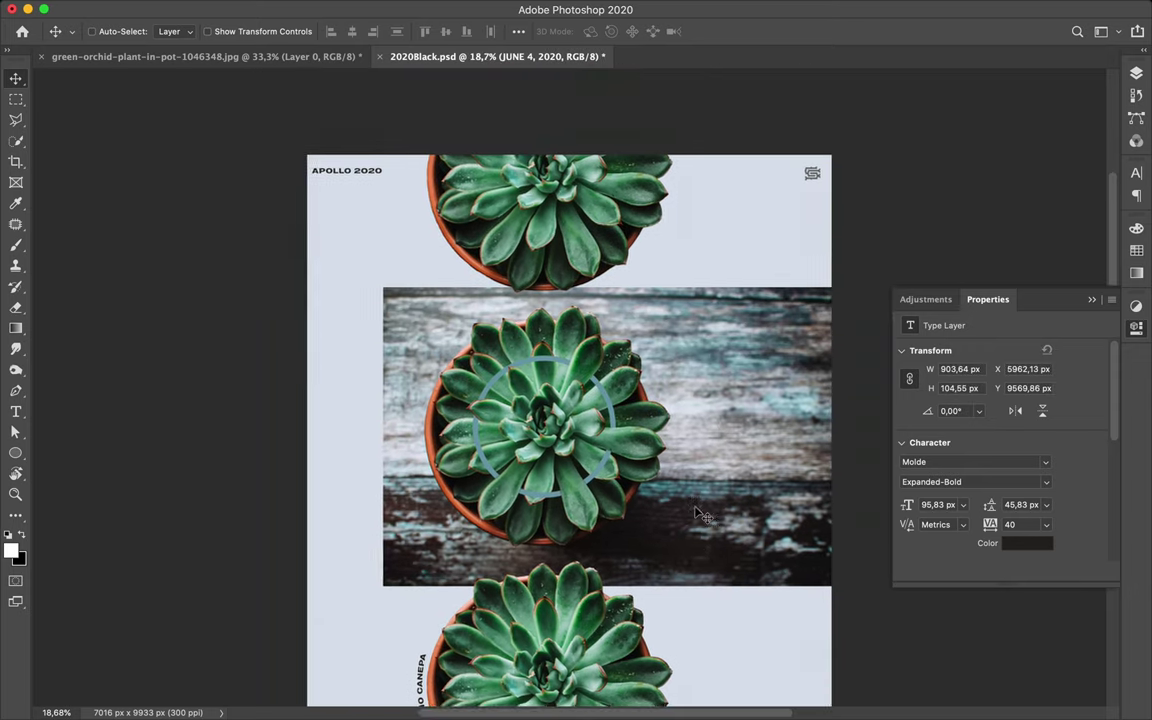
{"action": "left_click_drag", "start_coordinate": [355, 145], "coordinate": [428, 243]}
{"action": "scroll", "coordinate": [789, 640], "scroll_direction": "down", "scroll_amount": 5}
{"action": "left_click_drag", "start_coordinate": [789, 658], "coordinate": [712, 380]}
Step: Test the #366 label under the wooden photo, then review the whole poster
{"action": "left_click", "coordinate": [350, 655]}
{"action": "left_click_drag", "start_coordinate": [352, 658], "coordinate": [406, 378]}
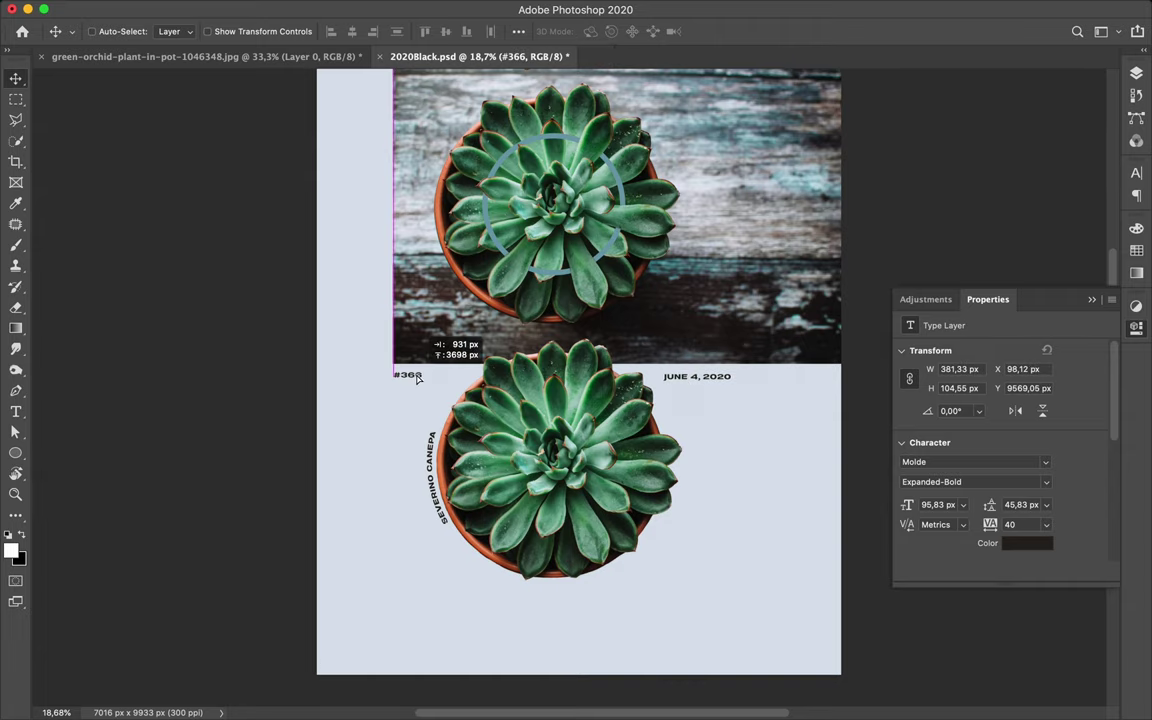
{"action": "scroll", "coordinate": [374, 336], "scroll_direction": "up", "scroll_amount": 3}
{"action": "scroll", "coordinate": [374, 336], "scroll_direction": "down", "scroll_amount": 2}
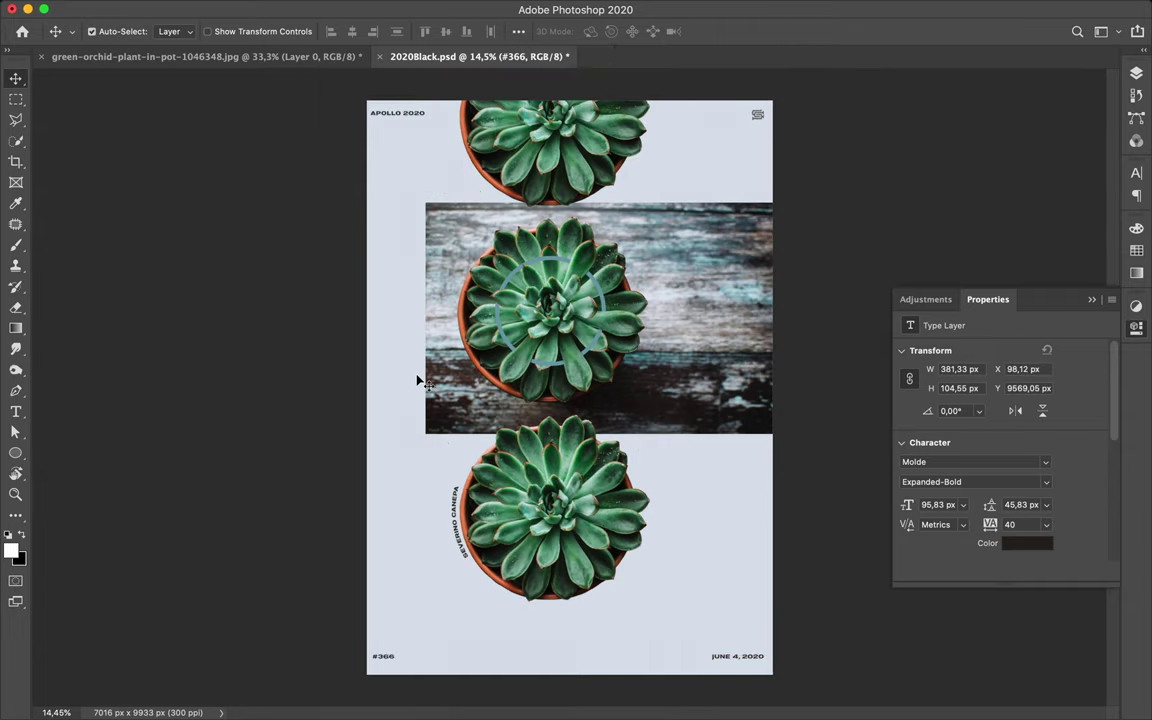